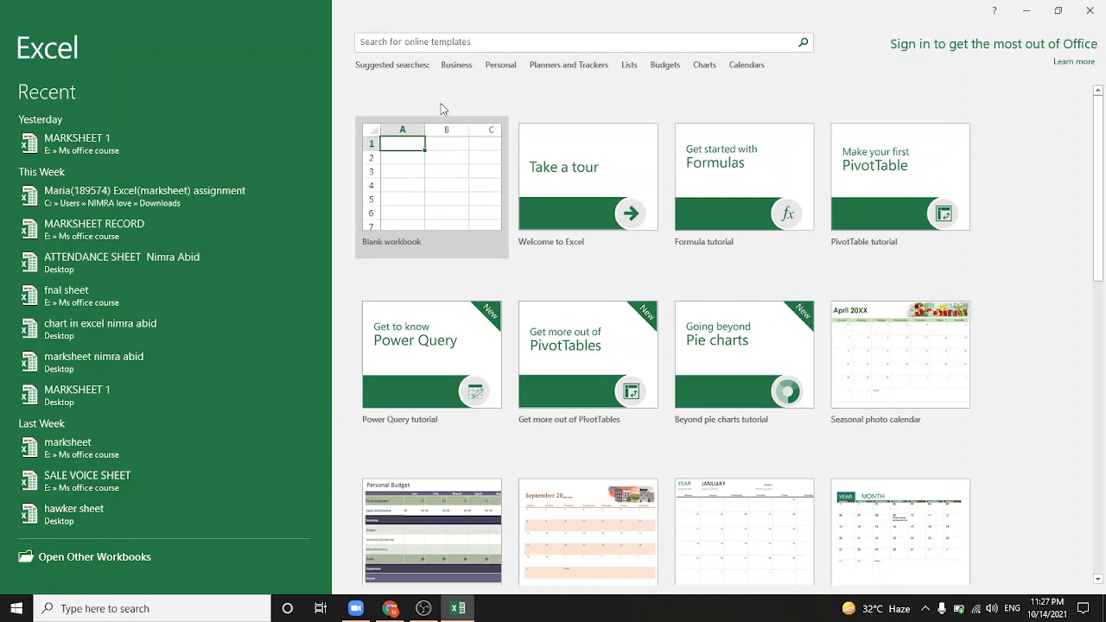
# Create a new blank workbook
pyautogui.click(444, 167)
pyautogui.click(444, 169)
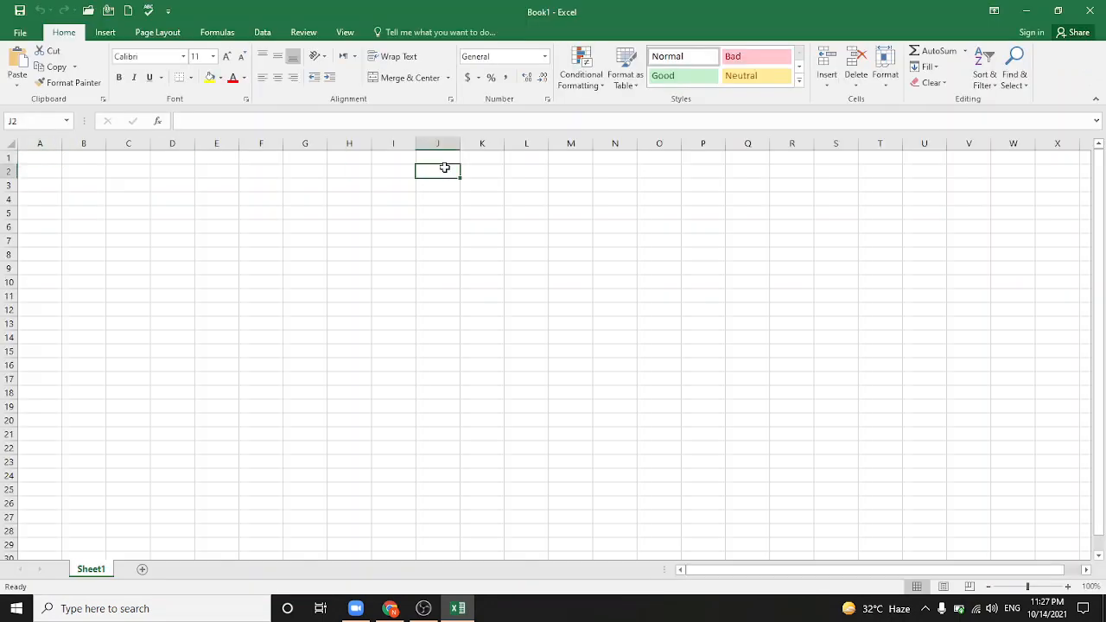
pyautogui.moveTo(1029, 587); pyautogui.dragTo(1040, 588)
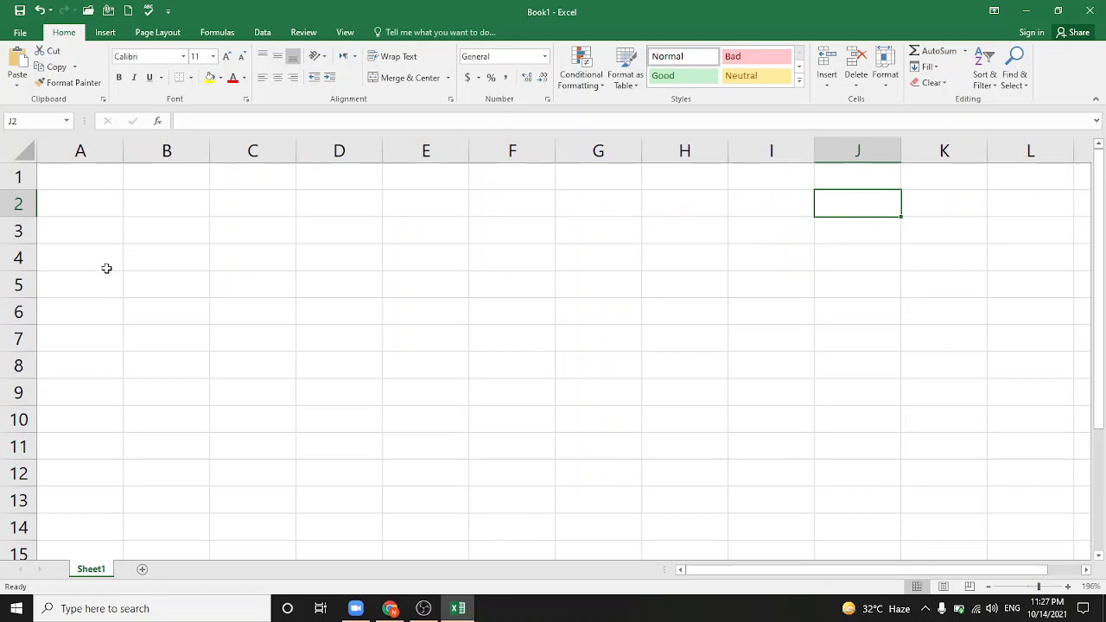
# Enter the column headings S.NO, ROLL NO and NAME in cells A3 to C3
pyautogui.click(75, 227)
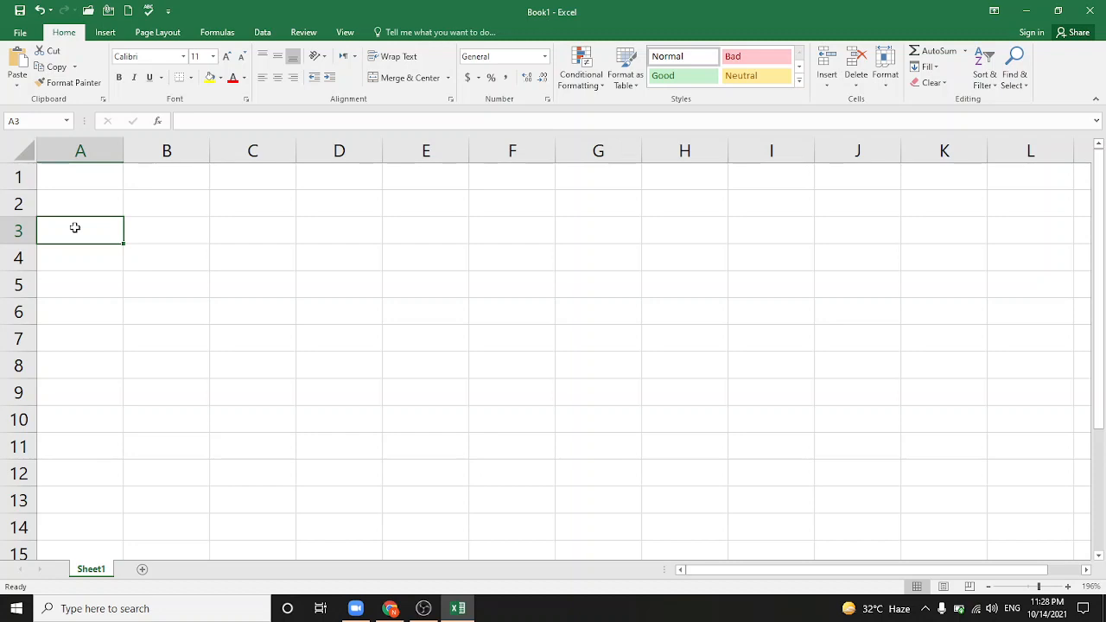
pyautogui.write('S')
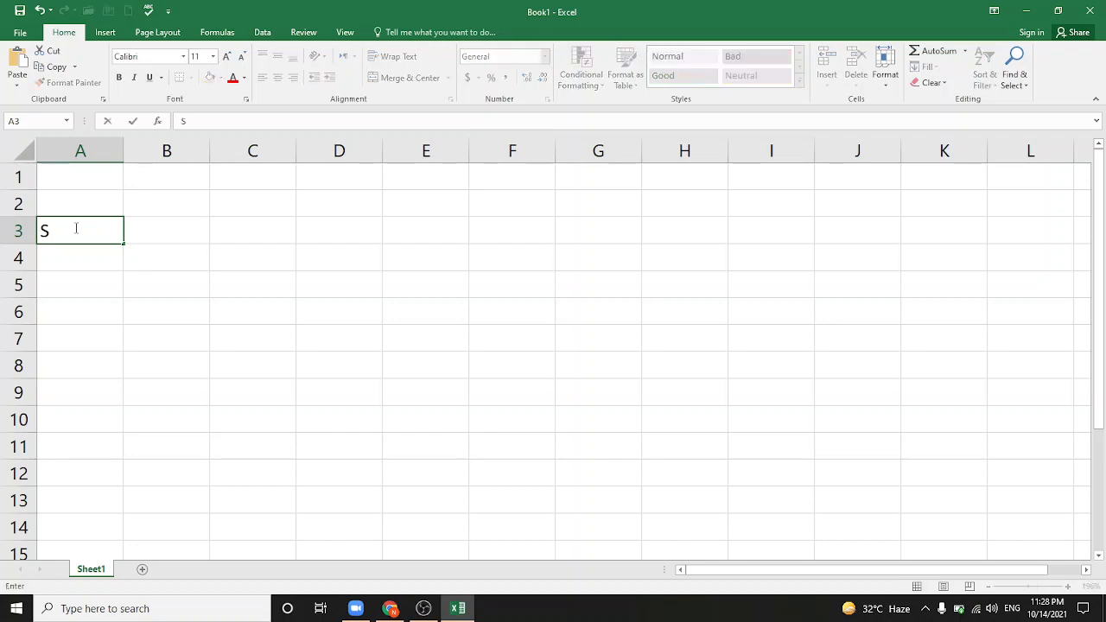
pyautogui.write('.NO')
pyautogui.press('Tab')
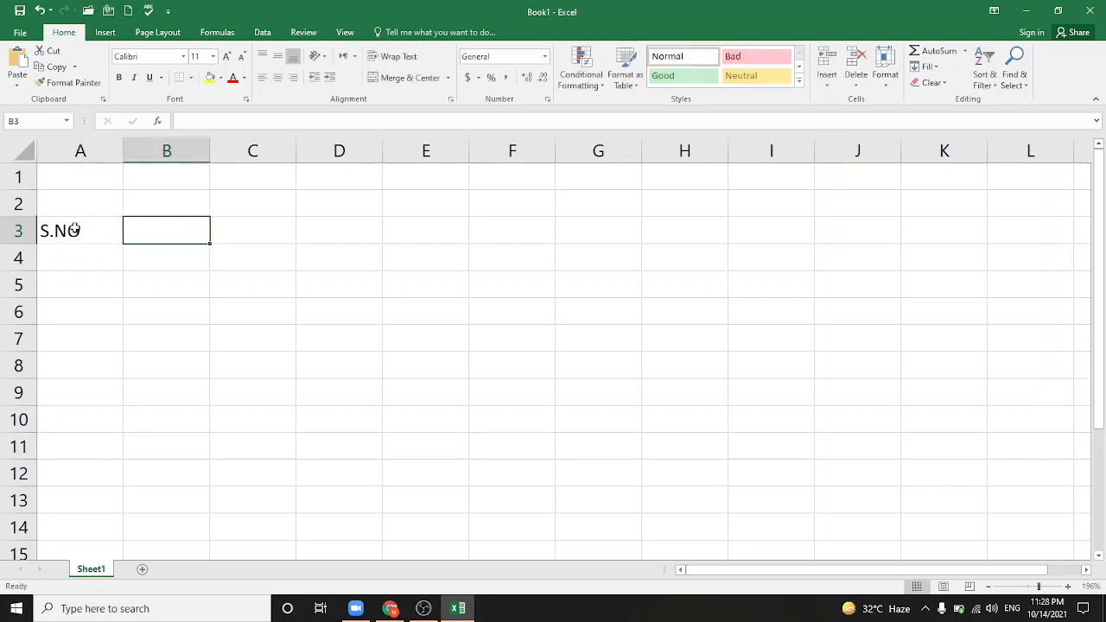
pyautogui.write('ROLL NO')
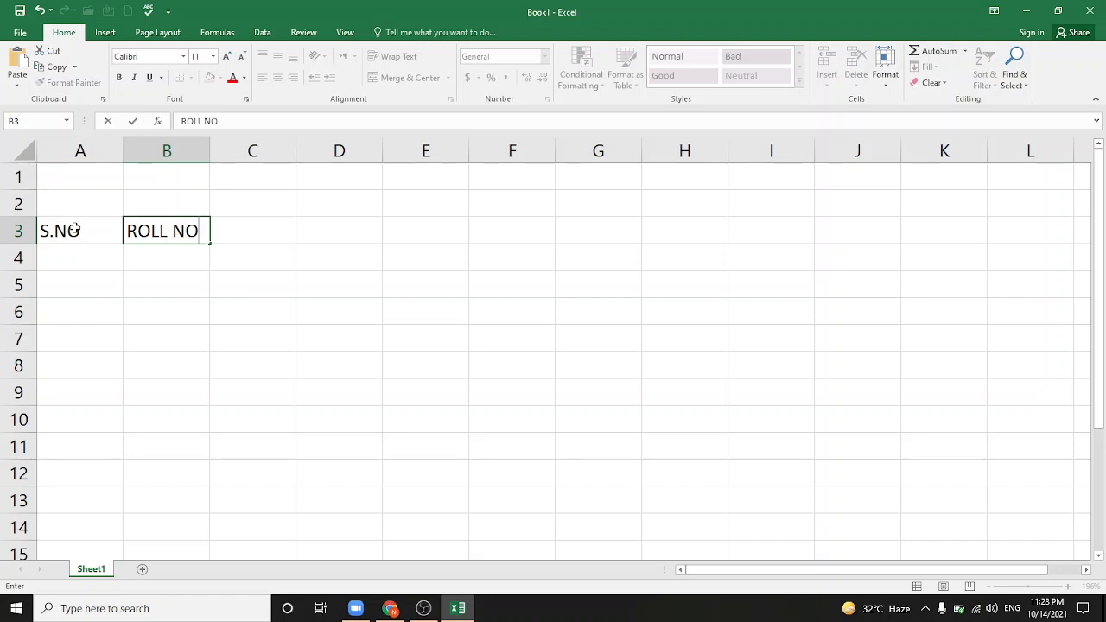
pyautogui.press('Tab')
pyautogui.write('NAM')
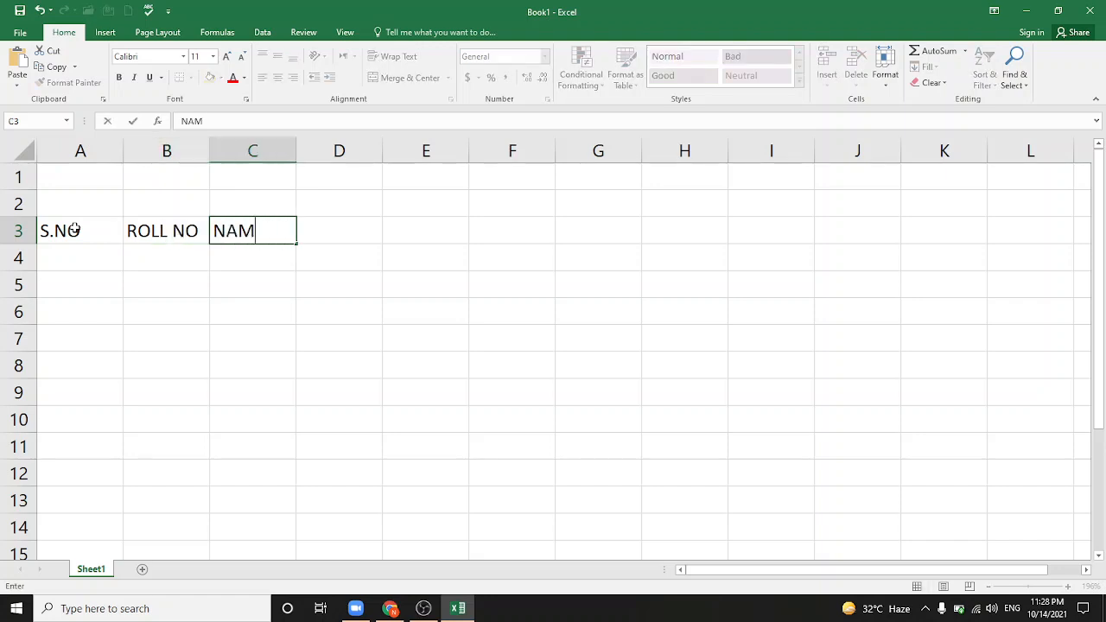
pyautogui.write('E')
pyautogui.press('Tab')
# Add the headings QUIZ1, QUIZ2, QUIZ3 and QUIZ4 in cells D3 to G3
pyautogui.write('Q')
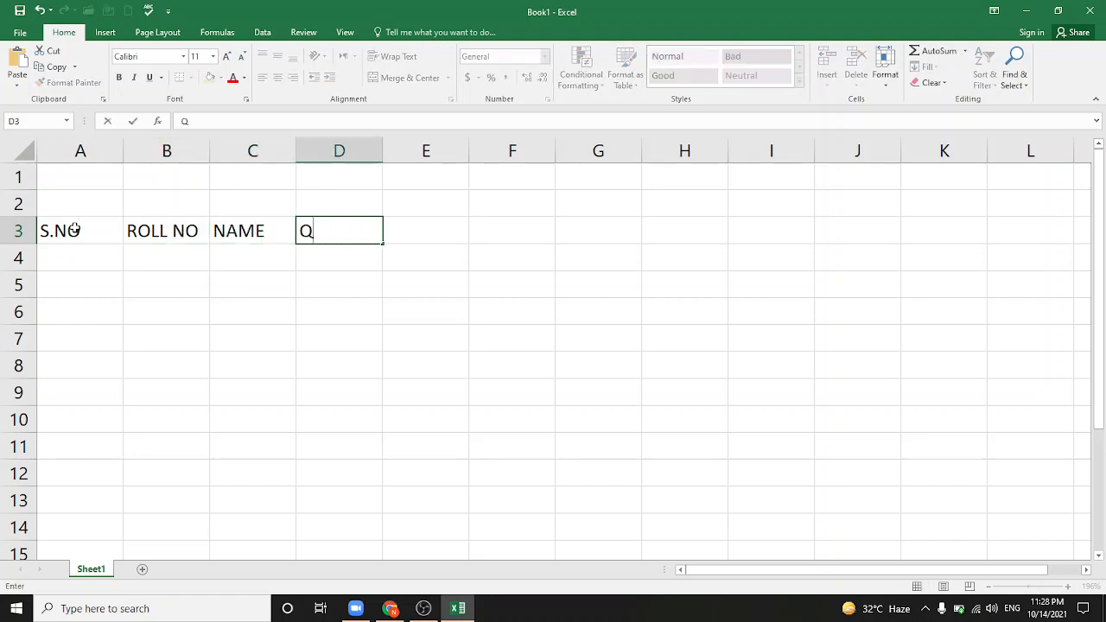
pyautogui.write('UIZ1')
pyautogui.press('Tab')
pyautogui.write('QUIZ2')
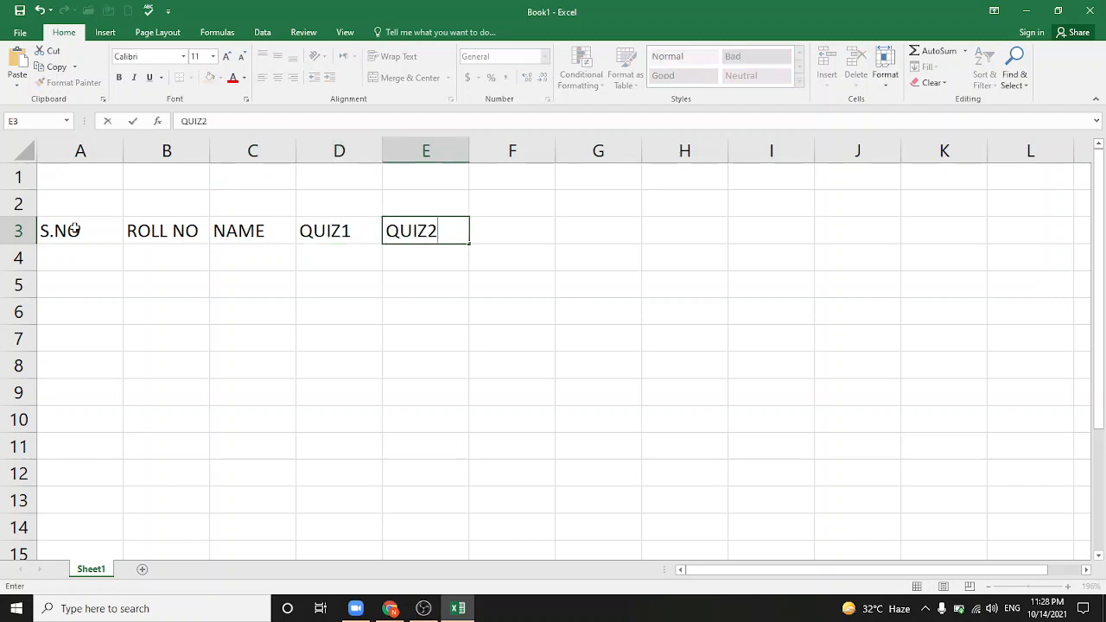
pyautogui.press('Tab')
pyautogui.write('QUIZ3')
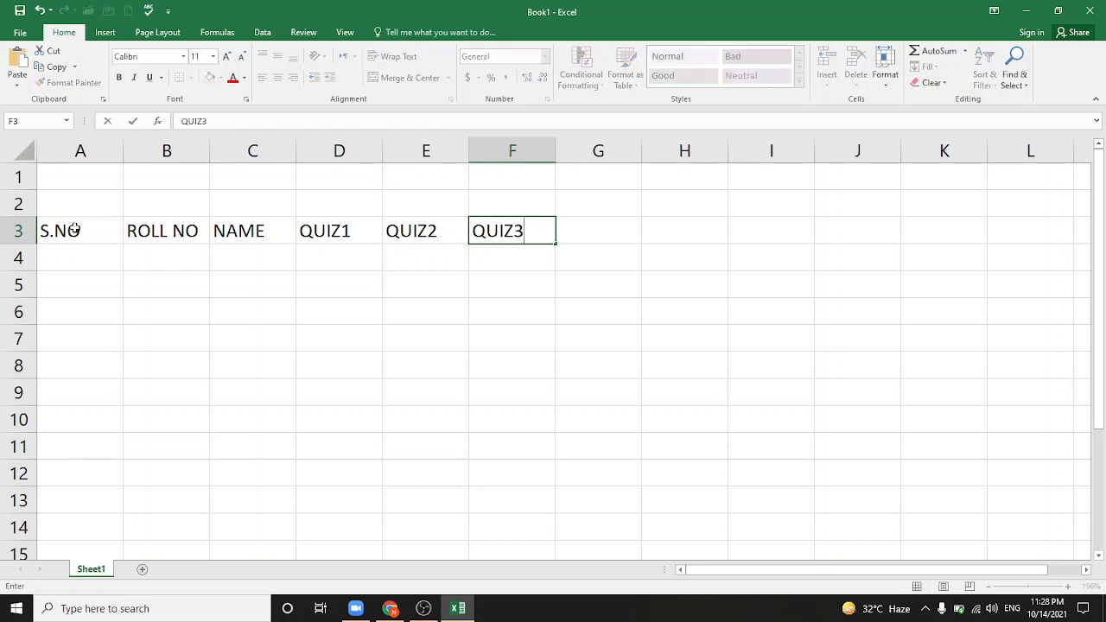
pyautogui.press('Tab')
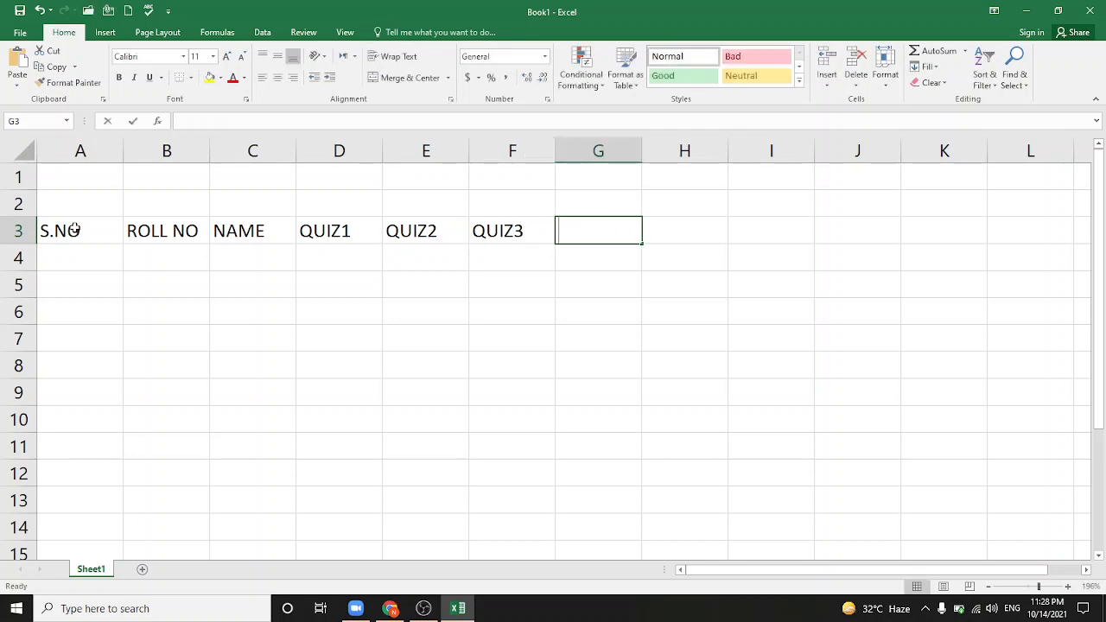
pyautogui.write('QUIZ4')
pyautogui.press('Down')
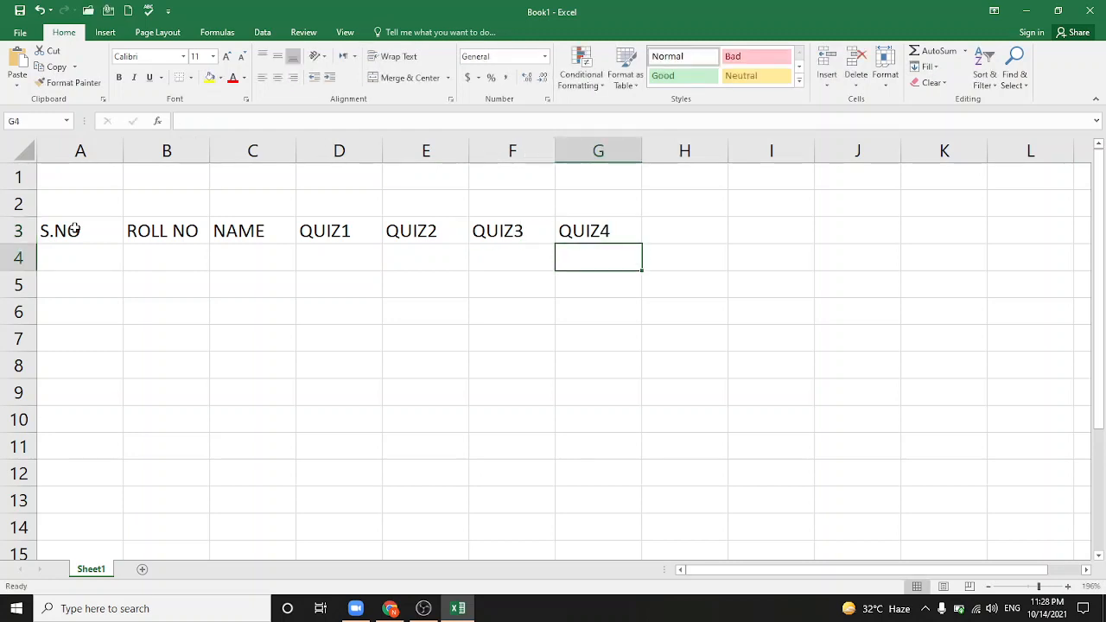
# Number the S.NO column 1 to 5 in A4:A8 by entering 1 and 2 and extending the series
pyautogui.press('Left')
pyautogui.press('Left')
pyautogui.press('Left')
pyautogui.press('Left')
pyautogui.press('Left')
pyautogui.press('Left')
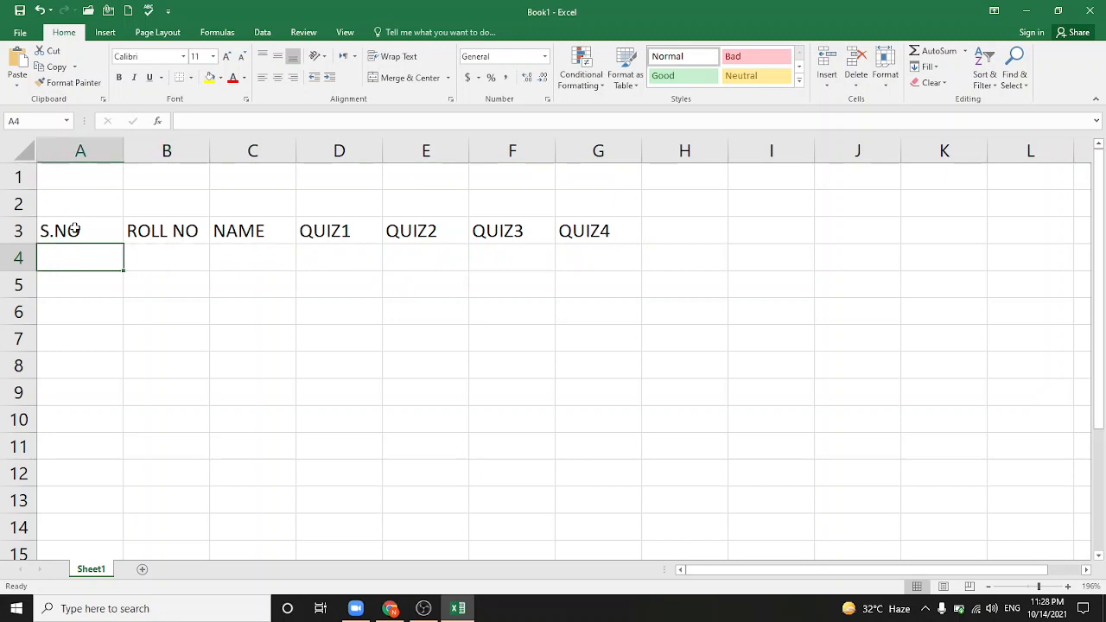
pyautogui.write('1')
pyautogui.press('Return')
pyautogui.write('2')
pyautogui.hotkey('shift', 'Return')
pyautogui.moveTo(82, 249); pyautogui.dragTo(116, 311)
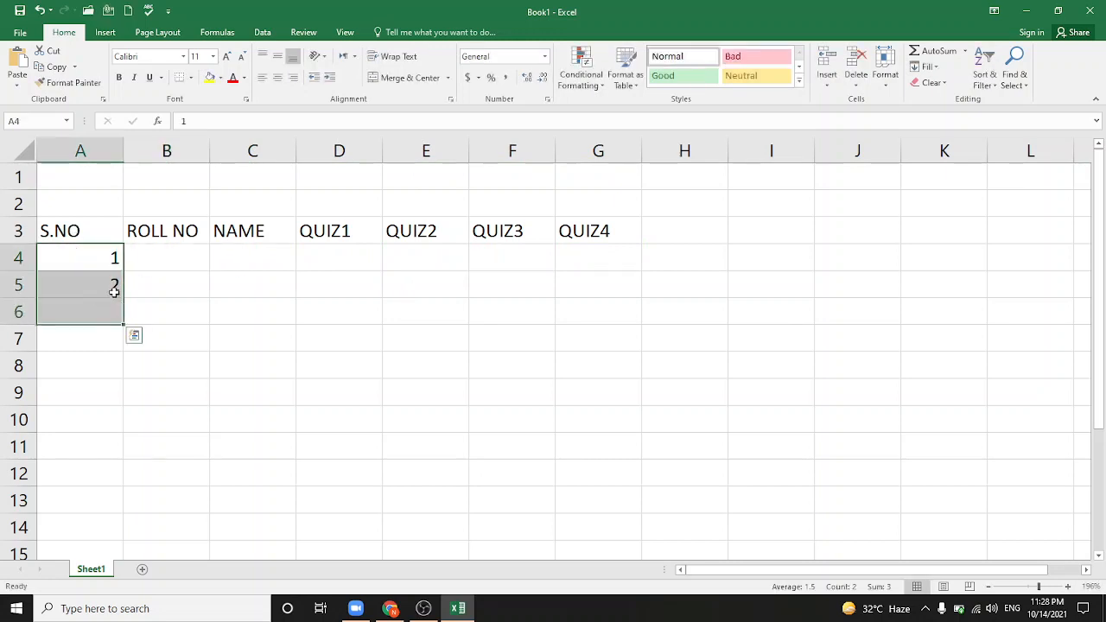
pyautogui.moveTo(94, 266); pyautogui.dragTo(117, 373)
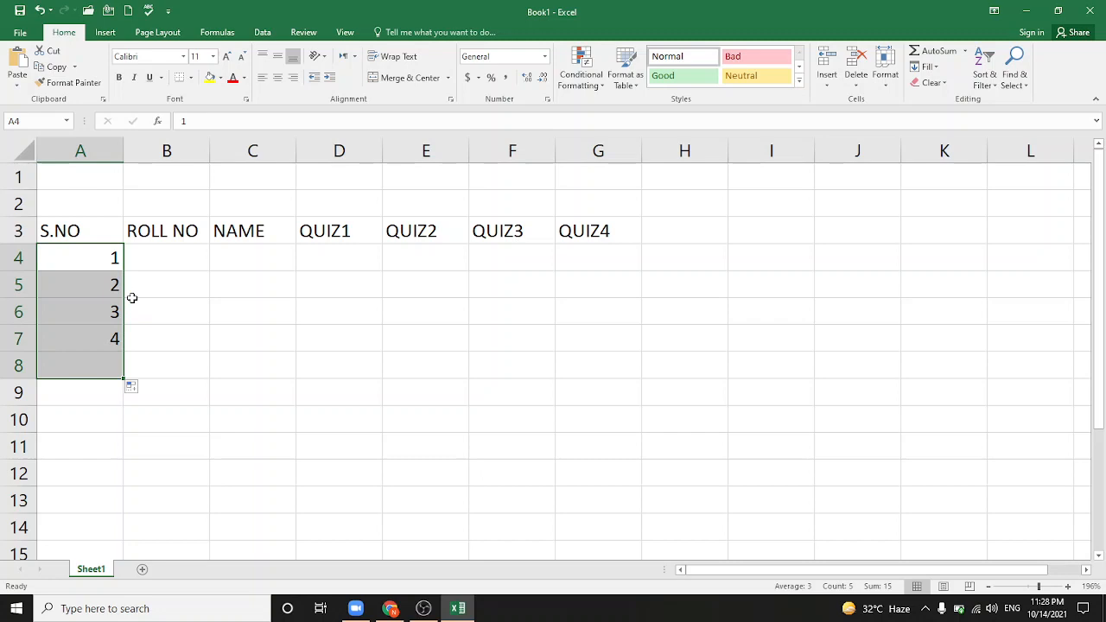
# Enter two consecutive roll numbers in B4 and B5 and extend the series down to B8
pyautogui.click(149, 253)
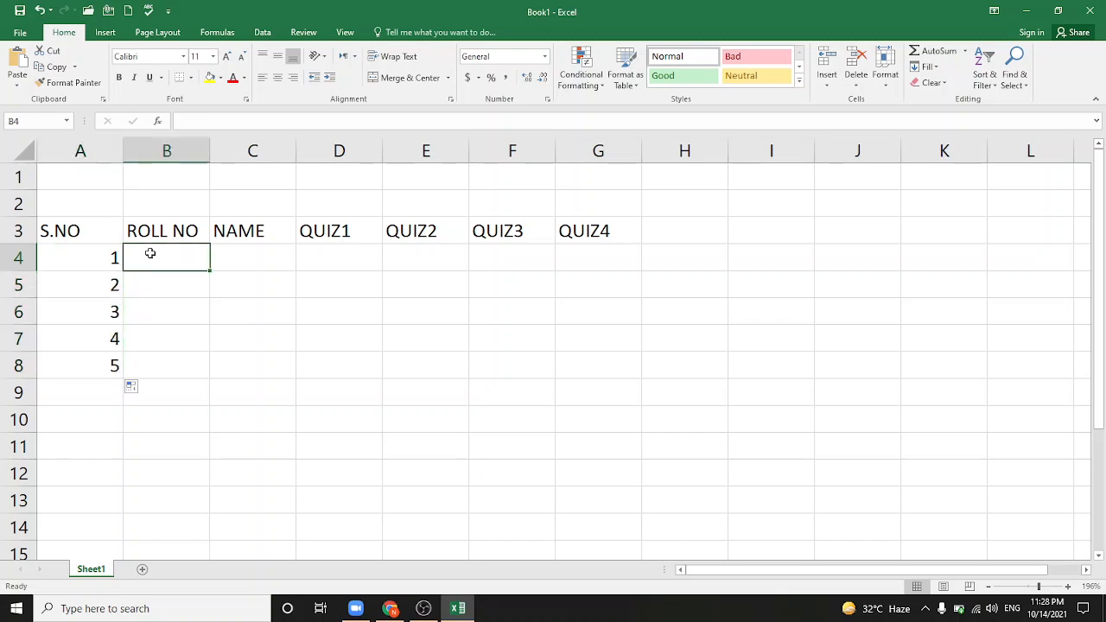
pyautogui.write('345')
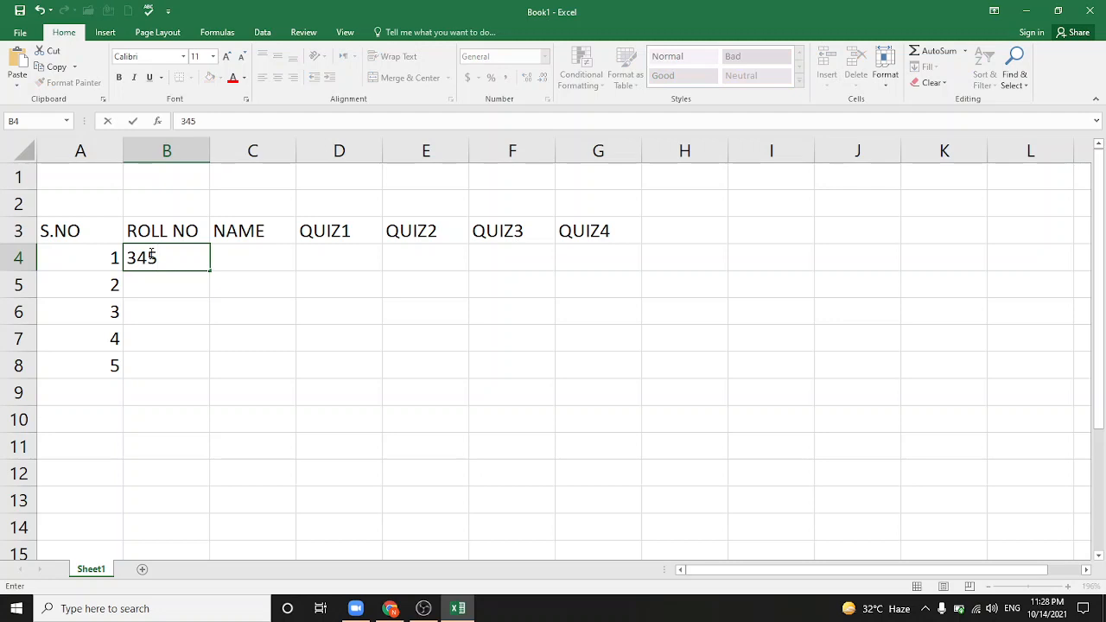
pyautogui.press('Return')
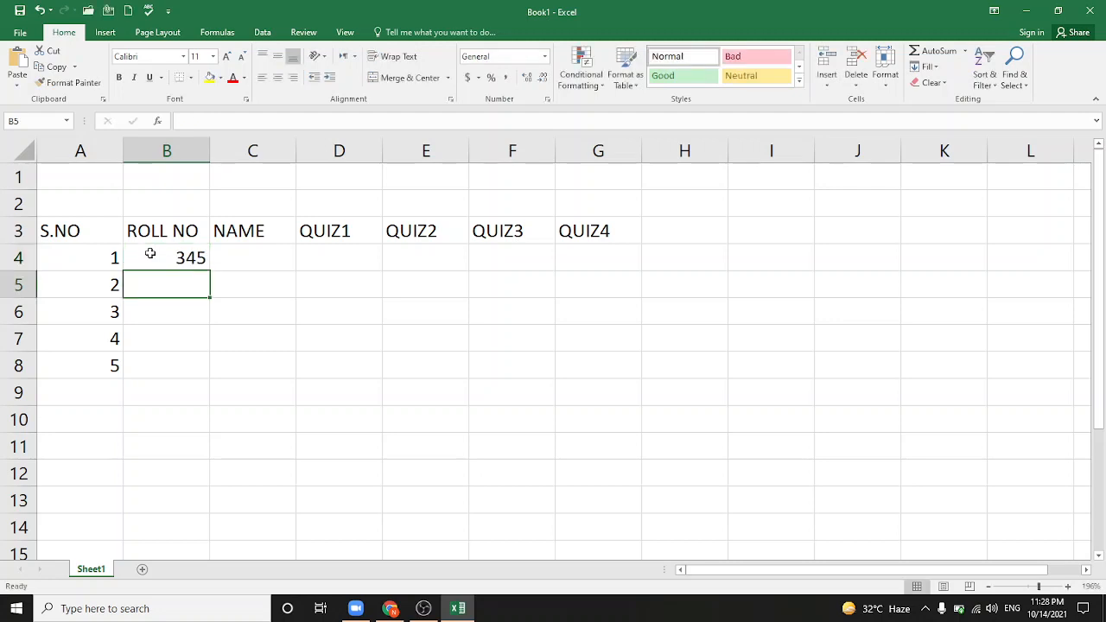
pyautogui.write('346')
pyautogui.press('Return')
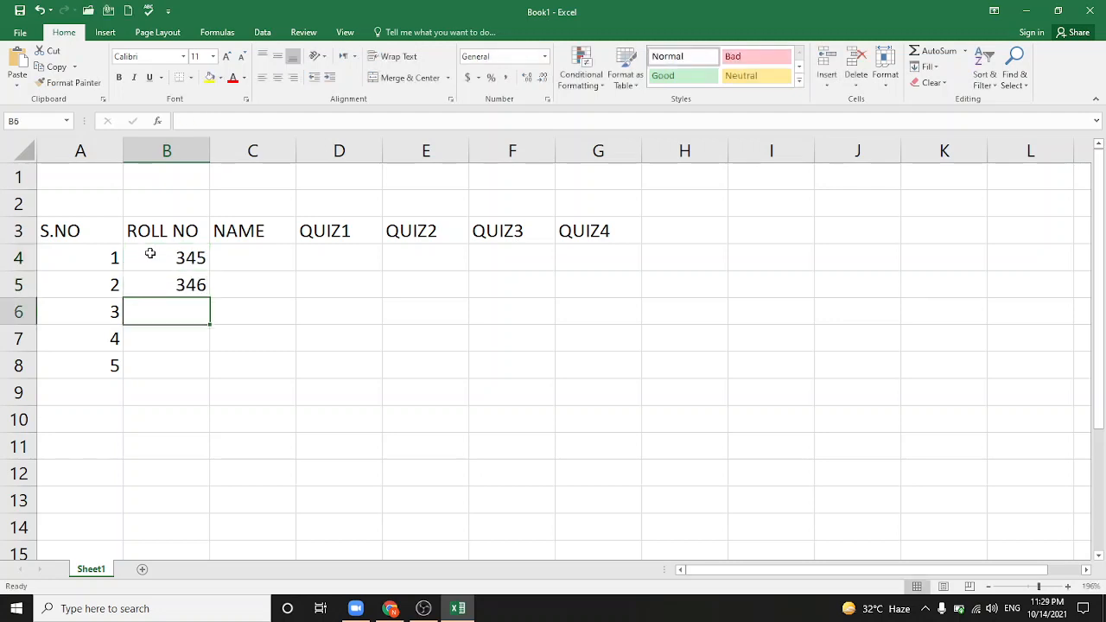
pyautogui.moveTo(155, 256); pyautogui.dragTo(205, 378)
# Fill in the five students' names in the NAME column, cells C4 to C8
pyautogui.click(246, 260)
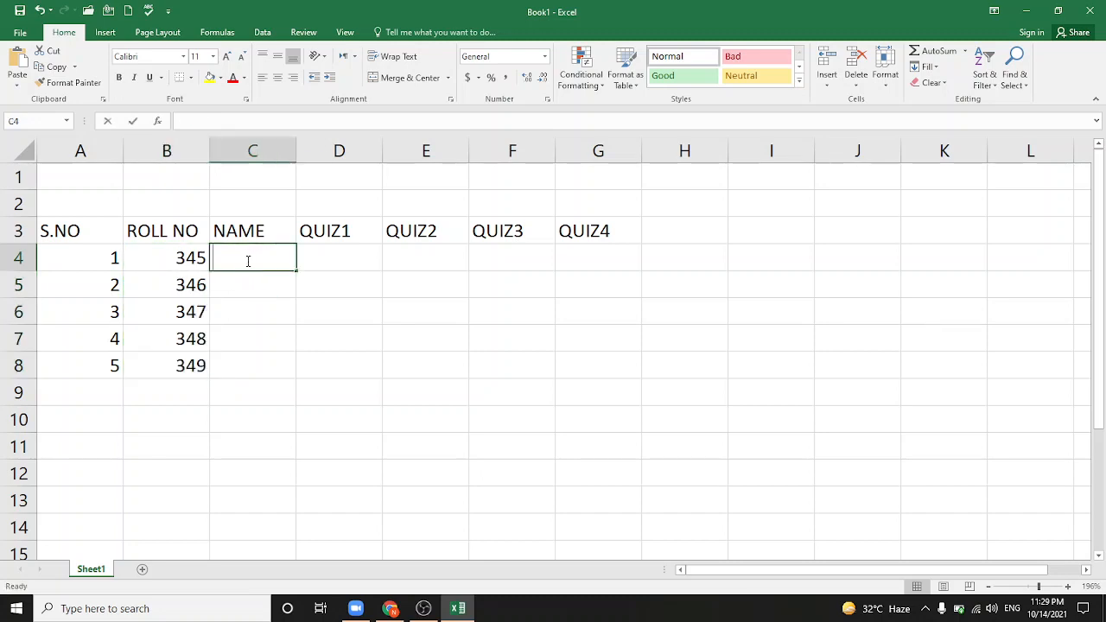
pyautogui.write('ALI')
pyautogui.press('Return')
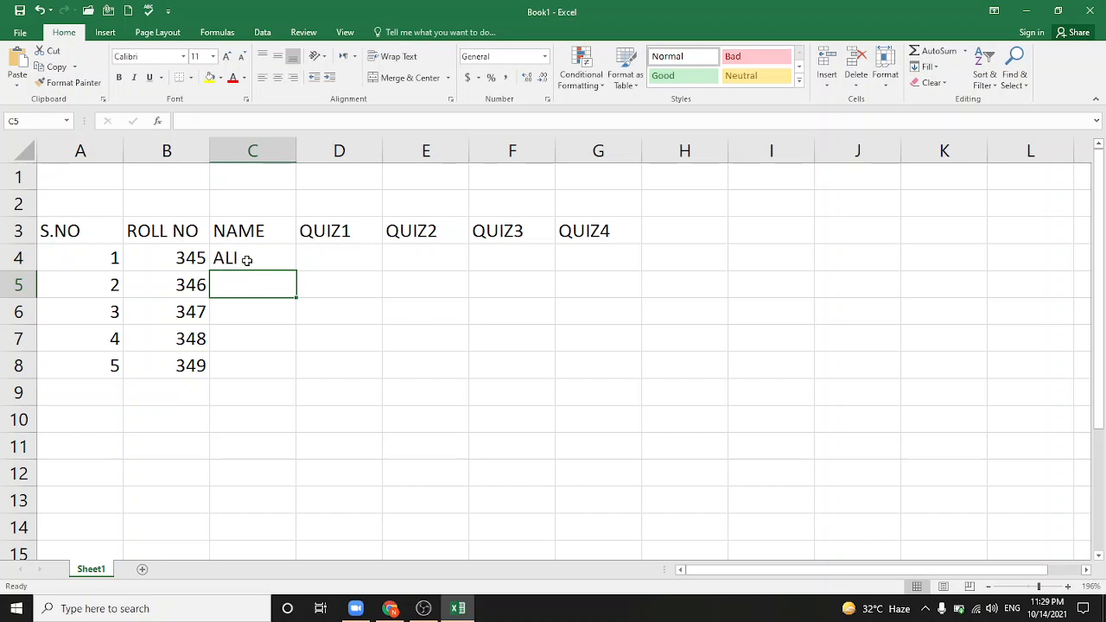
pyautogui.write('AH')
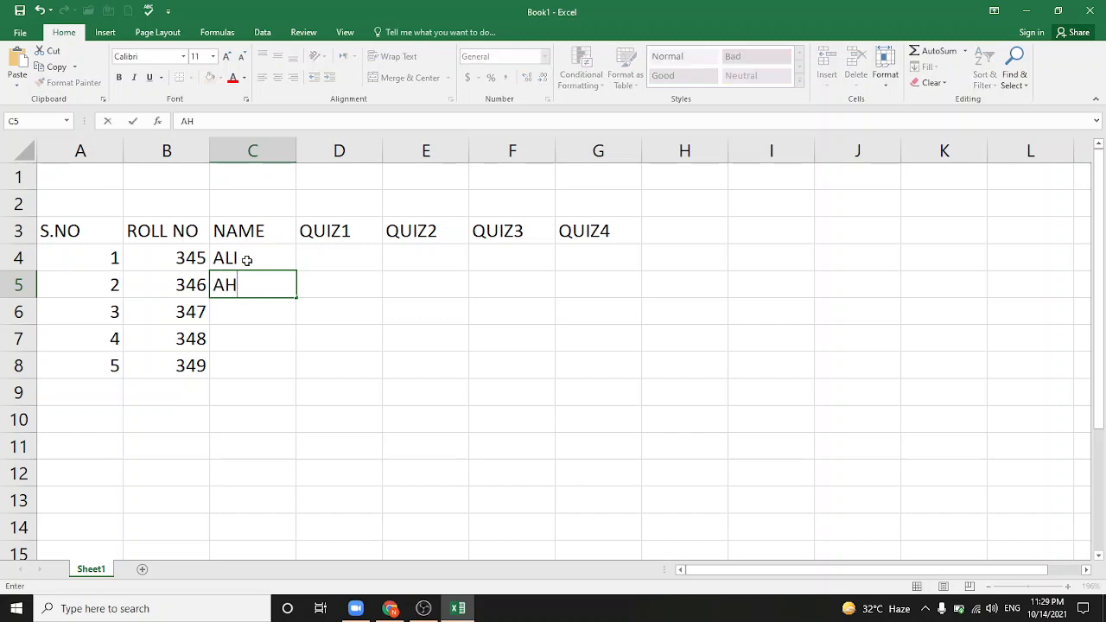
pyautogui.write('MED')
pyautogui.press('Return')
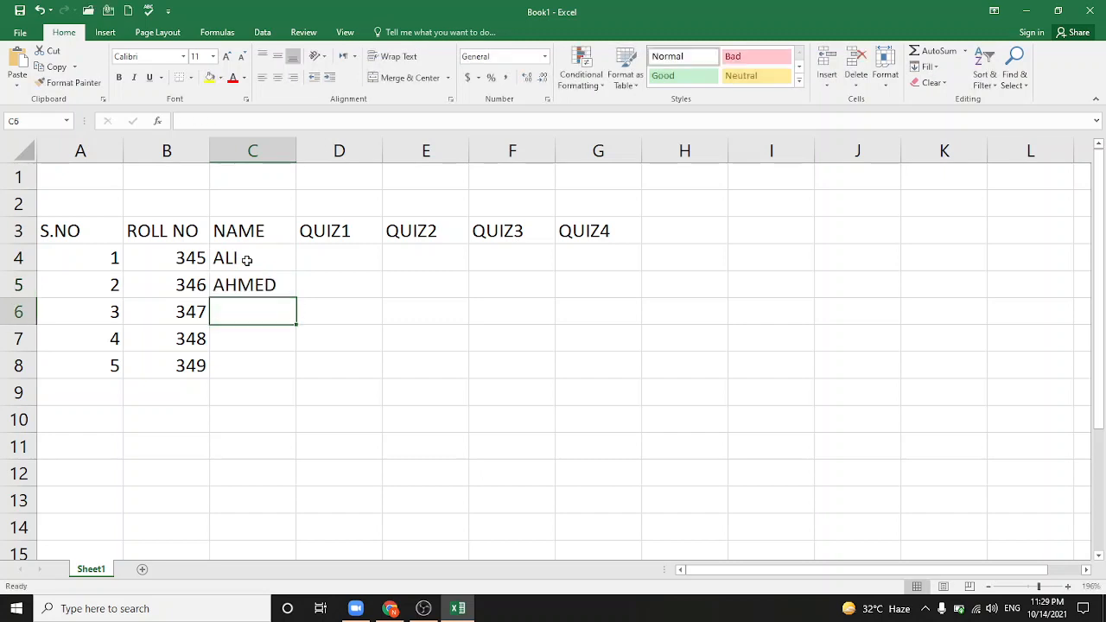
pyautogui.write('NOOR')
pyautogui.press('Return')
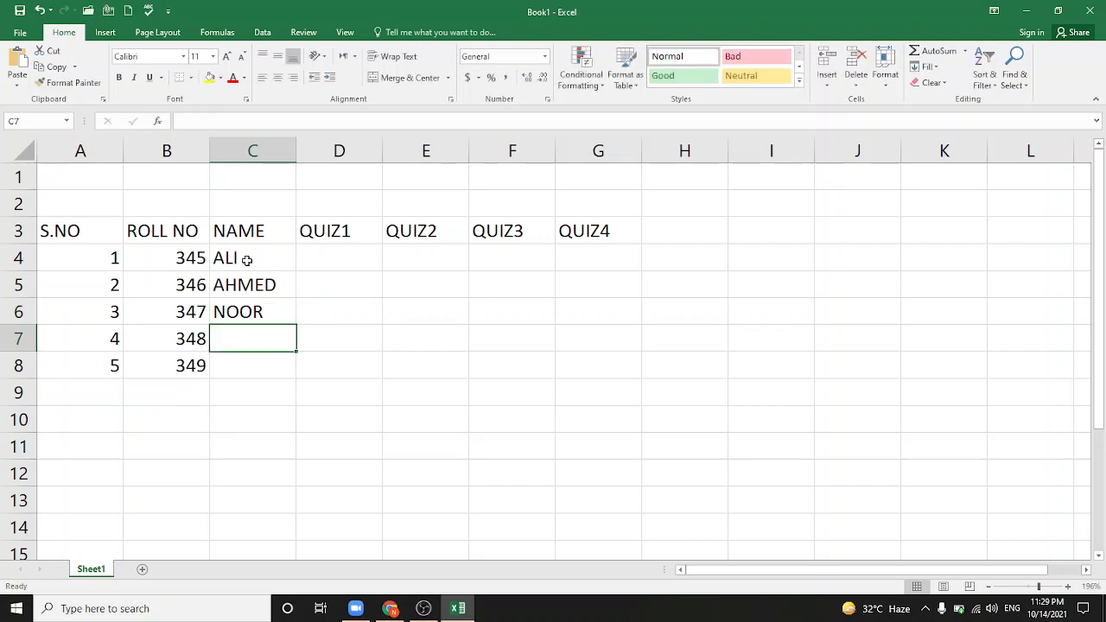
pyautogui.write('FATI')
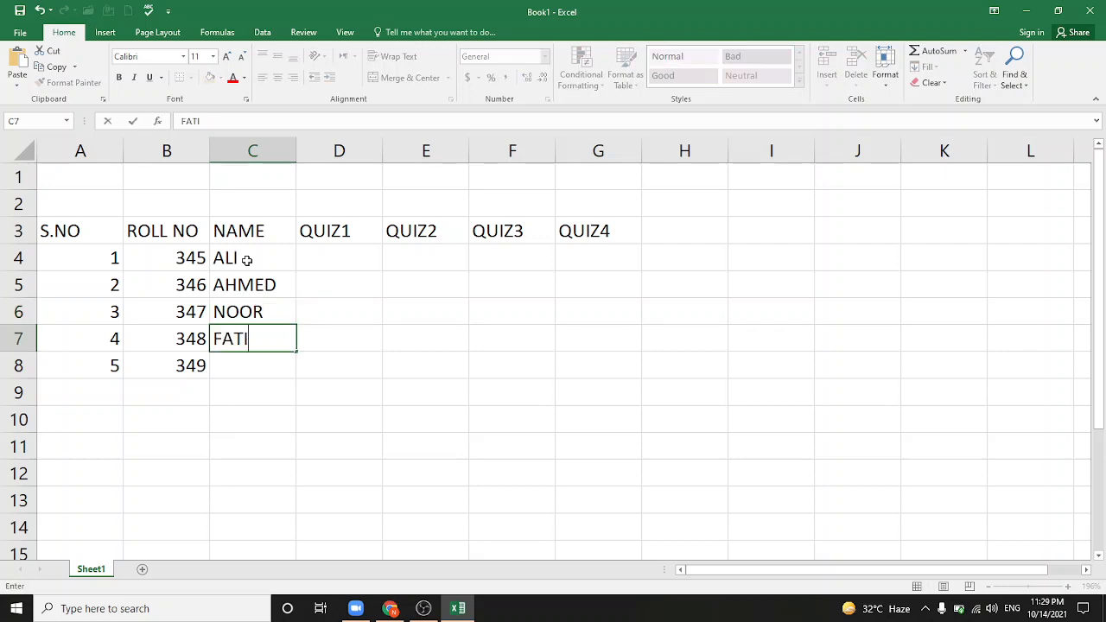
pyautogui.write('MA')
pyautogui.press('Return')
pyautogui.write('F')
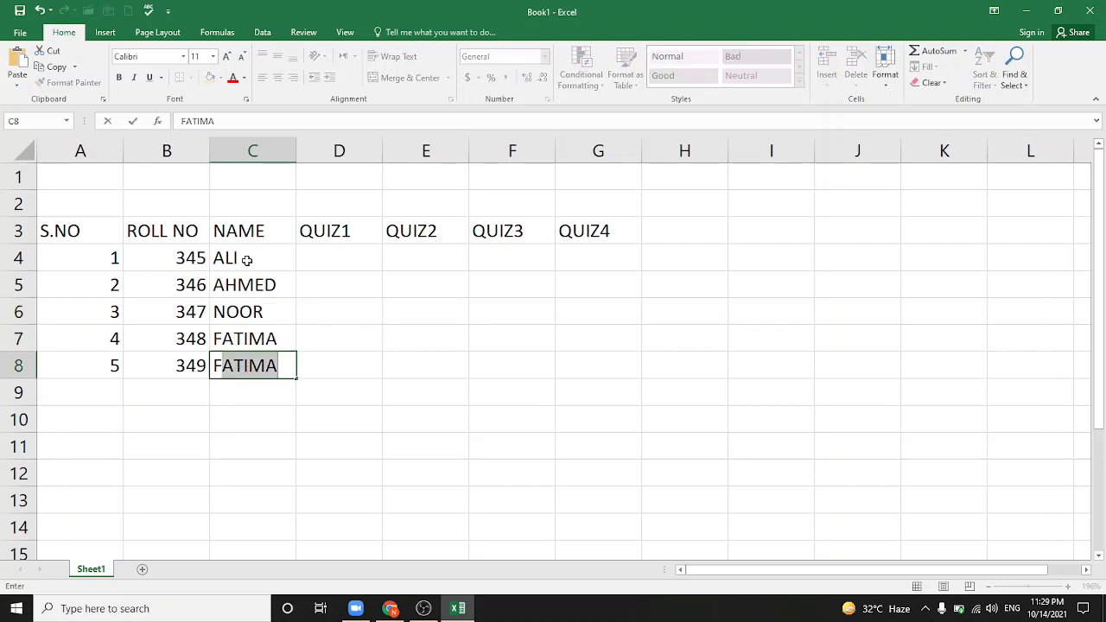
pyautogui.write('IZA')
pyautogui.press('Tab')
# Enter the first student's quiz marks 5, 8, 9 and 4 in cells D4 to G4
pyautogui.press('Up')
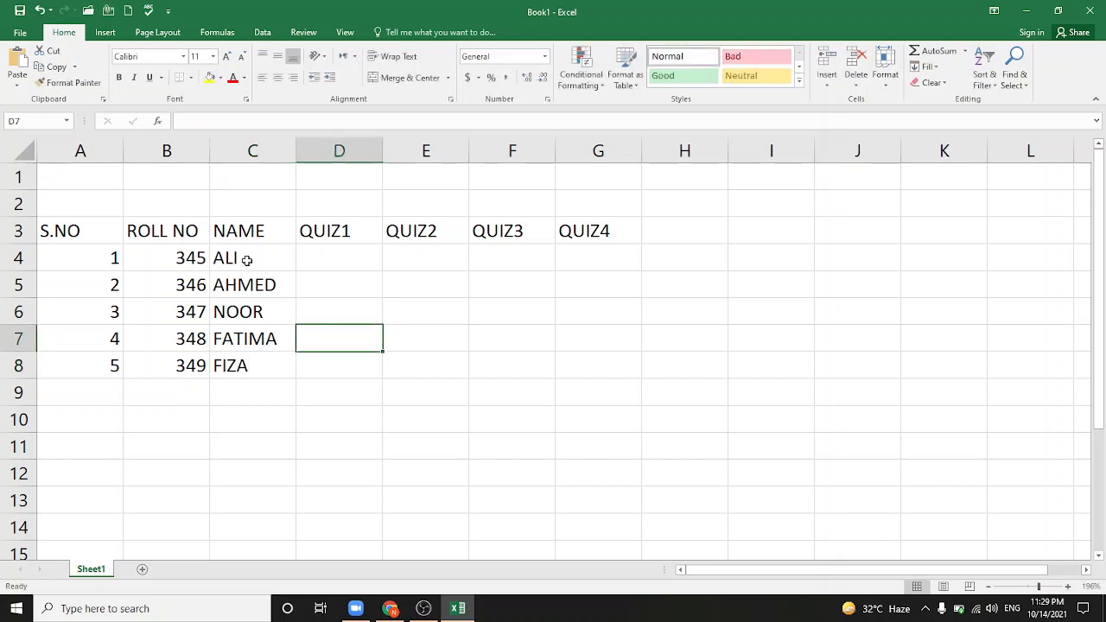
pyautogui.press('Up')
pyautogui.press('Up')
pyautogui.press('Up')
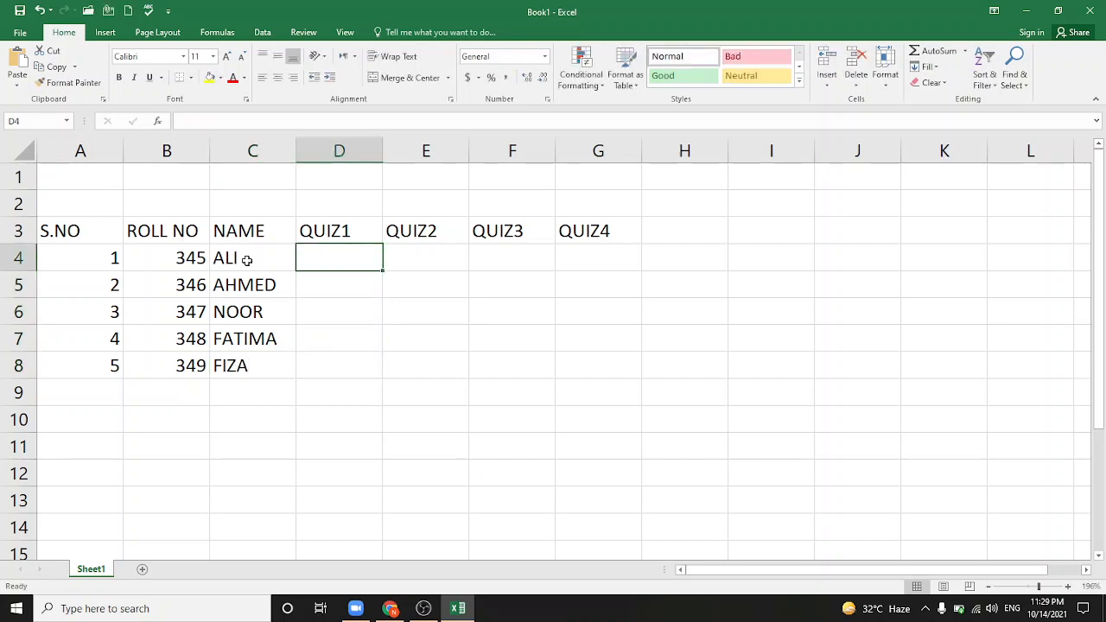
pyautogui.write('5')
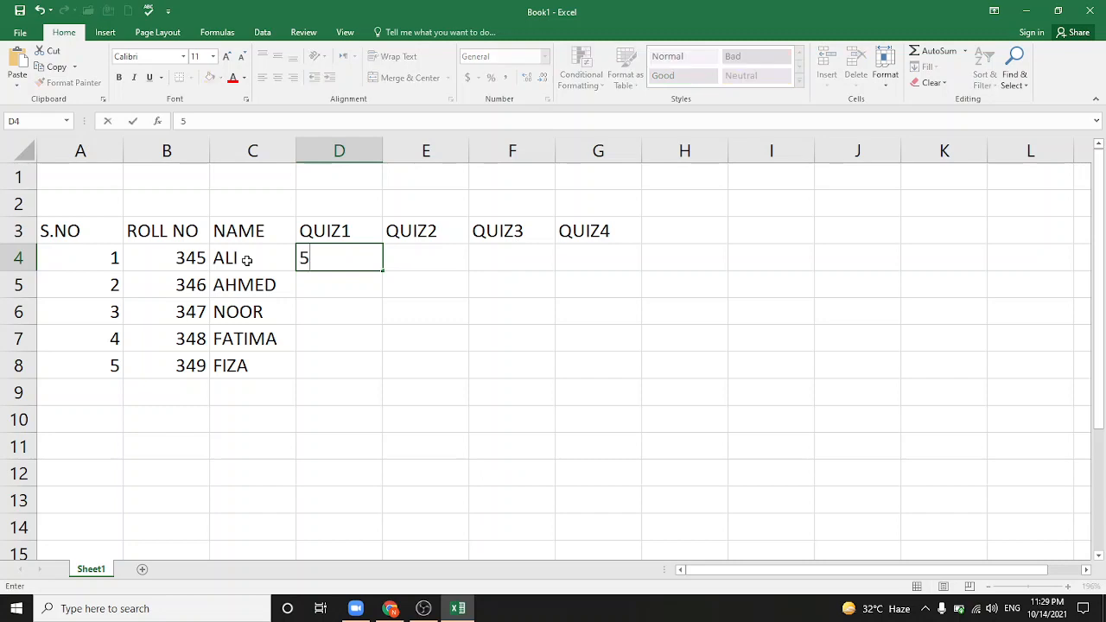
pyautogui.press('Tab')
pyautogui.write('8')
pyautogui.press('Tab')
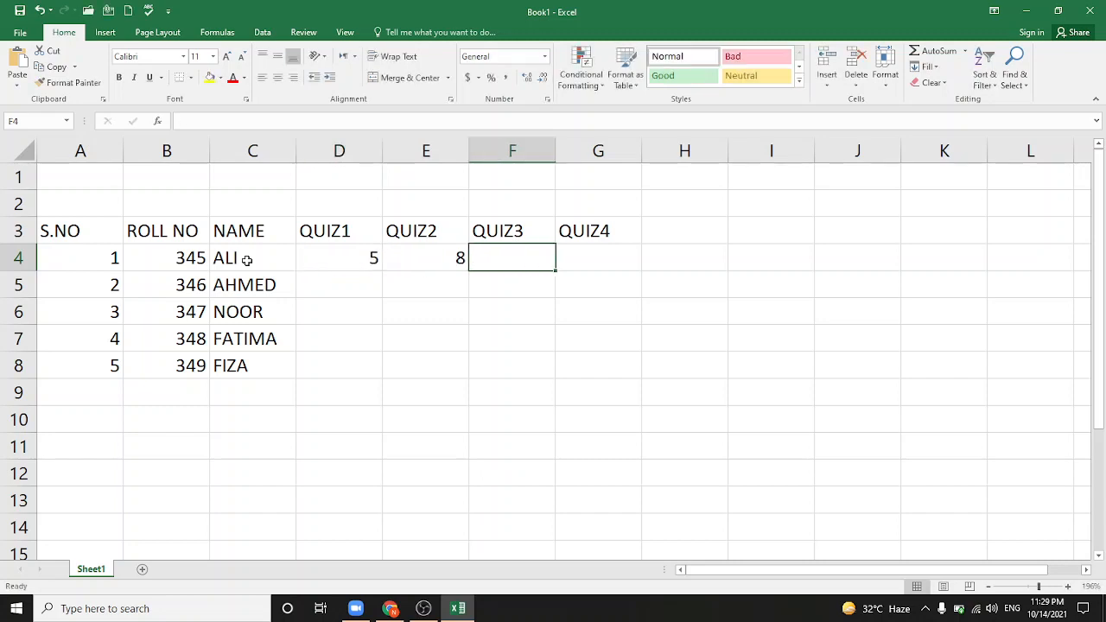
pyautogui.write('9')
pyautogui.press('Tab')
pyautogui.write('4')
pyautogui.press('Return')
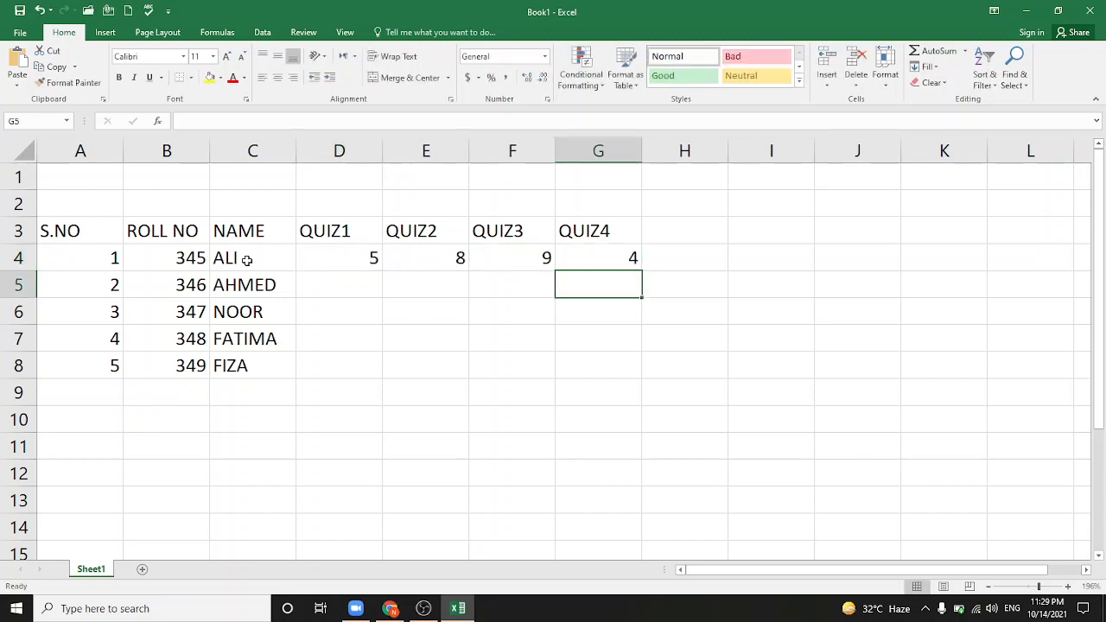
# Enter the second student's quiz marks in row 5: QUIZ1 3, QUIZ2 9, QUIZ3 8 and QUIZ4 5
pyautogui.press('Left')
pyautogui.press('Right')
pyautogui.write('5')
pyautogui.press('Left')
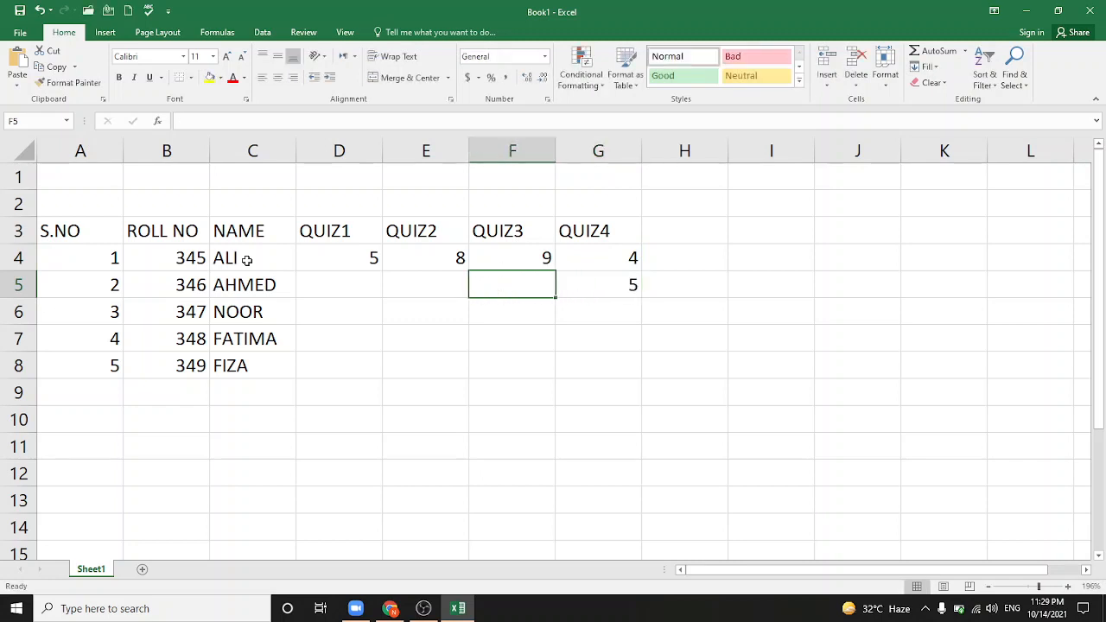
pyautogui.write('8')
pyautogui.press('Left')
pyautogui.write('9')
pyautogui.press('Left')
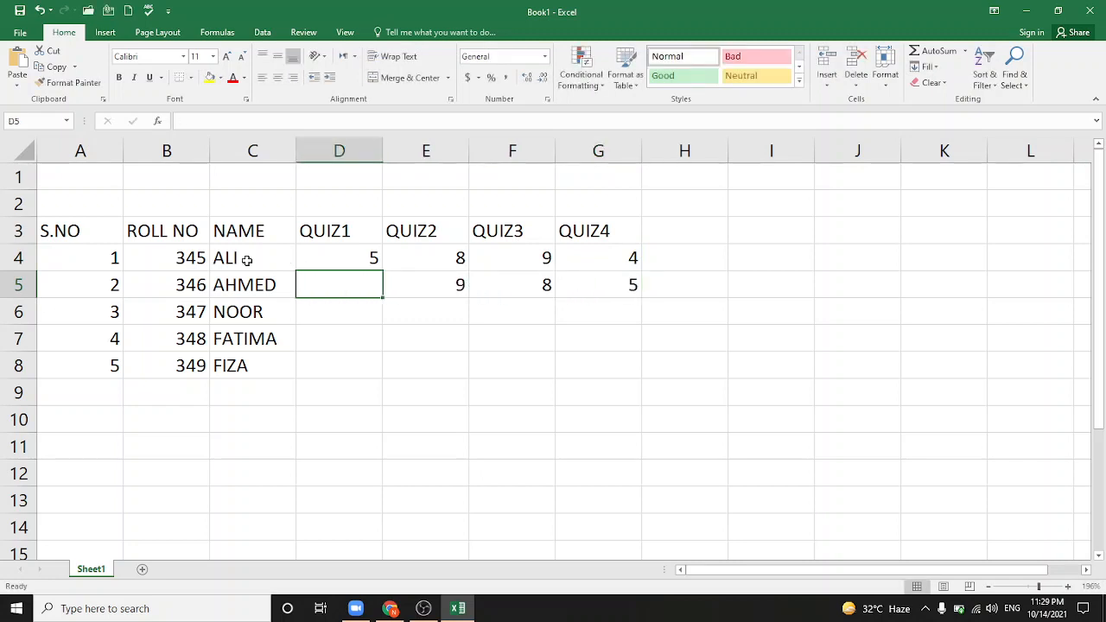
pyautogui.write('3')
pyautogui.press('Return')
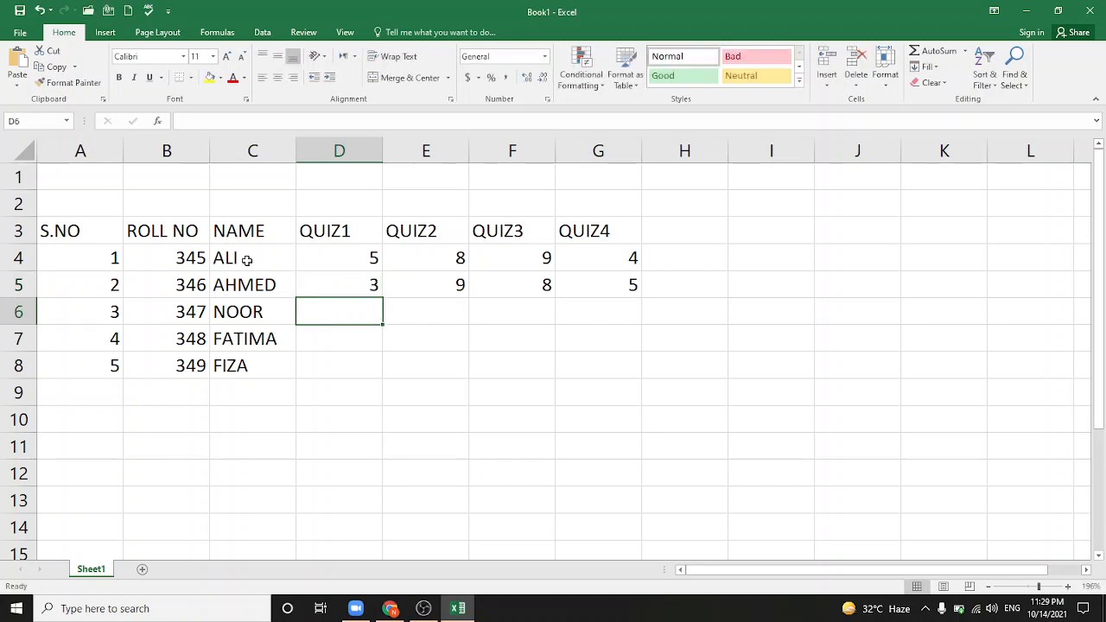
# Enter the third student's quiz marks in row 6: QUIZ1 6, QUIZ2 8, QUIZ3 9 and QUIZ4 7
pyautogui.write('6')
pyautogui.press('Right')
pyautogui.write('8')
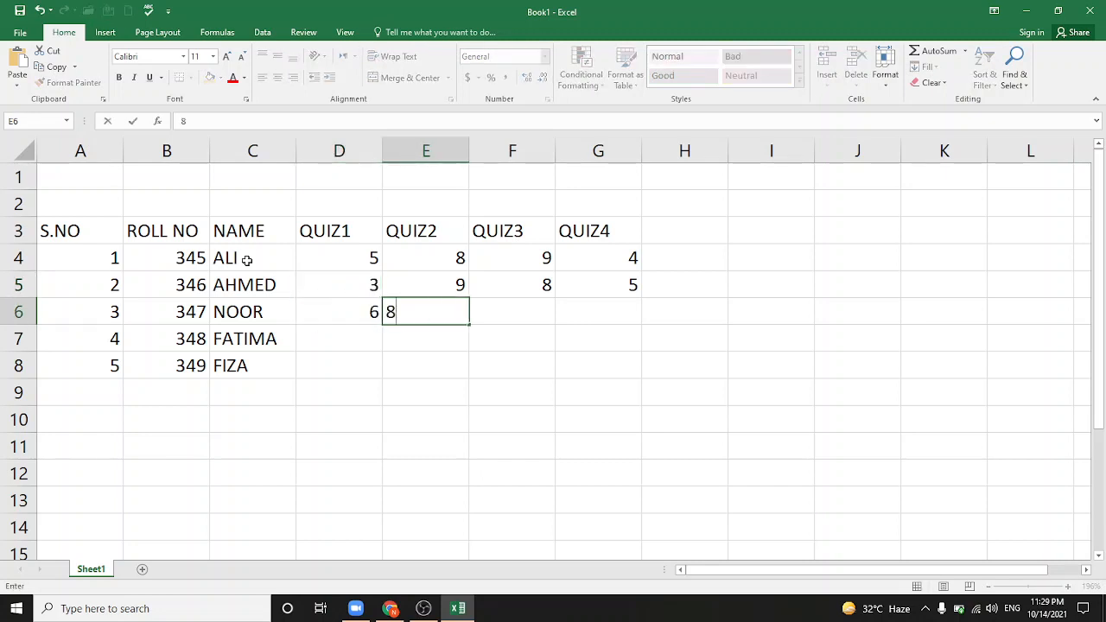
pyautogui.press('Right')
pyautogui.write('9')
pyautogui.press('Right')
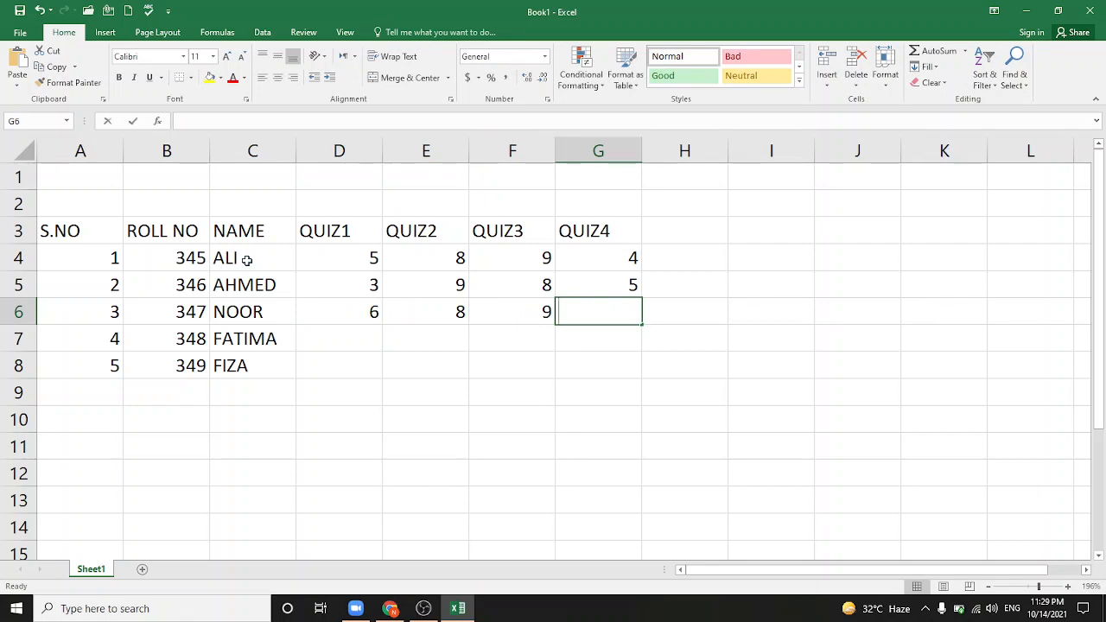
pyautogui.write('7')
pyautogui.press('Return')
# Enter the fourth student's quiz marks in row 7: QUIZ1 4, QUIZ2 6, QUIZ3 9 and QUIZ4 8
pyautogui.write('8')
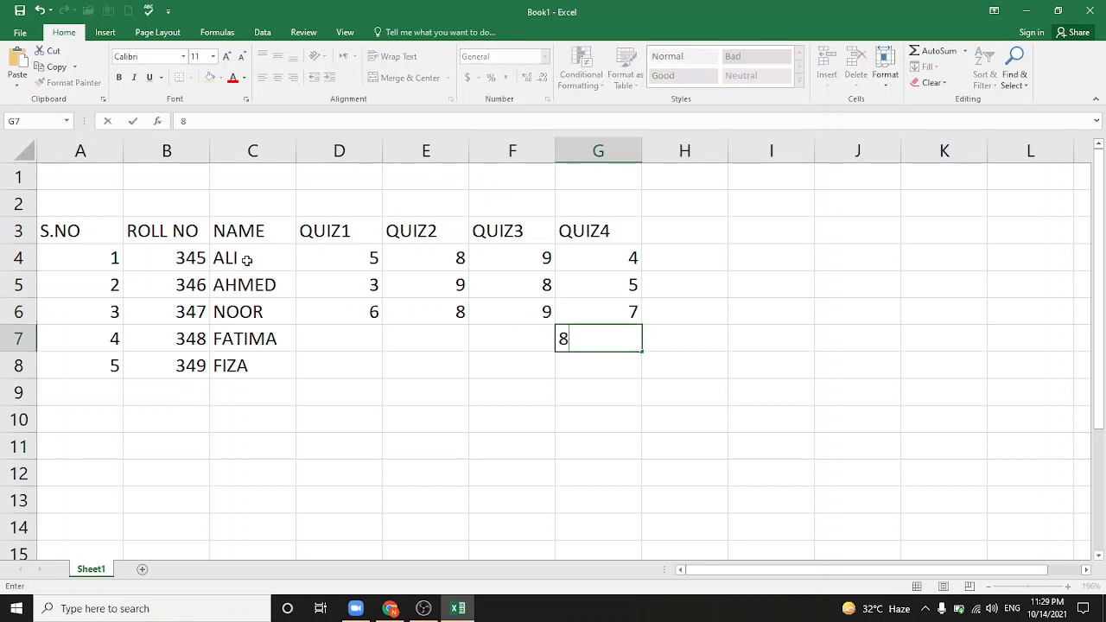
pyautogui.press('Left')
pyautogui.write('9')
pyautogui.press('Left')
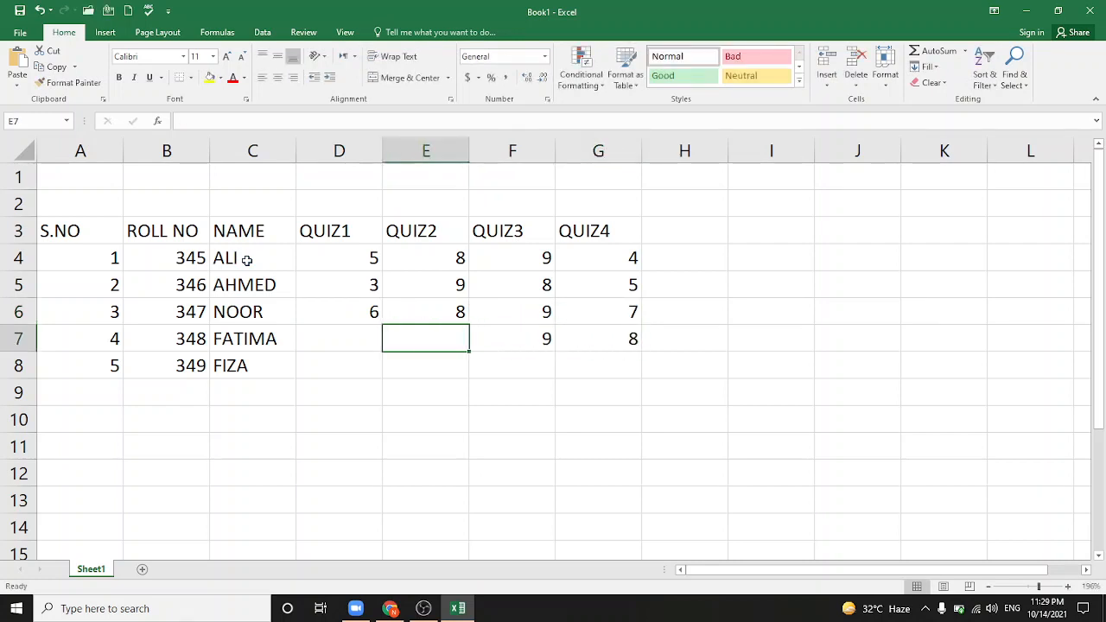
pyautogui.write('6')
pyautogui.press('Left')
pyautogui.write('4')
pyautogui.press('Left')
# Enter the fifth student's quiz marks in row 8: QUIZ1 3, QUIZ2 7, QUIZ3 8 and QUIZ4 9
pyautogui.press('Down')
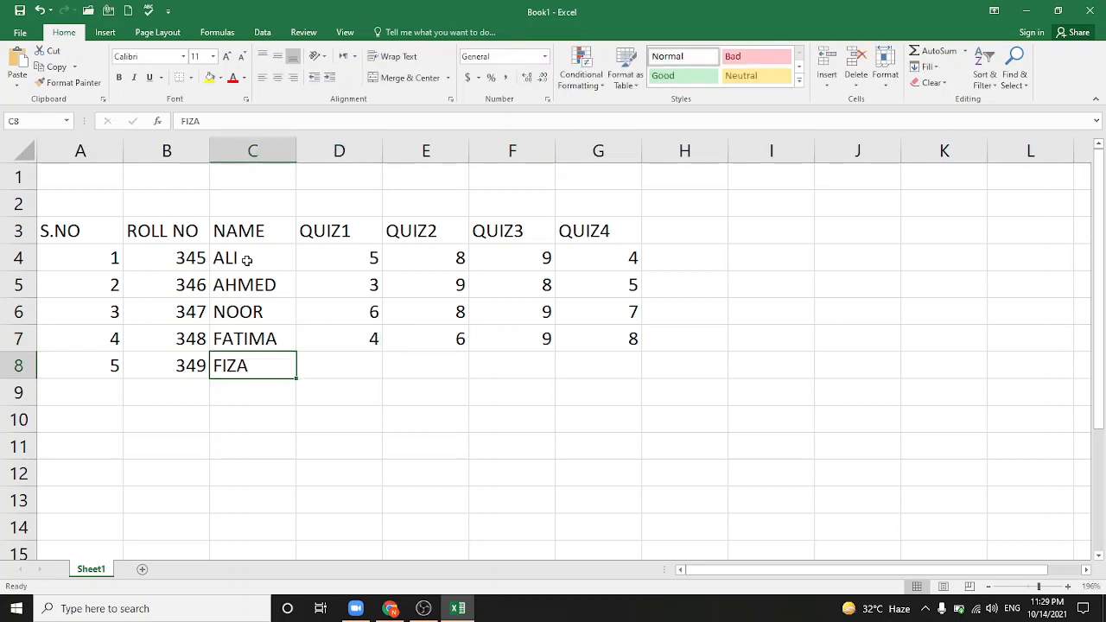
pyautogui.press('Right')
pyautogui.write('3')
pyautogui.press('Right')
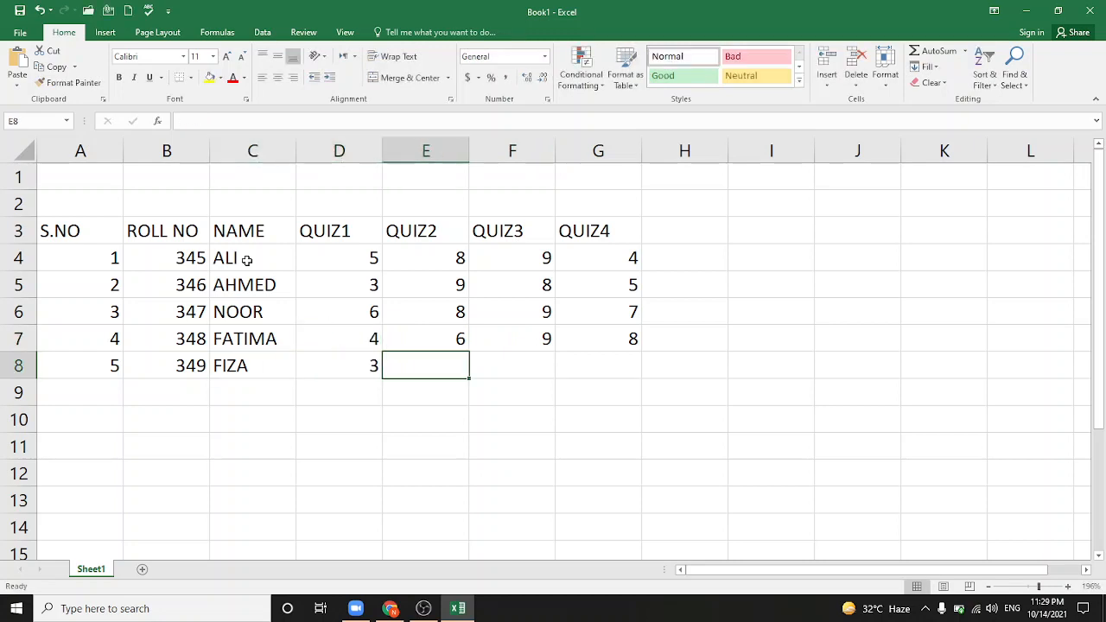
pyautogui.write('7')
pyautogui.press('Right')
pyautogui.write('8')
pyautogui.press('Right')
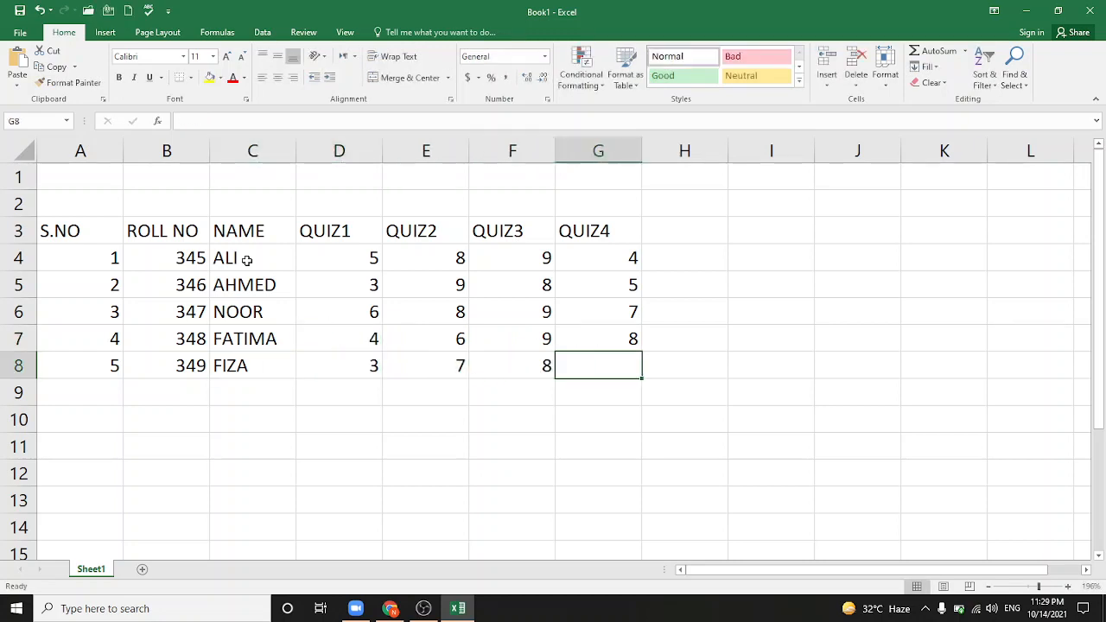
pyautogui.write('9')
pyautogui.hotkey('ctrl', 'Return')
# Add the column headings TOTAL MARKS in H3 and AVERAGE MARKS in I3
pyautogui.press('Right')
pyautogui.press('Up')
pyautogui.press('Up')
pyautogui.press('Up')
pyautogui.press('Up')
pyautogui.press('Up')
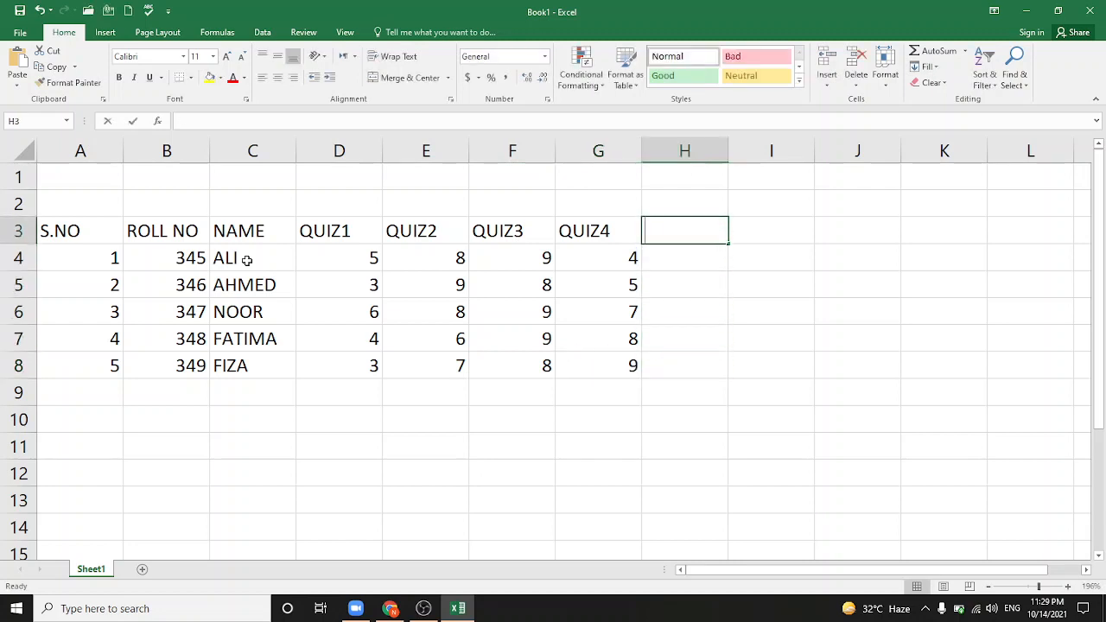
pyautogui.write('TOTAL')
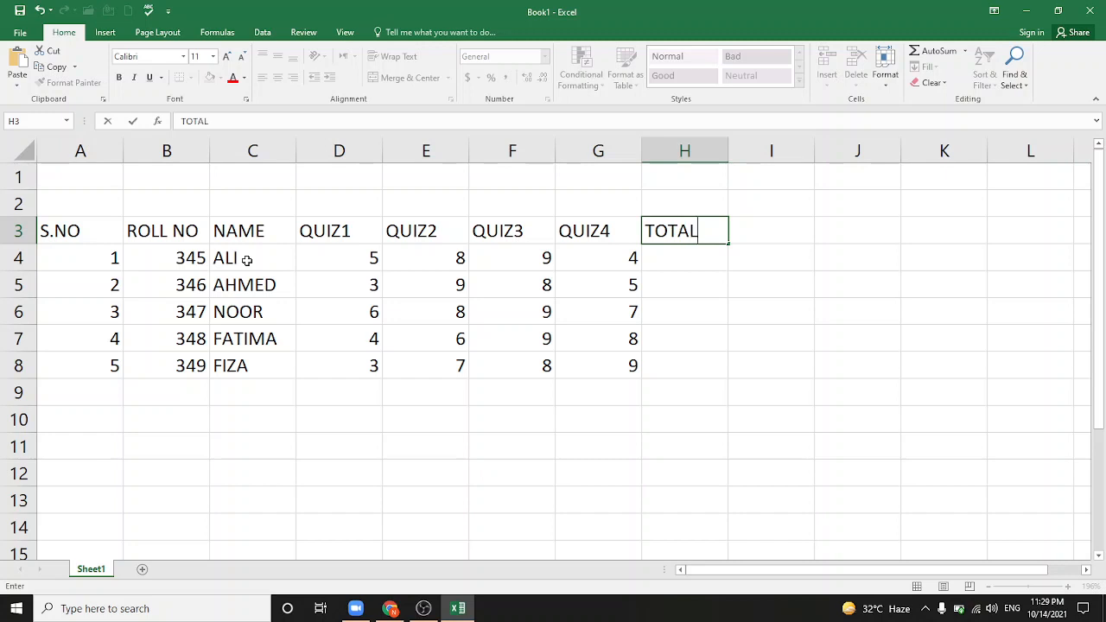
pyautogui.write(' MARKS')
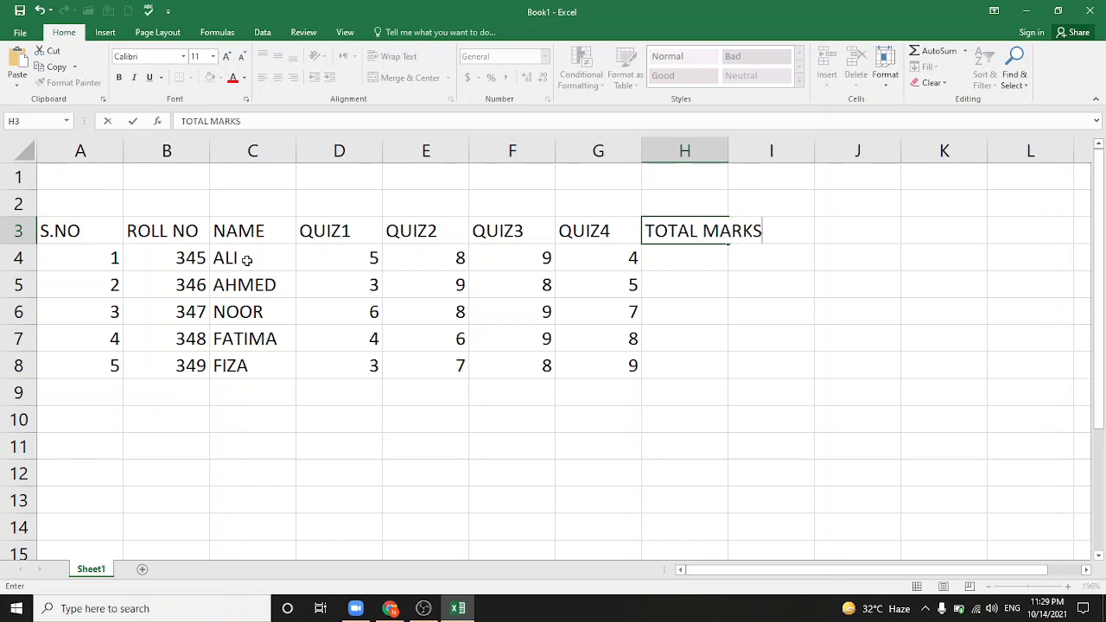
pyautogui.press('Right')
pyautogui.write('AV')
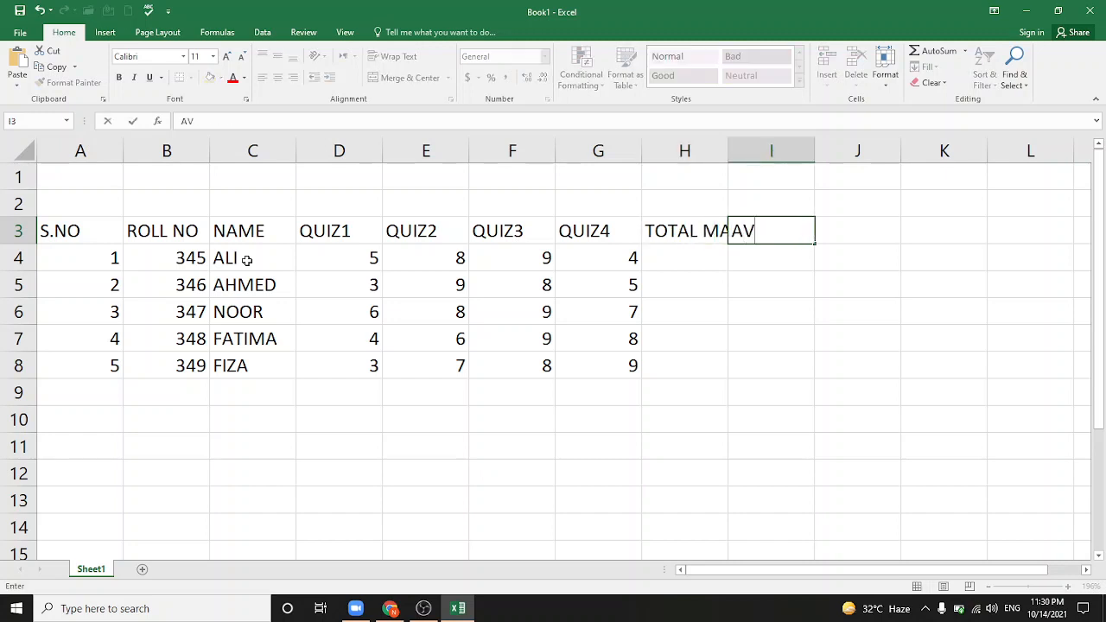
pyautogui.write('ERAGE MARKS')
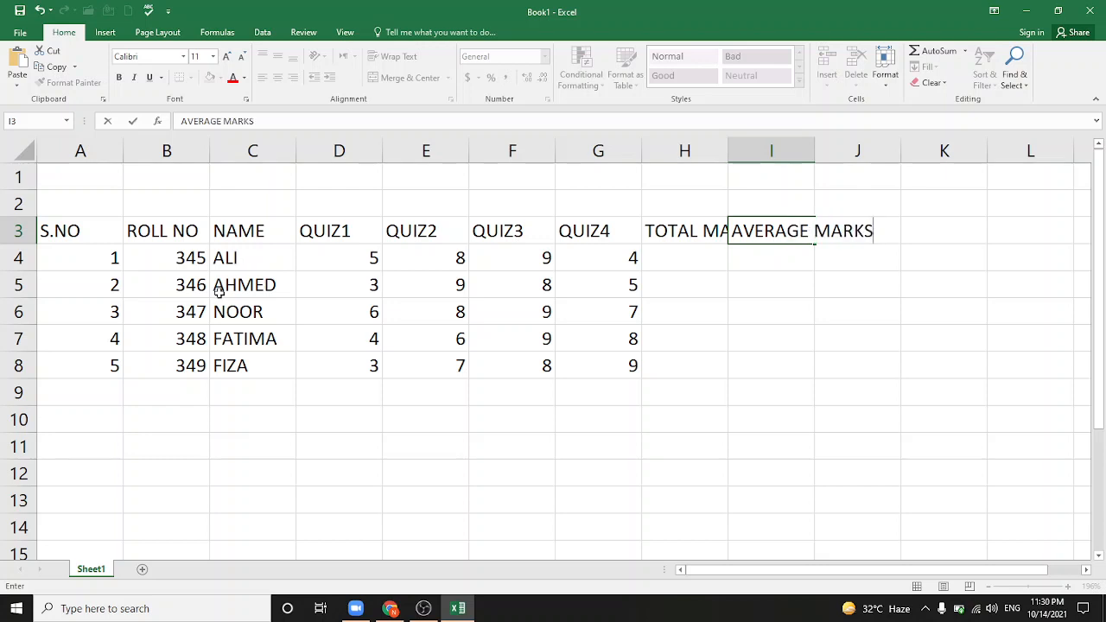
pyautogui.press('Return')
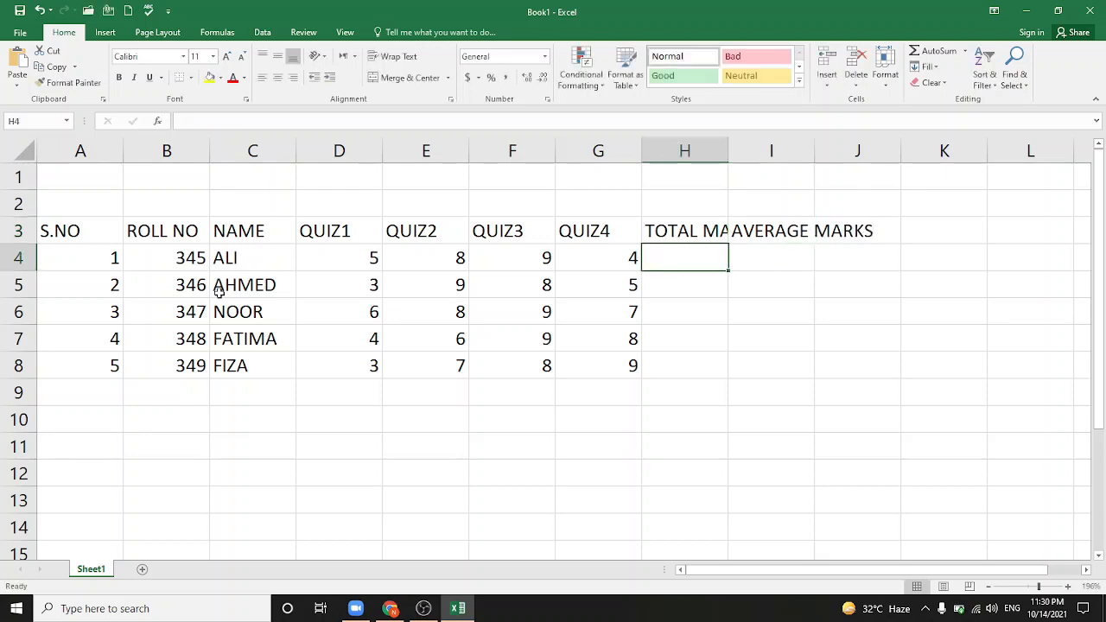
# Total the first student's quizzes in H4 with =SUM(D4:G4) and fill the formula down to H8
pyautogui.write('=SUM(')
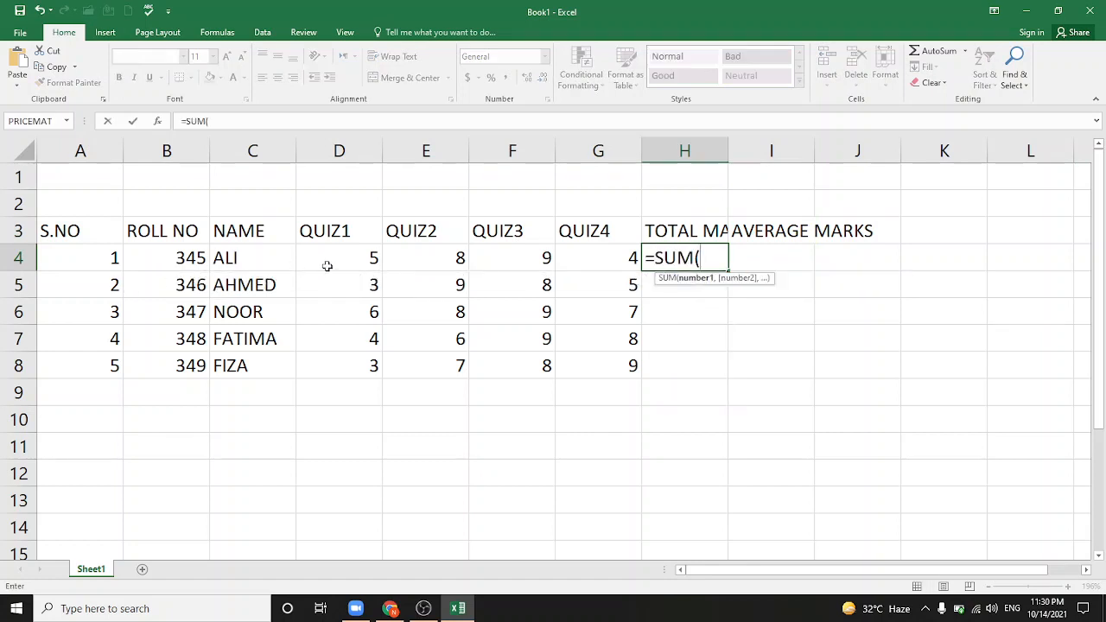
pyautogui.moveTo(329, 261); pyautogui.dragTo(565, 256)
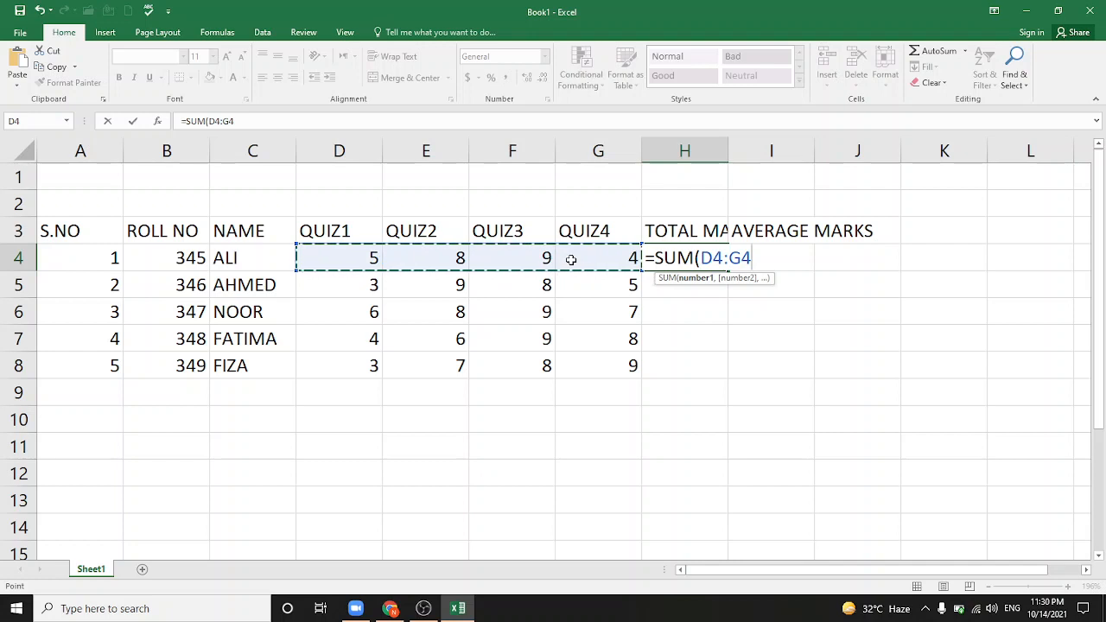
pyautogui.write(')')
pyautogui.press('Return')
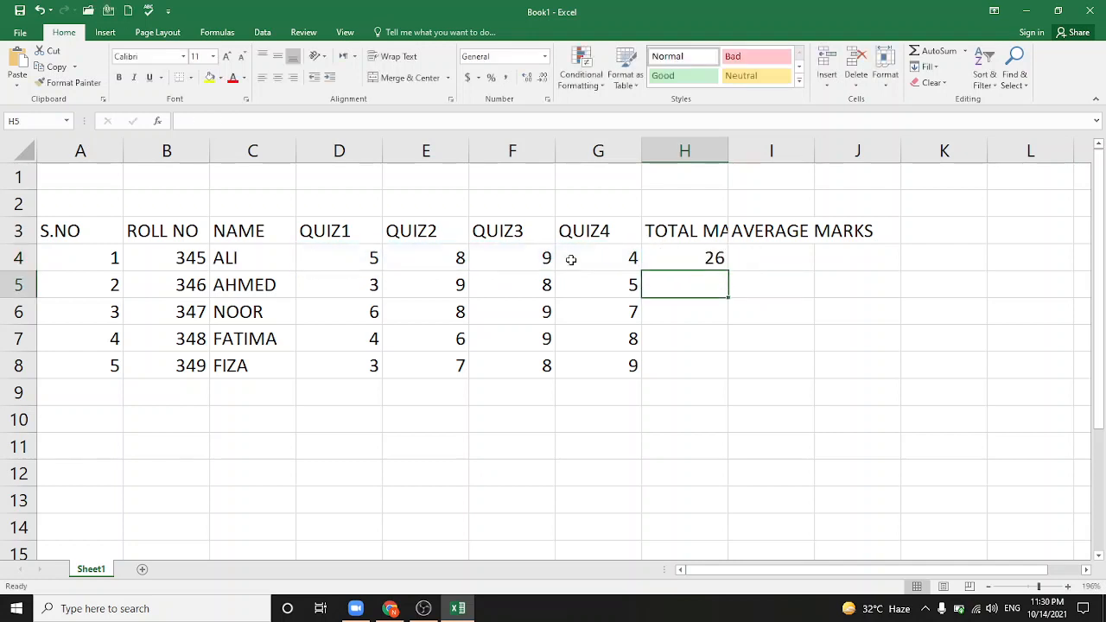
pyautogui.click(675, 253)
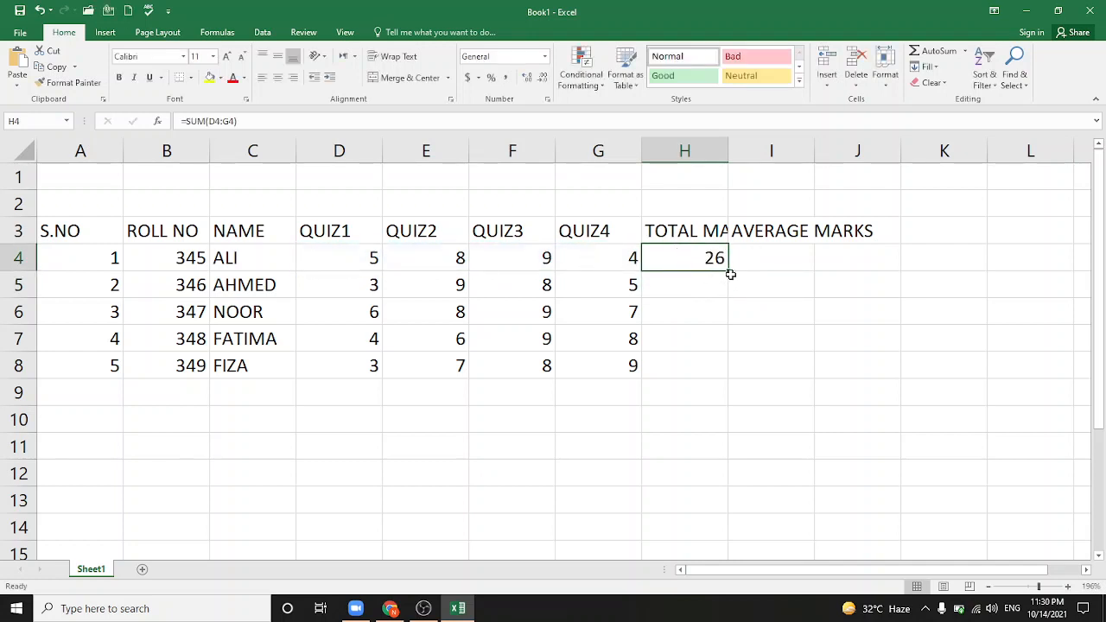
pyautogui.moveTo(730, 271); pyautogui.dragTo(720, 370)
pyautogui.click(775, 262)
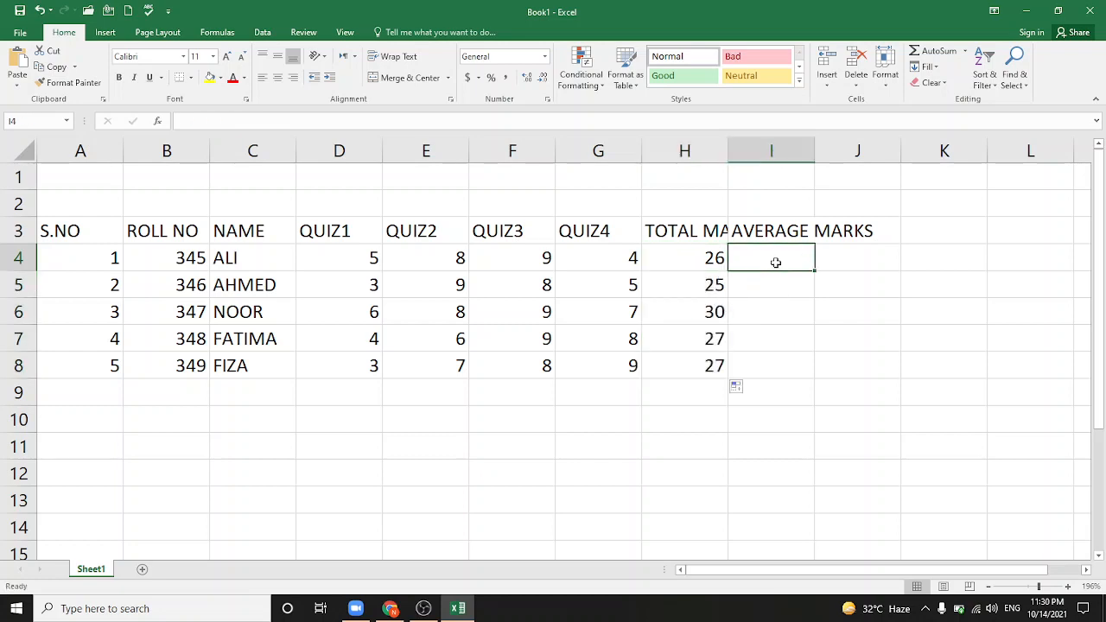
pyautogui.write('=')
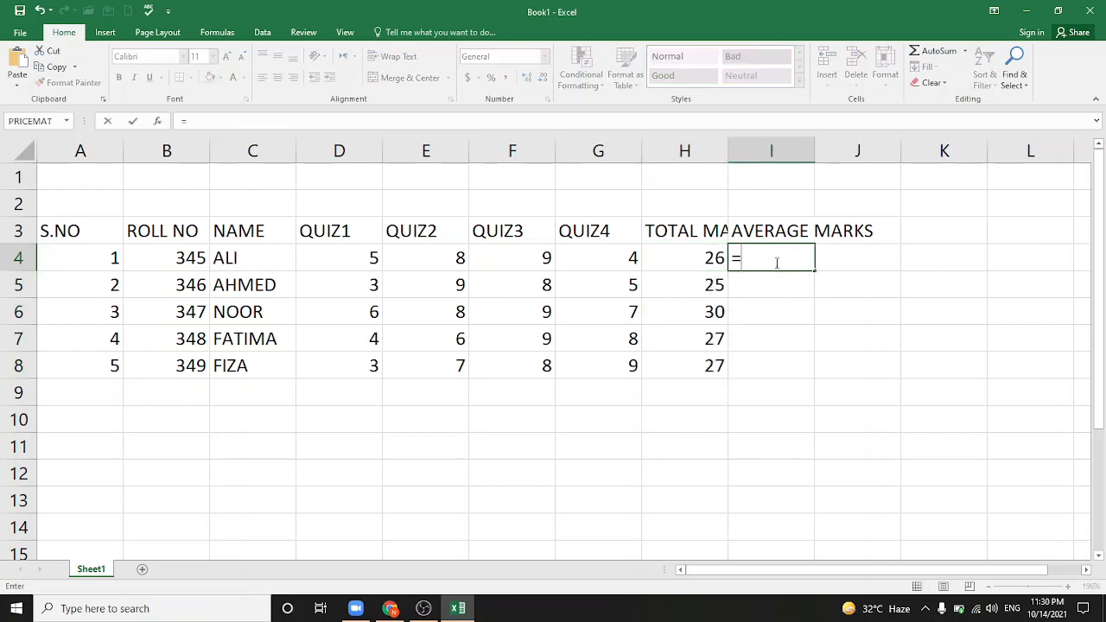
pyautogui.press('BackSpace')
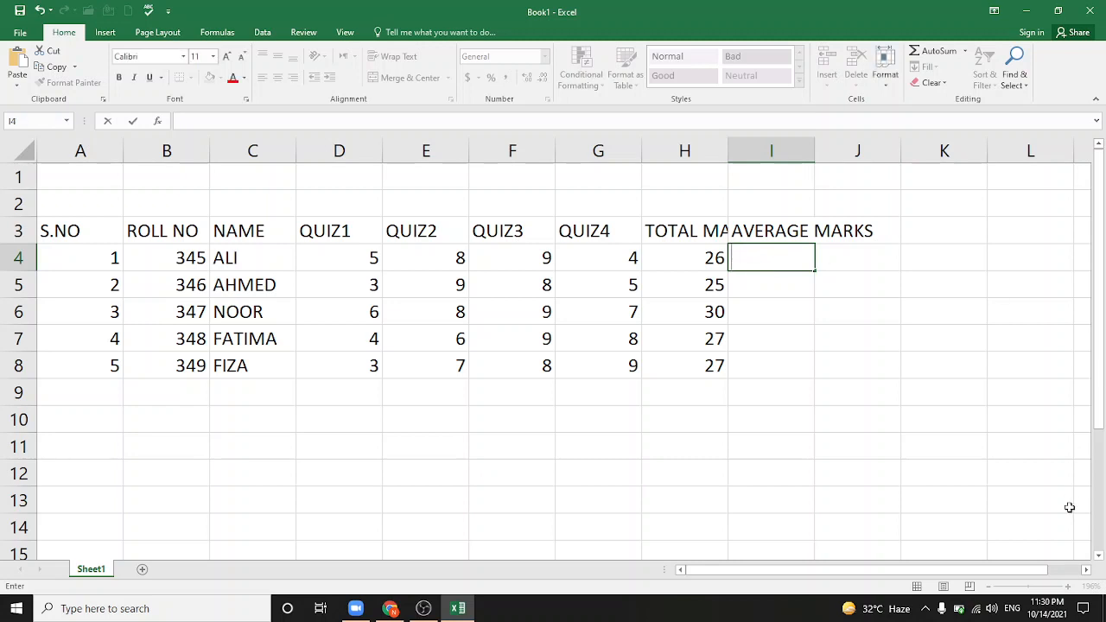
pyautogui.click(1026, 535)
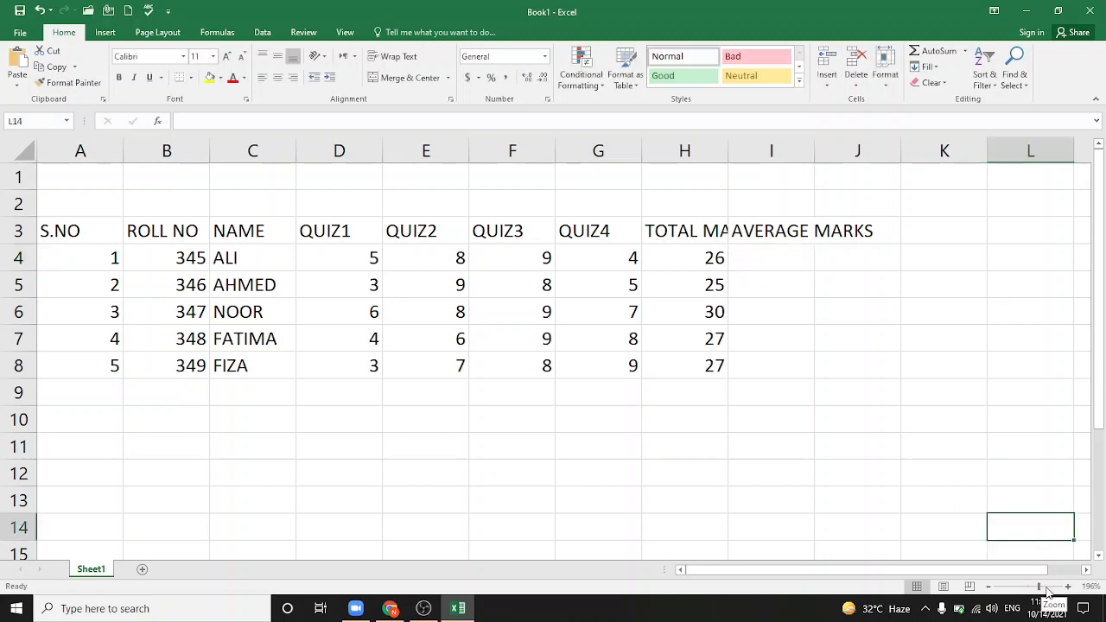
# Average the first student's quizzes in I4 with =AVERAGE(D4:G4) and fill the formula down to I8
pyautogui.click(1045, 588)
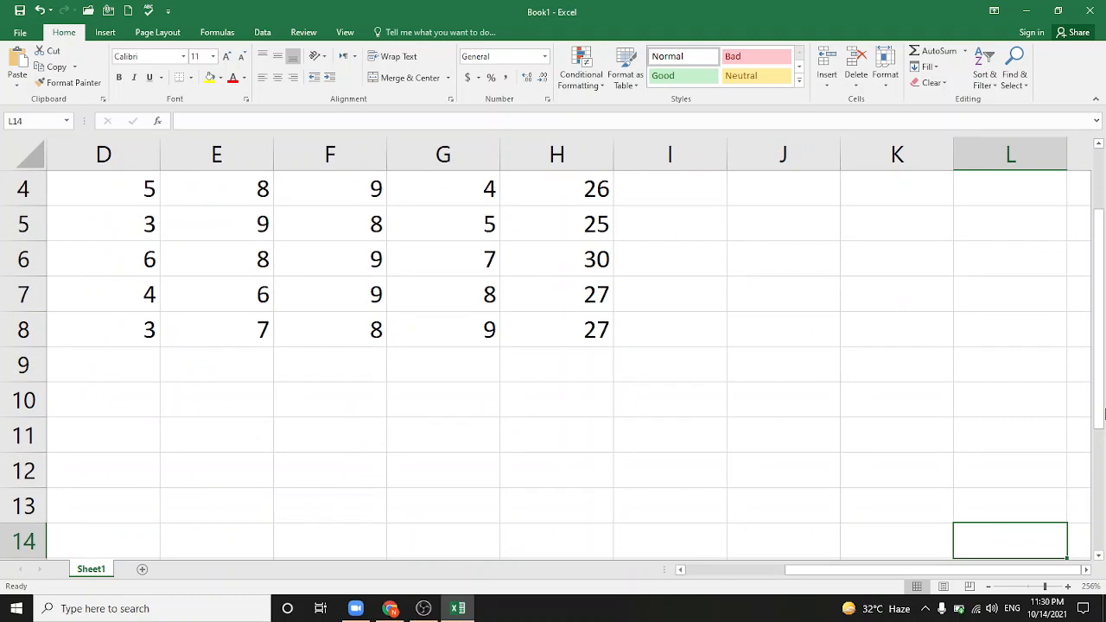
pyautogui.moveTo(1100, 383); pyautogui.dragTo(1099, 370)
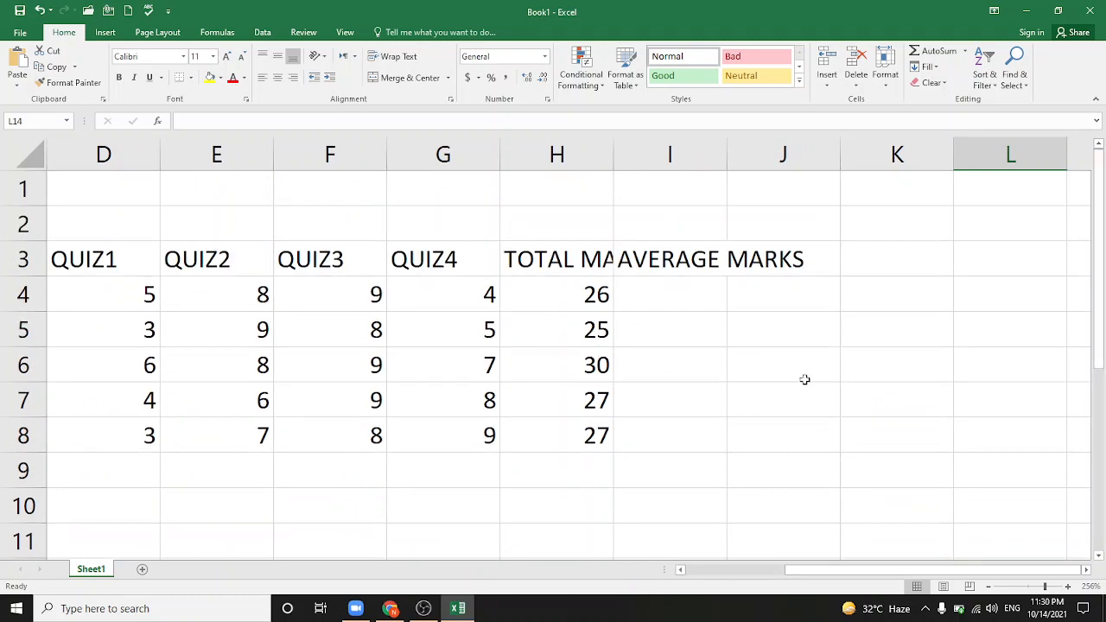
pyautogui.click(665, 304)
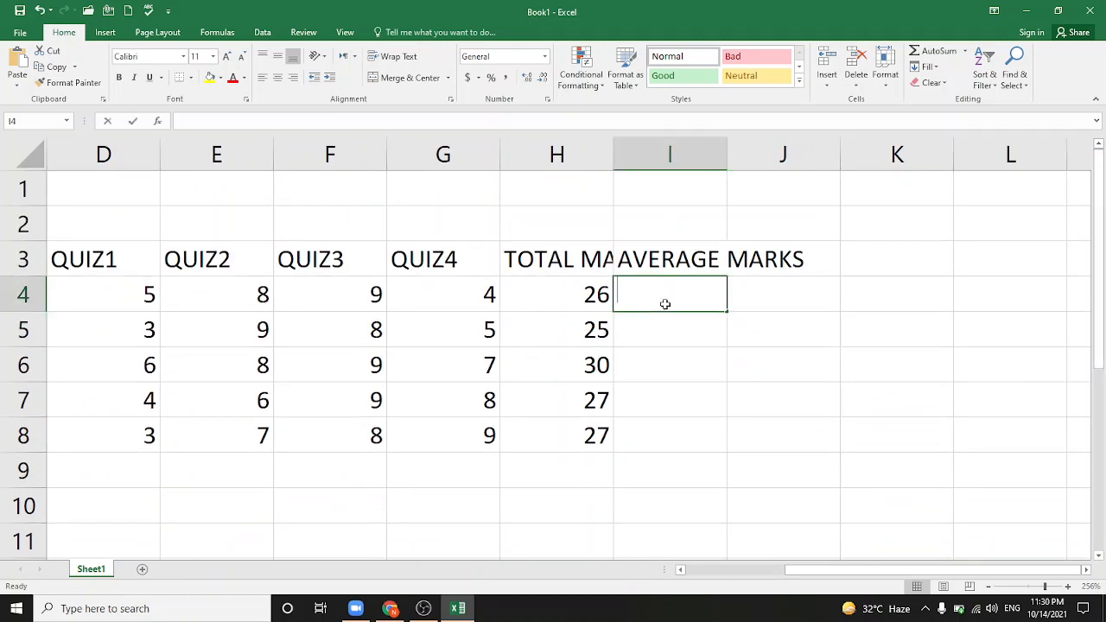
pyautogui.write('=AVE')
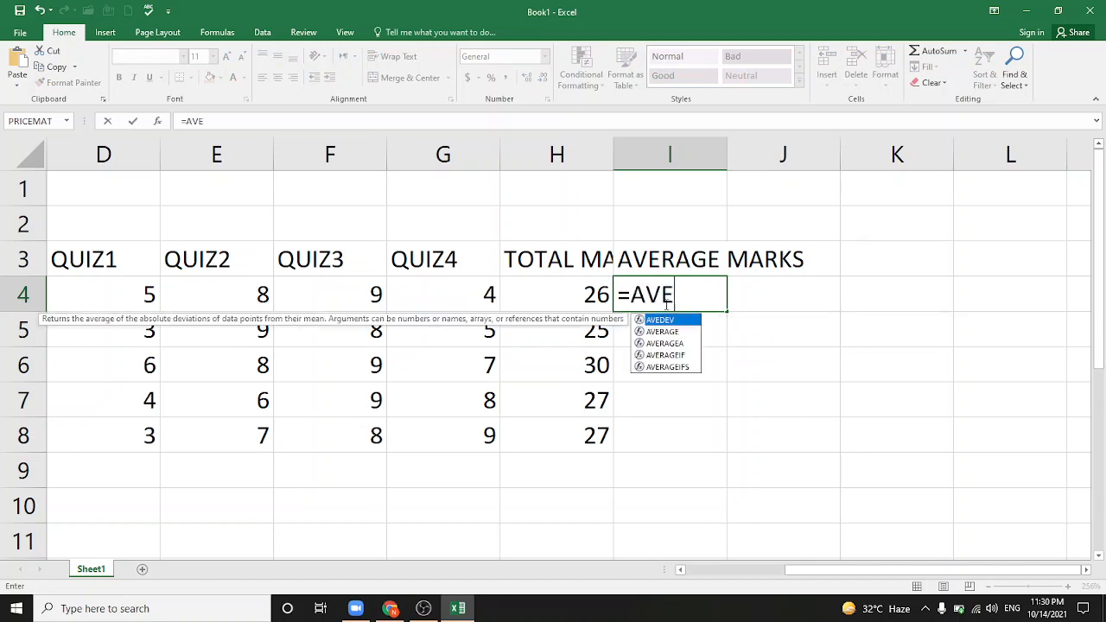
pyautogui.write('RAGE(')
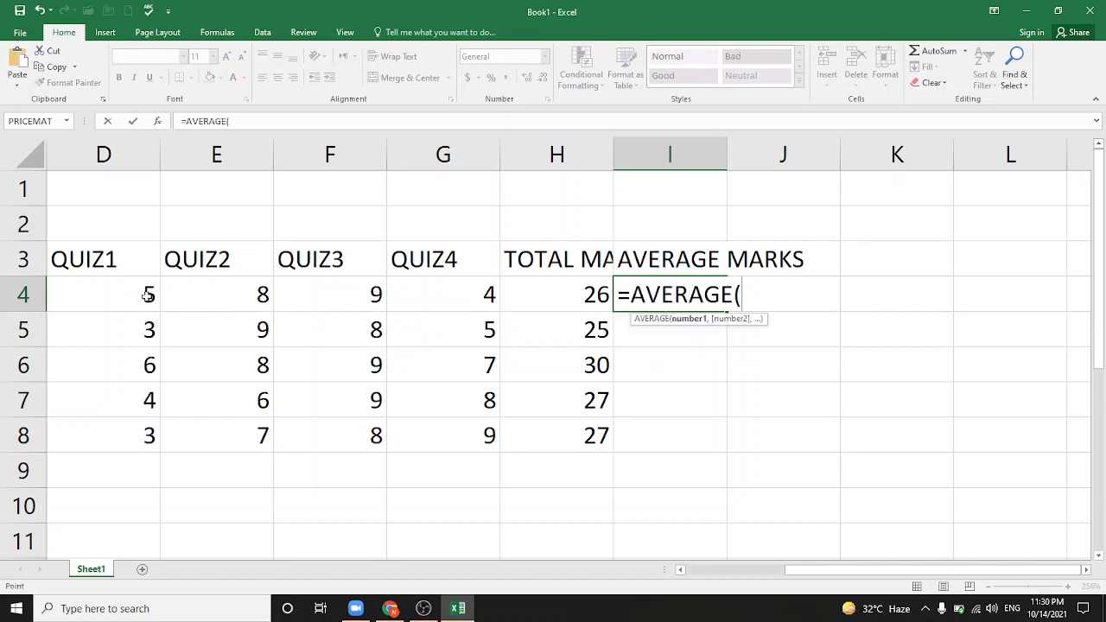
pyautogui.moveTo(147, 297); pyautogui.dragTo(423, 300)
pyautogui.write(')')
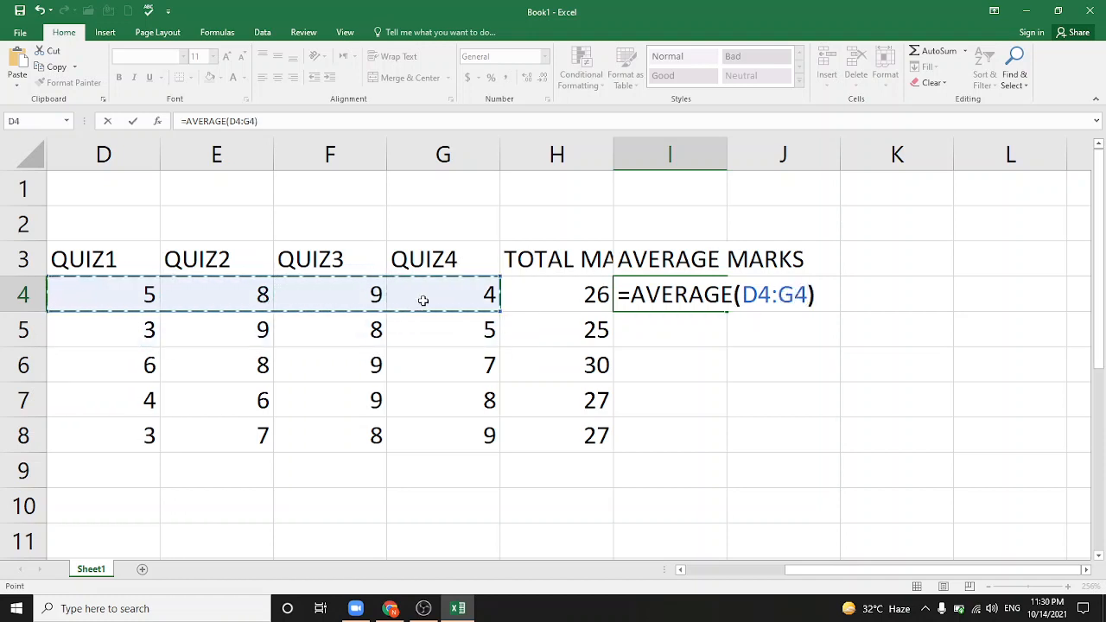
pyautogui.press('Return')
pyautogui.click(694, 287)
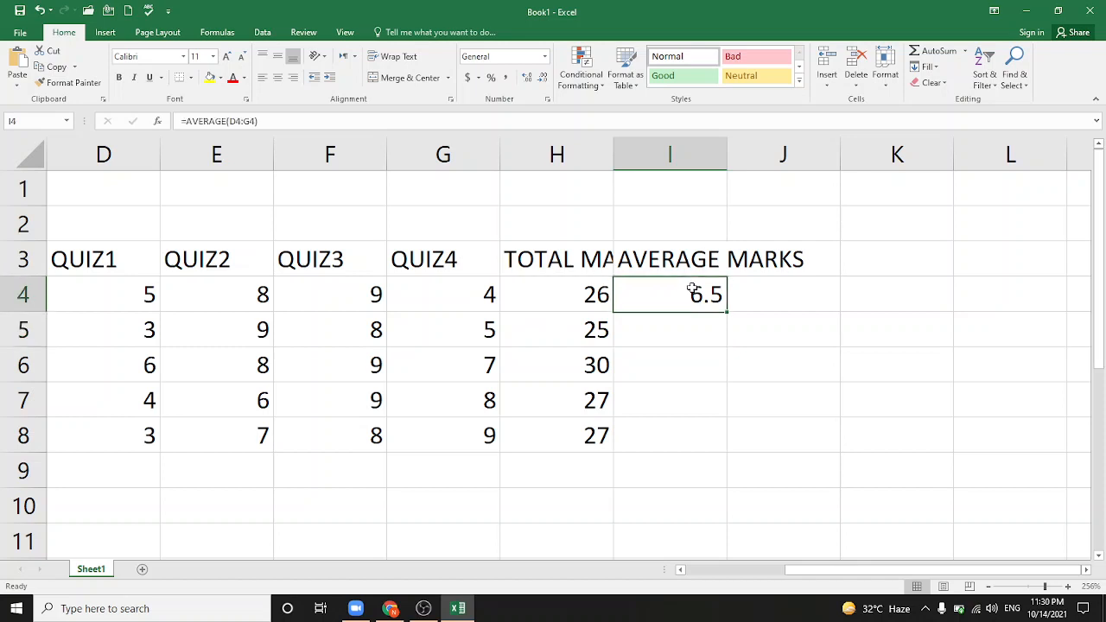
pyautogui.moveTo(729, 311); pyautogui.dragTo(713, 439)
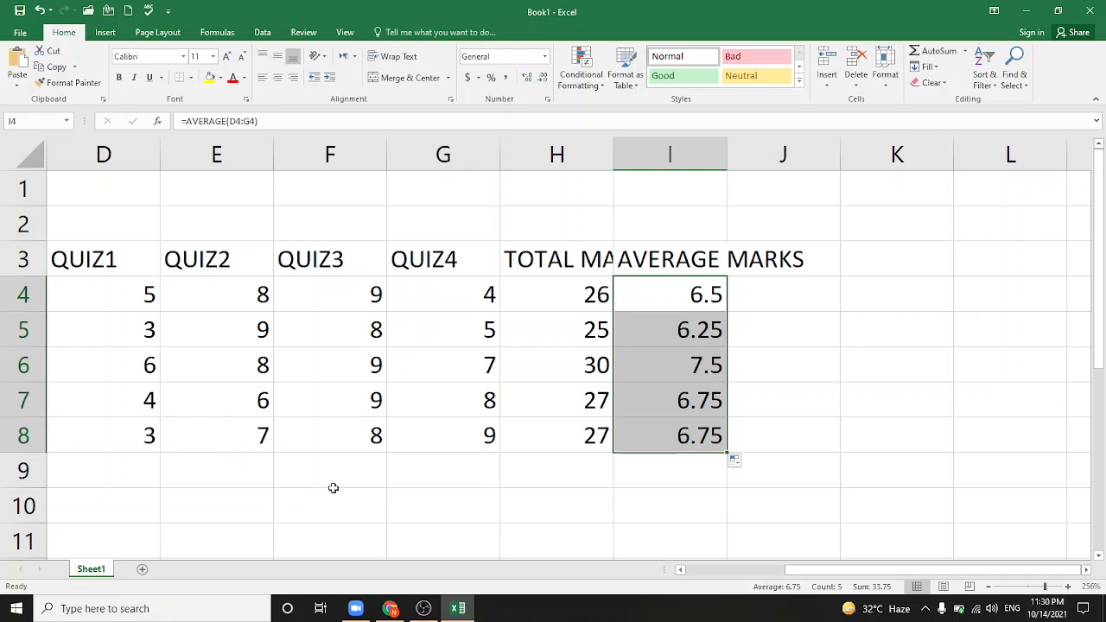
# Check the first student's average by dividing 26 by 4 in the Windows Calculator, and close the Calculator
pyautogui.click(221, 610)
pyautogui.write('cal')
pyautogui.press('Return')
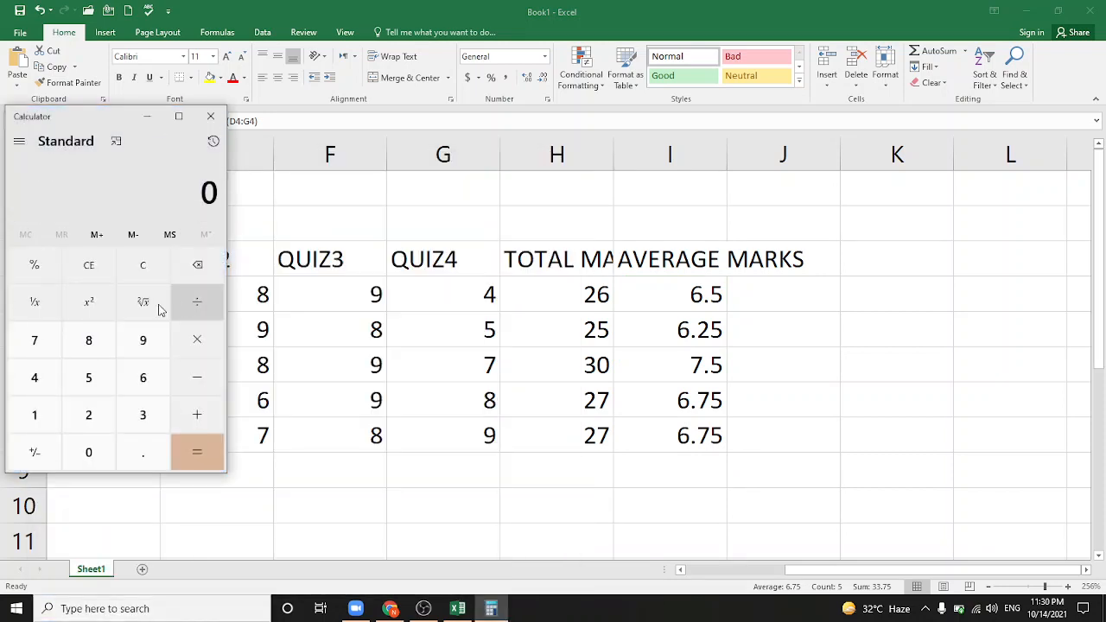
pyautogui.click(82, 416)
pyautogui.click(131, 387)
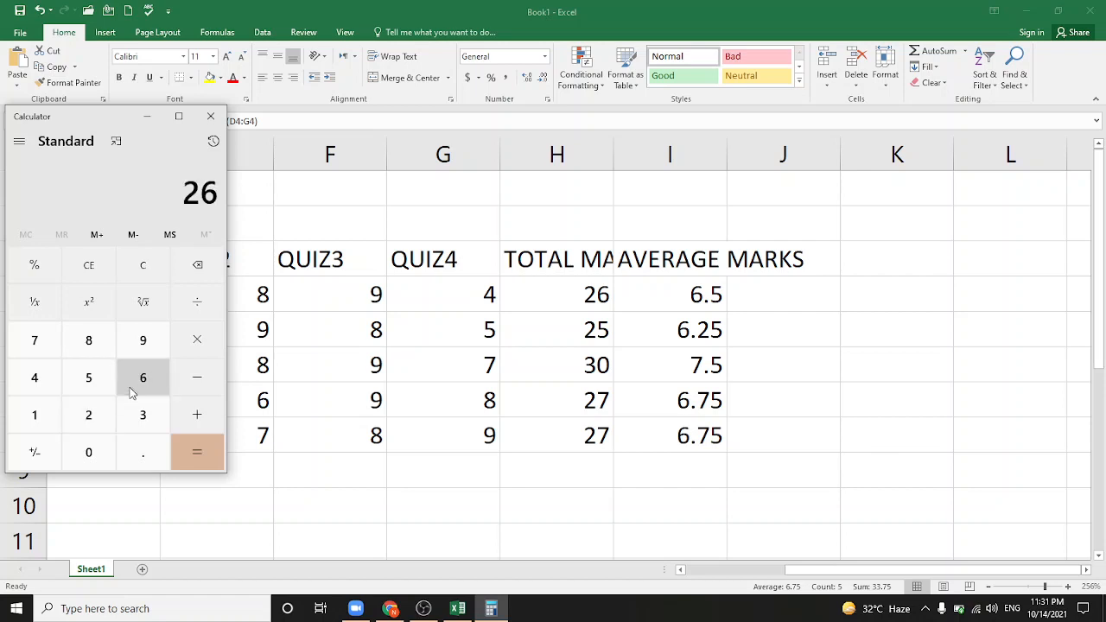
pyautogui.click(189, 319)
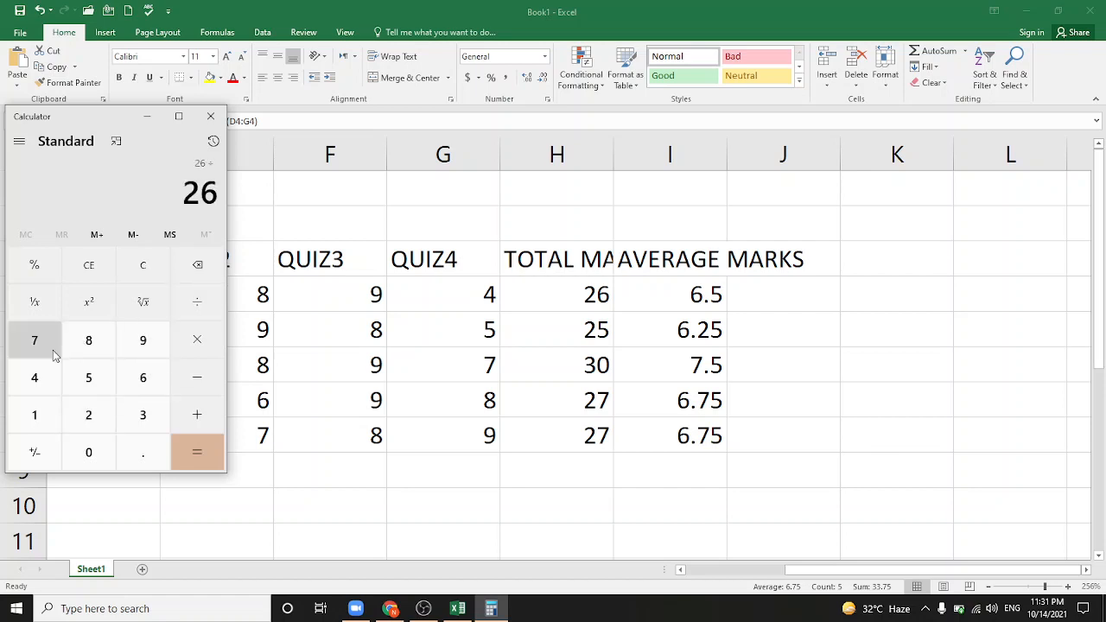
pyautogui.click(44, 380)
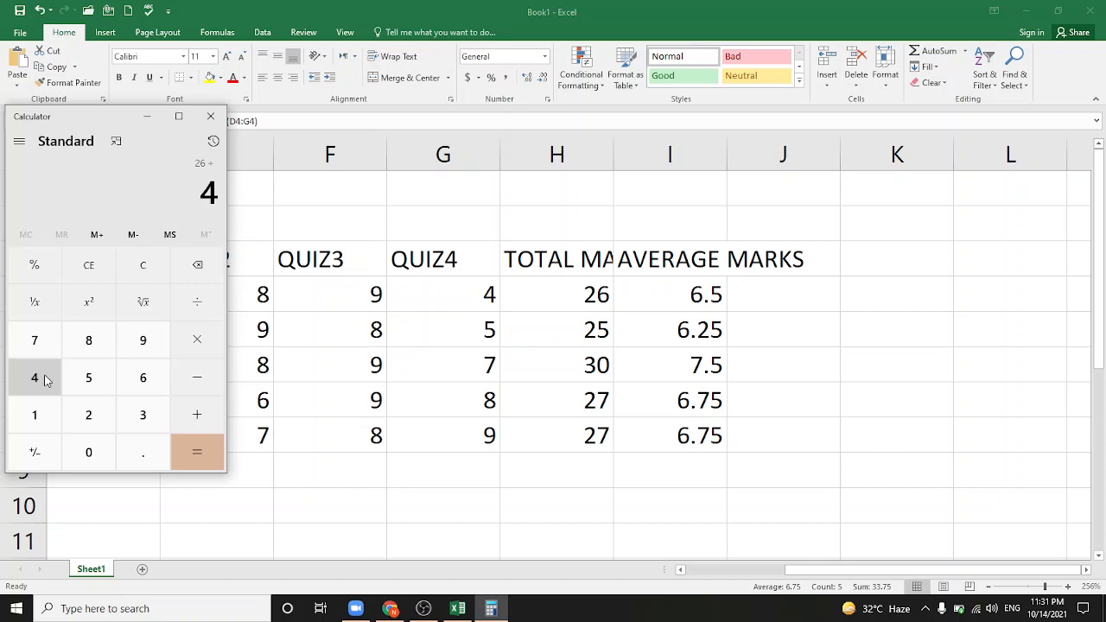
pyautogui.click(184, 462)
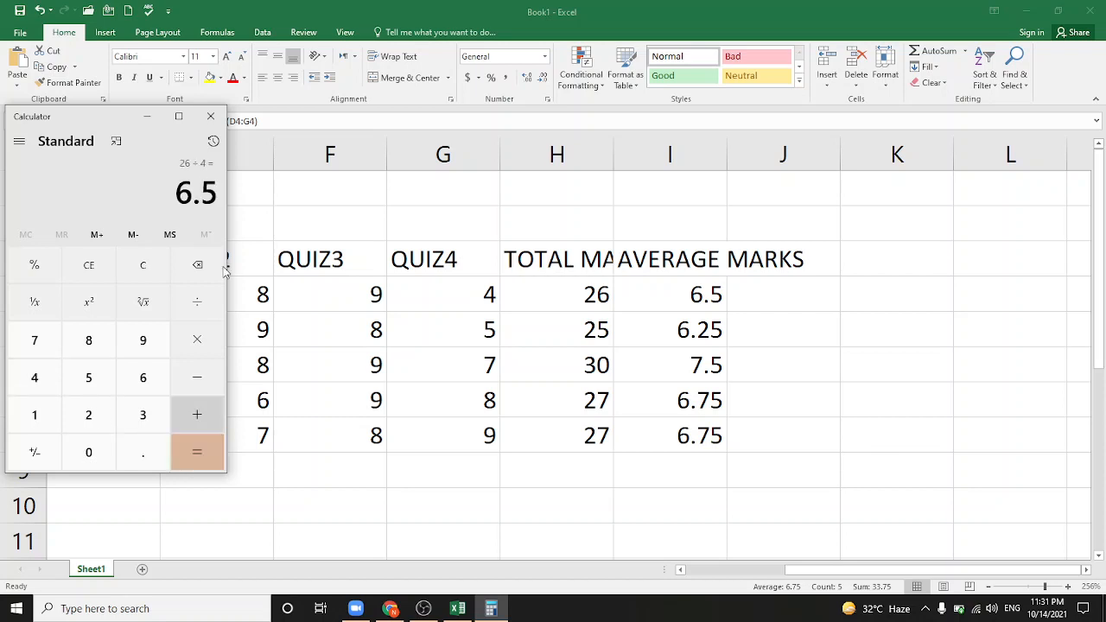
pyautogui.click(210, 116)
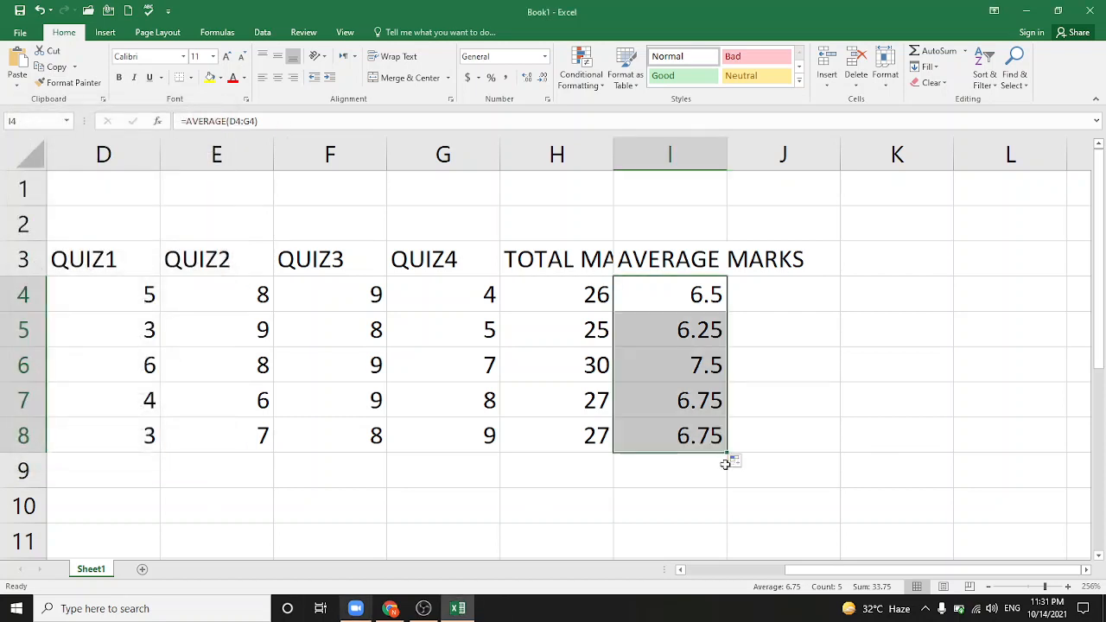
# Add a note below the table with AVERAGE in B10 and DO NOT COUNT NON NUMERIC in C10
pyautogui.click(782, 531)
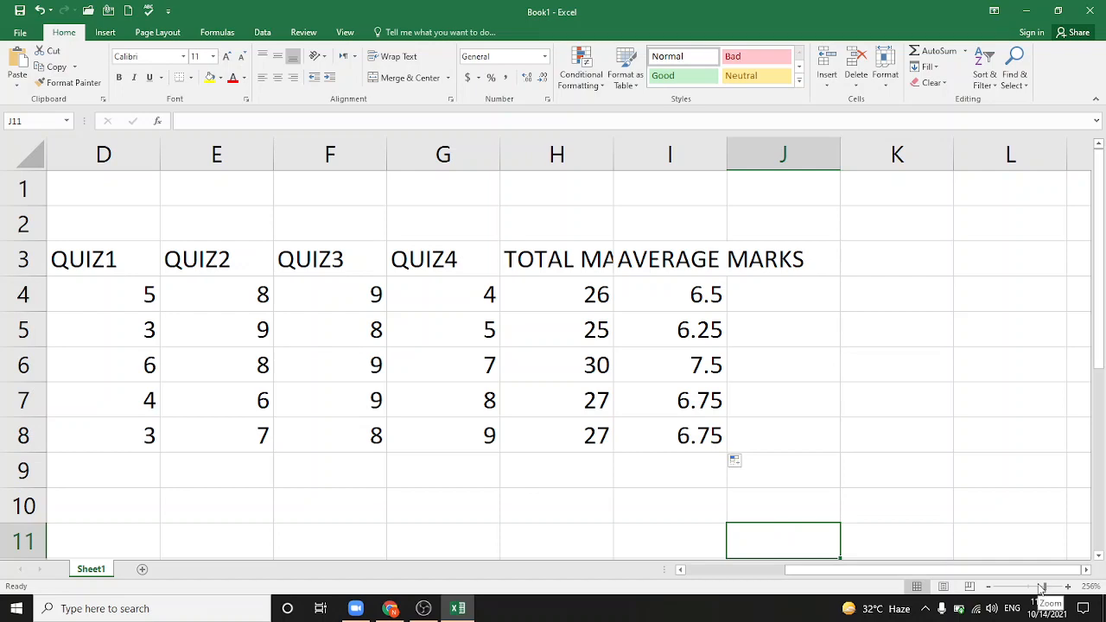
pyautogui.moveTo(1041, 587); pyautogui.dragTo(1038, 587)
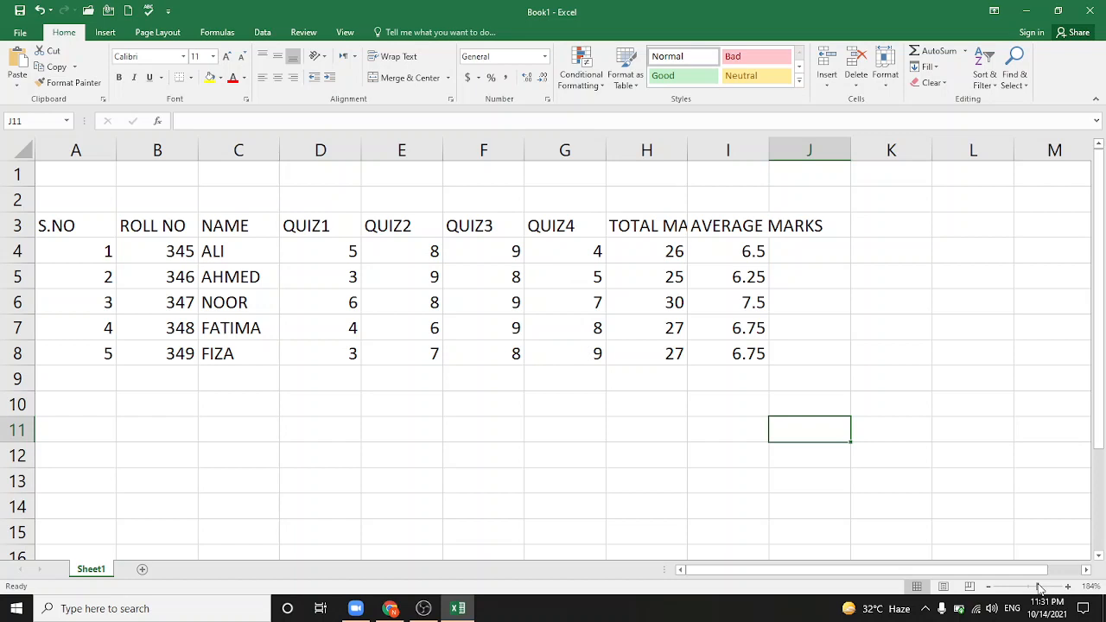
pyautogui.click(141, 404)
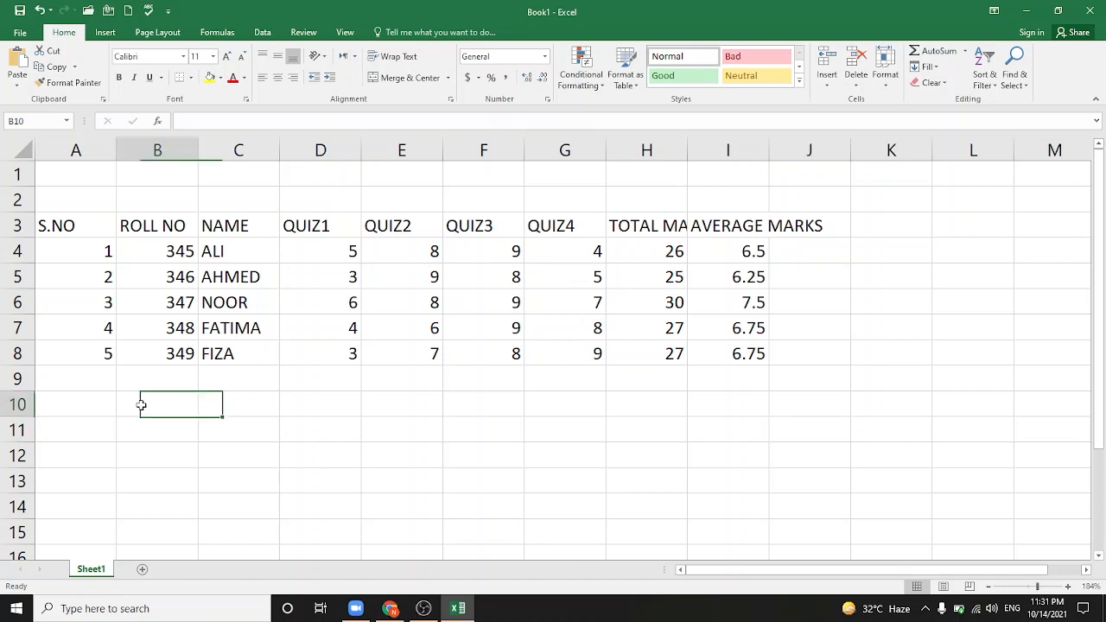
pyautogui.write('AVERA')
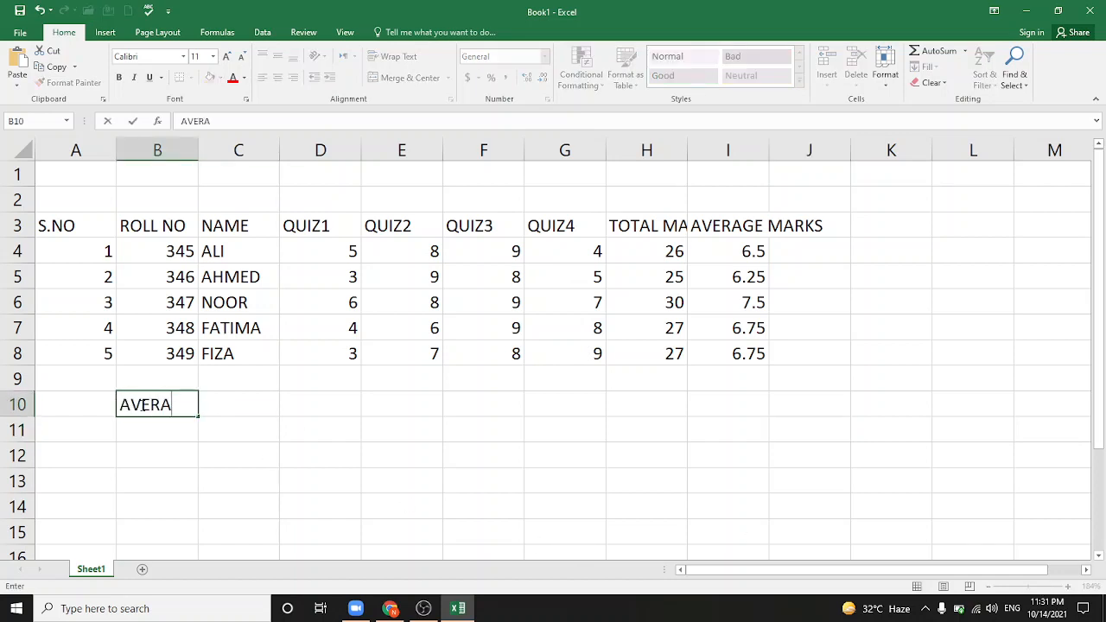
pyautogui.write('GE')
pyautogui.press('Tab')
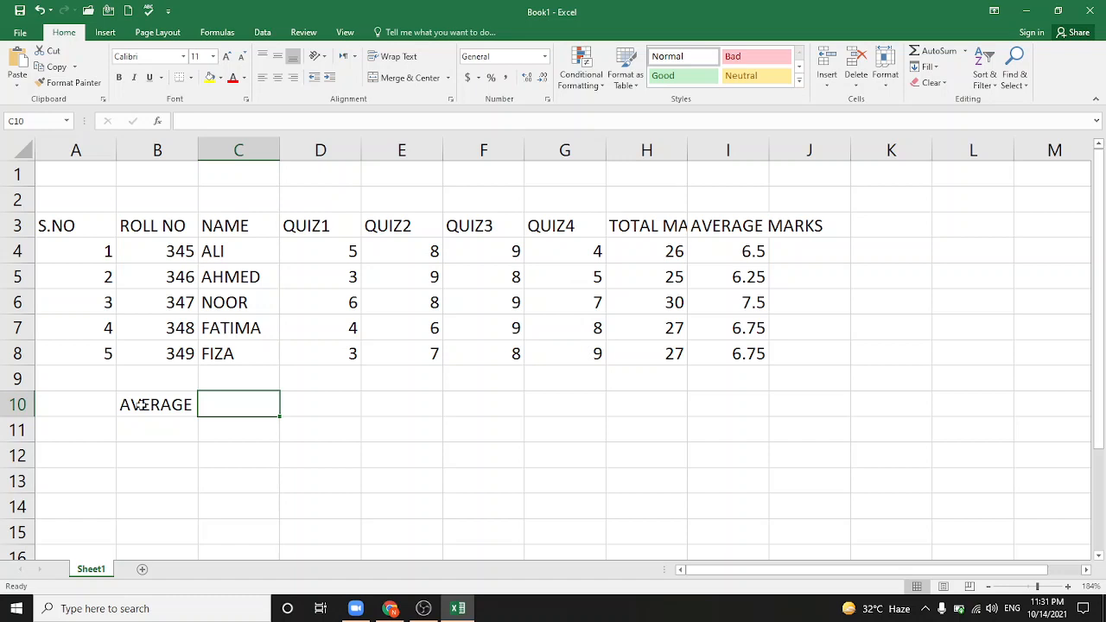
pyautogui.write('DONT')
pyautogui.press('BackSpace')
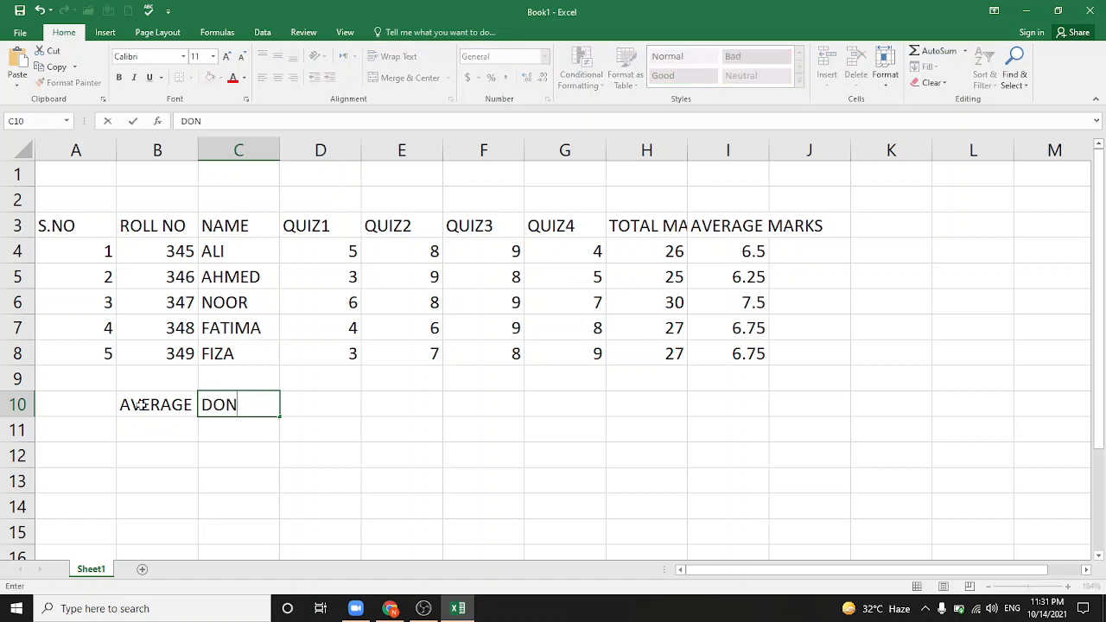
pyautogui.press('BackSpace')
pyautogui.write('NOT COUNT ')
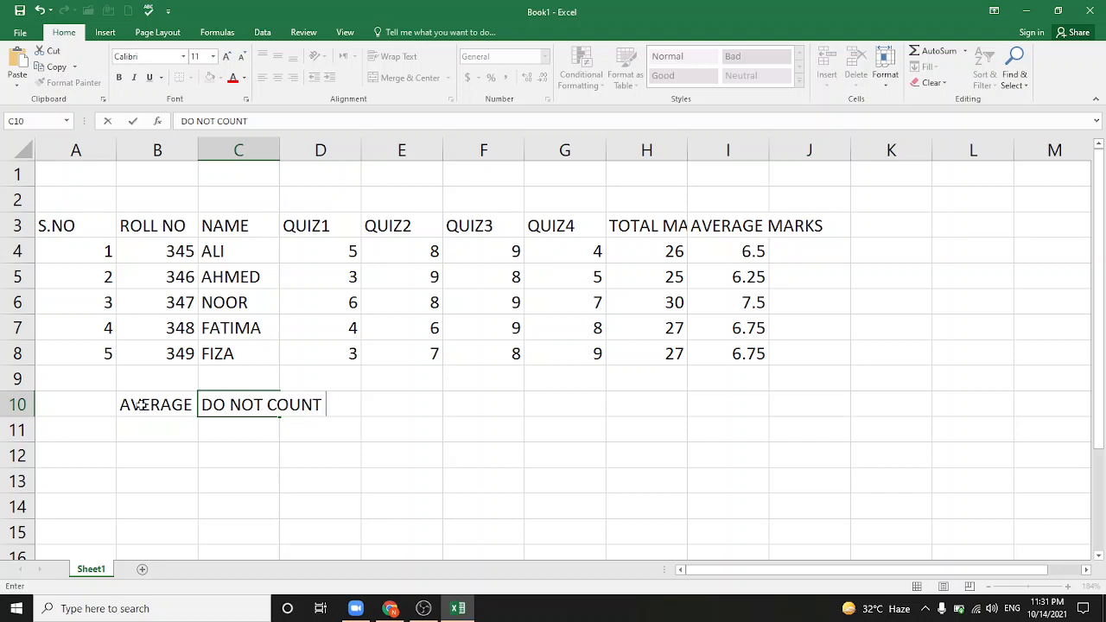
pyautogui.write('NON NUMERIC')
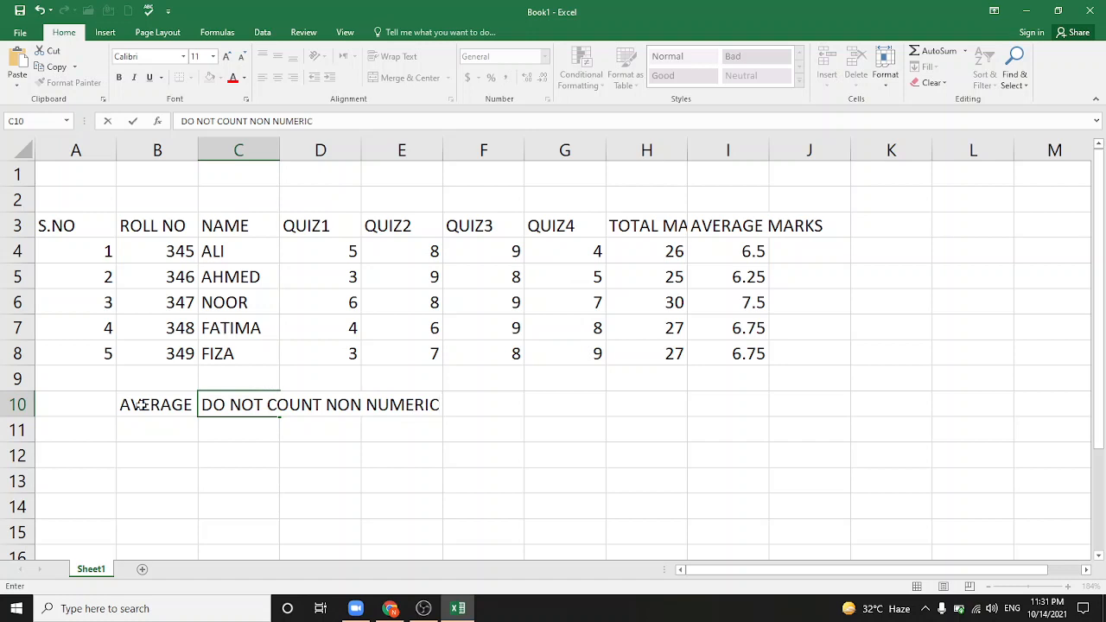
pyautogui.press('Return')
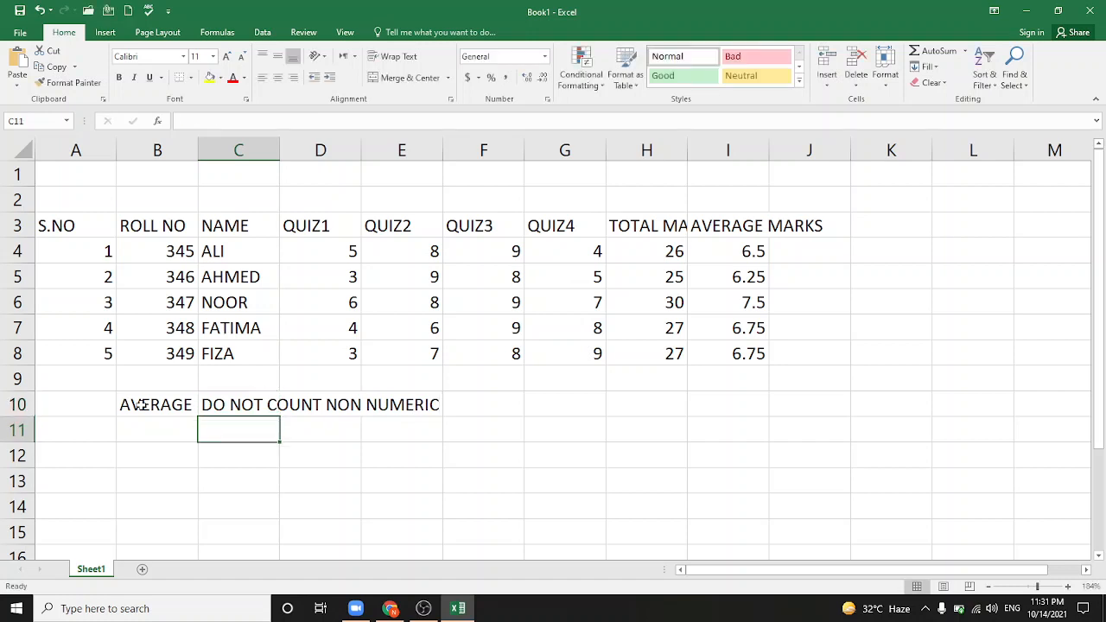
# Add a second note with AVERAGEA in B11 and COUNT NON NUMEREIC in C11
pyautogui.press('Left')
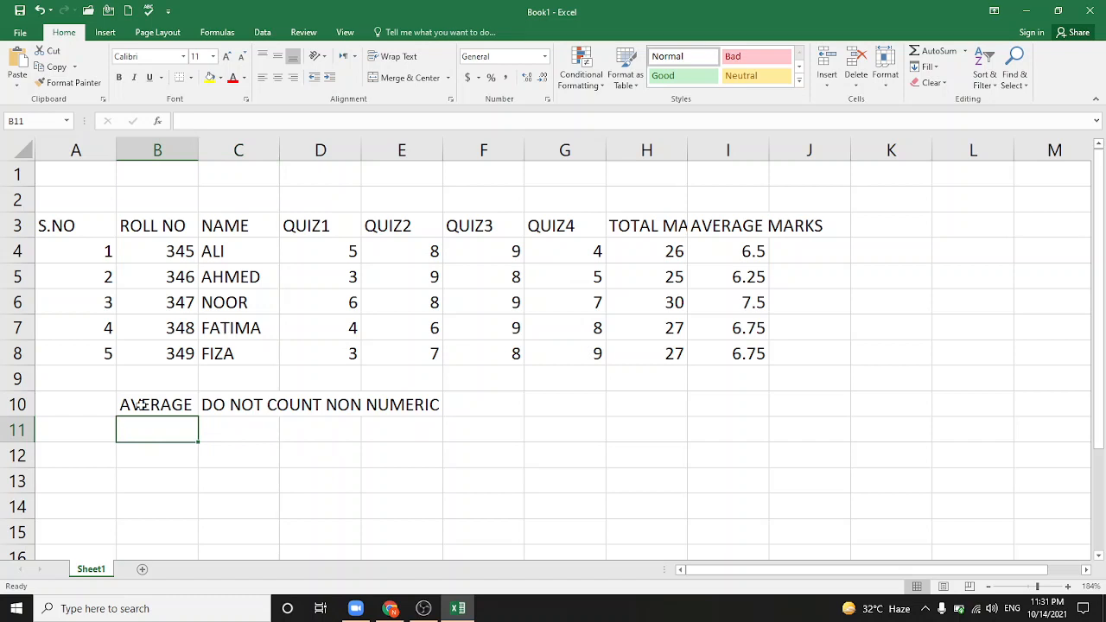
pyautogui.write('AVERAGE')
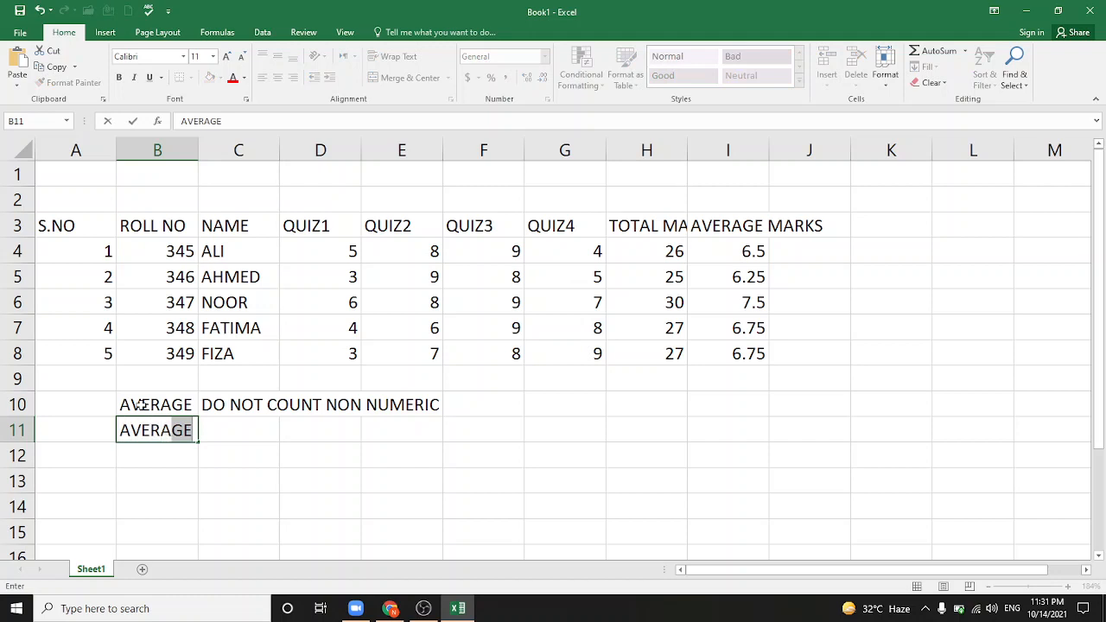
pyautogui.write('A')
pyautogui.press('Tab')
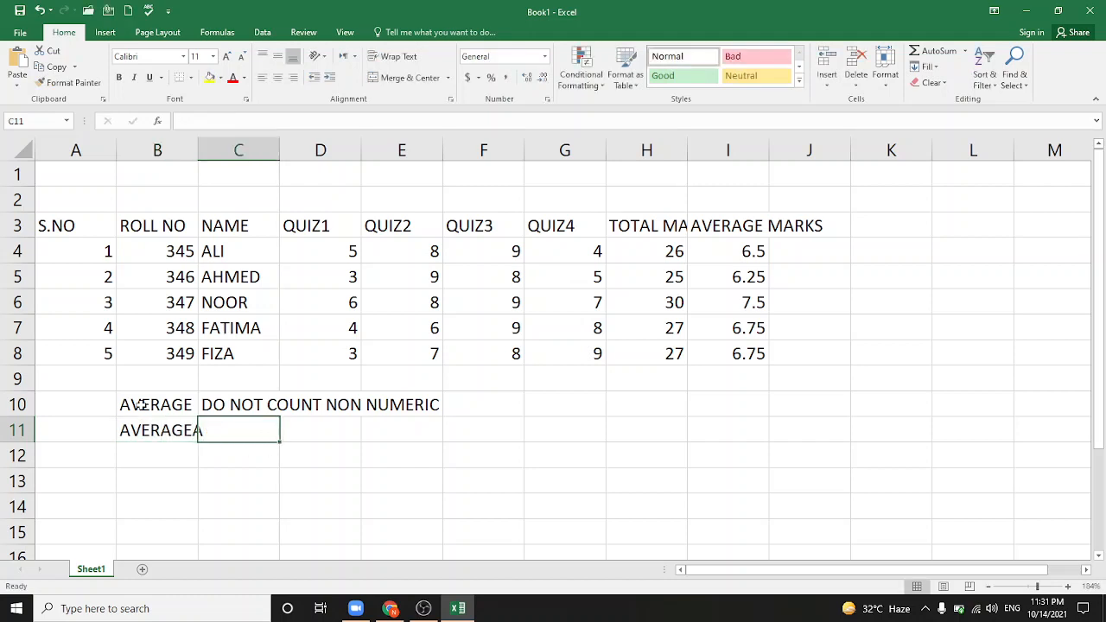
pyautogui.write('COUNT ')
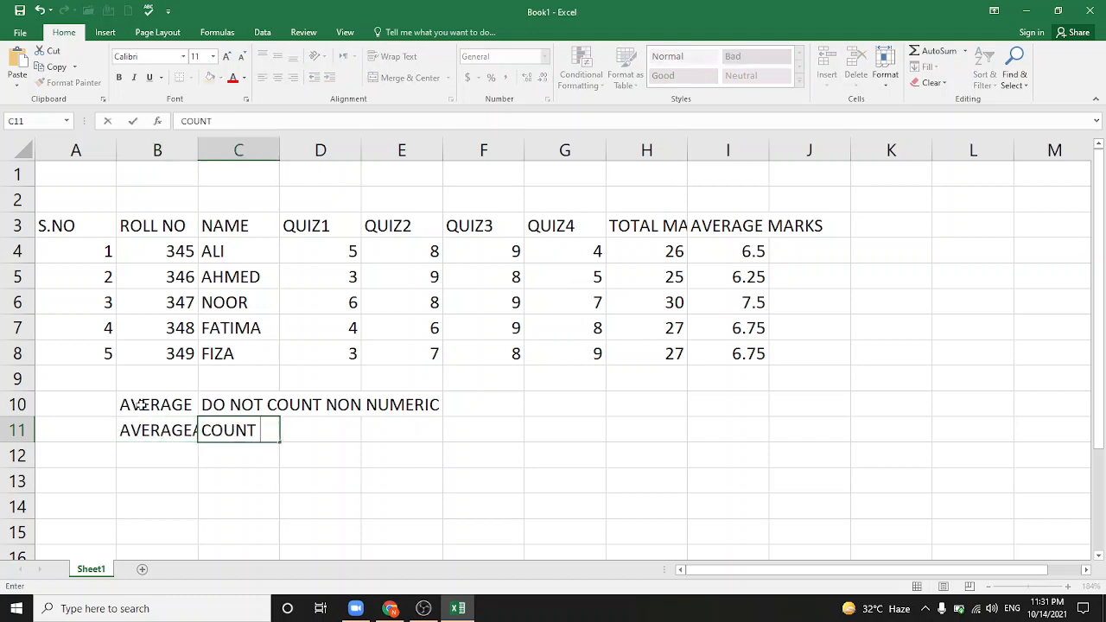
pyautogui.write('NON NUMEREIC')
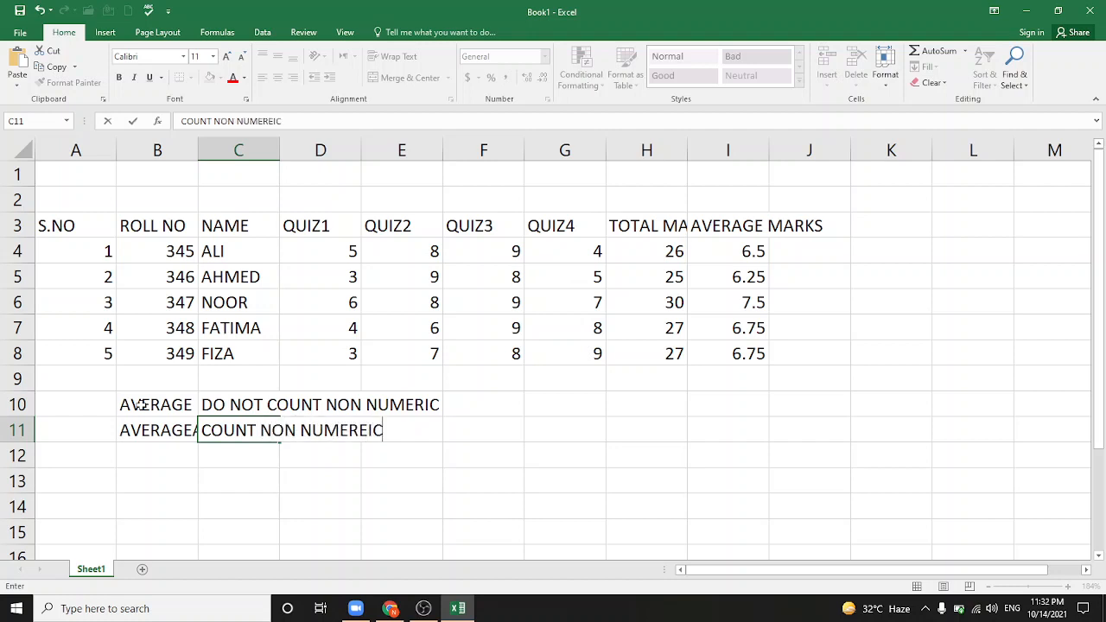
pyautogui.press('Tab')
pyautogui.press('Down')
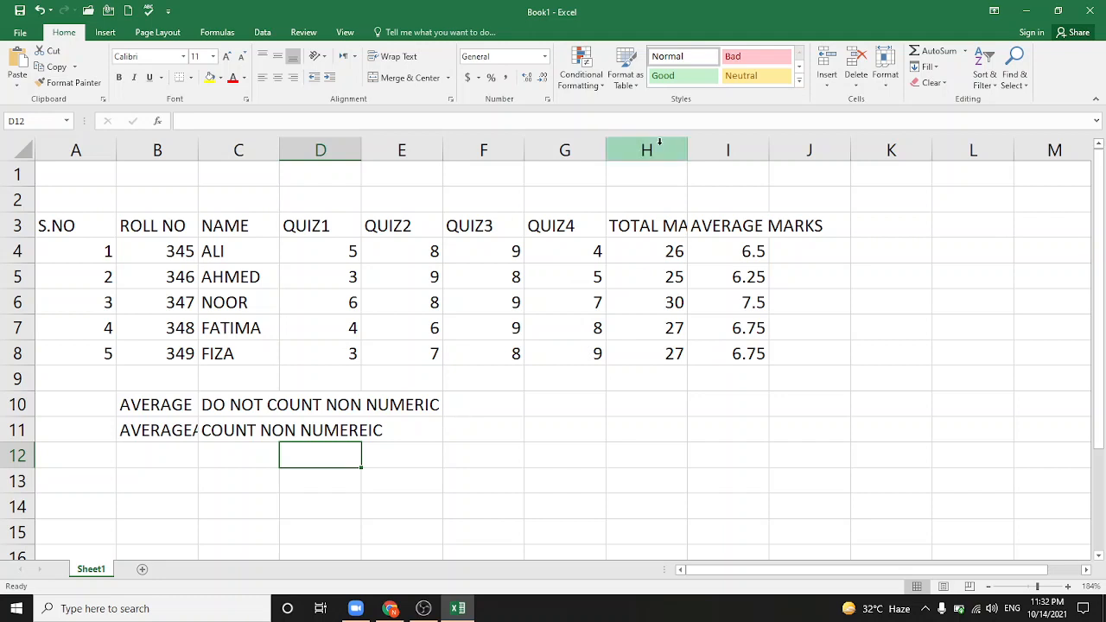
pyautogui.click(493, 405)
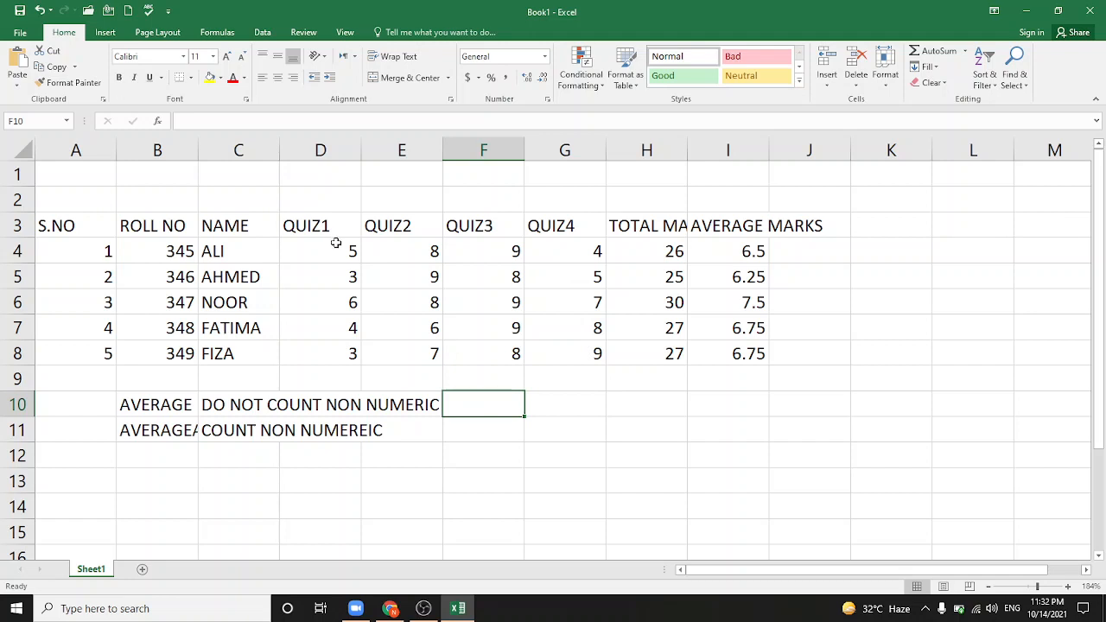
# Copy the first student's record A4:G4 and paste it into rows 13 and 15, starting in column A
pyautogui.moveTo(82, 252); pyautogui.dragTo(569, 250)
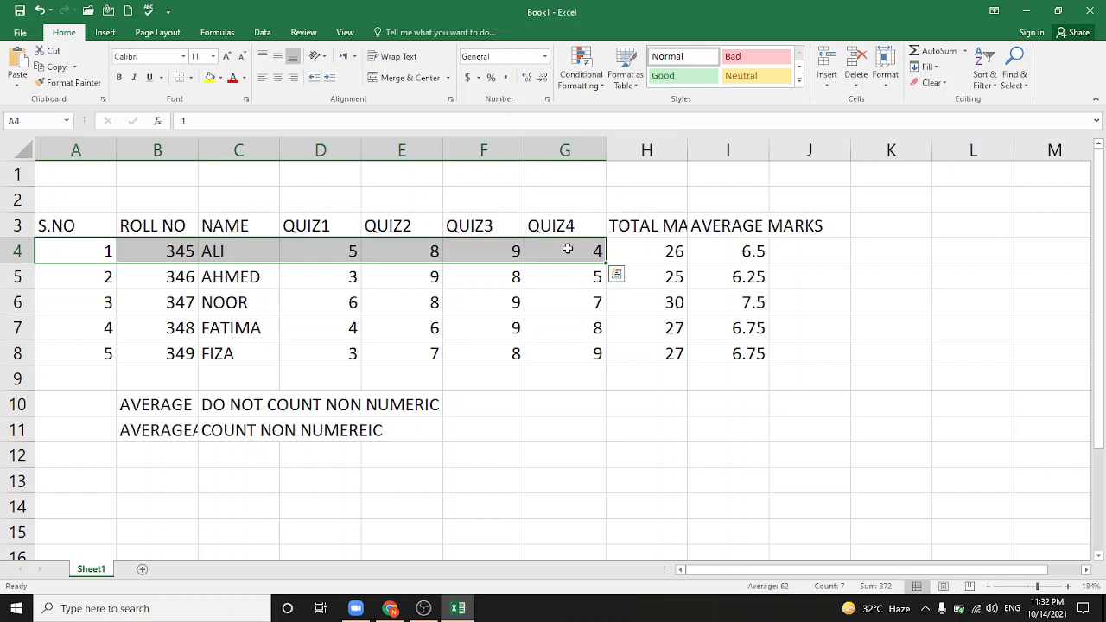
pyautogui.hotkey('ctrl', 'c')
pyautogui.press('Down')
pyautogui.press('Down')
pyautogui.press('Down')
pyautogui.press('Down')
pyautogui.press('Down')
pyautogui.press('Down')
pyautogui.press('Down')
pyautogui.press('Down')
pyautogui.press('Down')
pyautogui.press('Down')
pyautogui.press('Down')
pyautogui.press('Down')
pyautogui.press('Down')
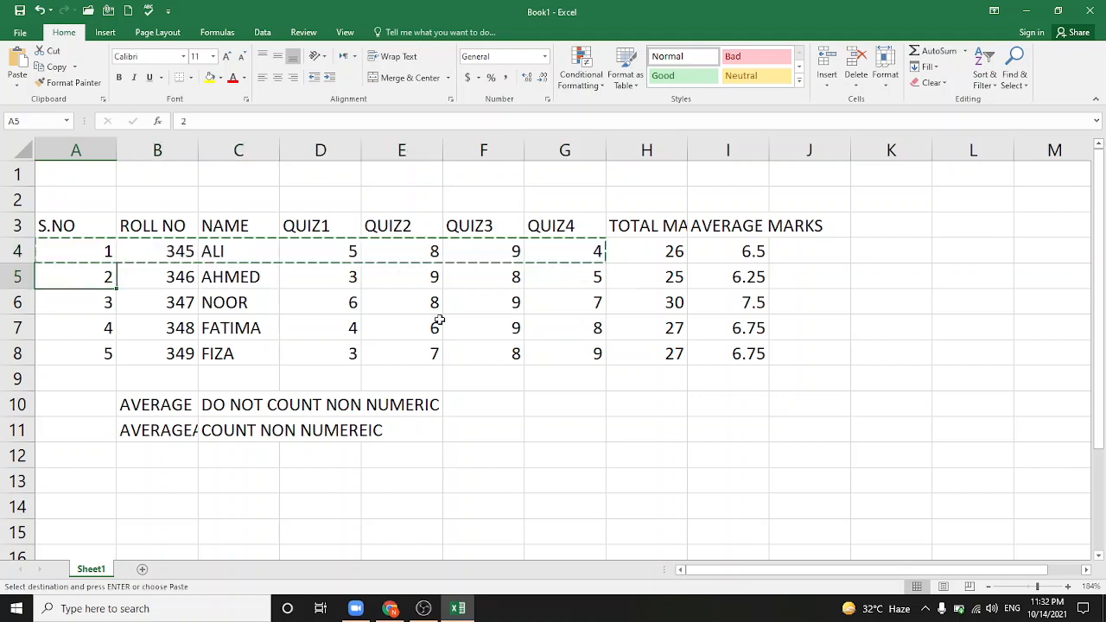
pyautogui.press('Up')
pyautogui.press('Up')
pyautogui.press('Up')
pyautogui.press('Up')
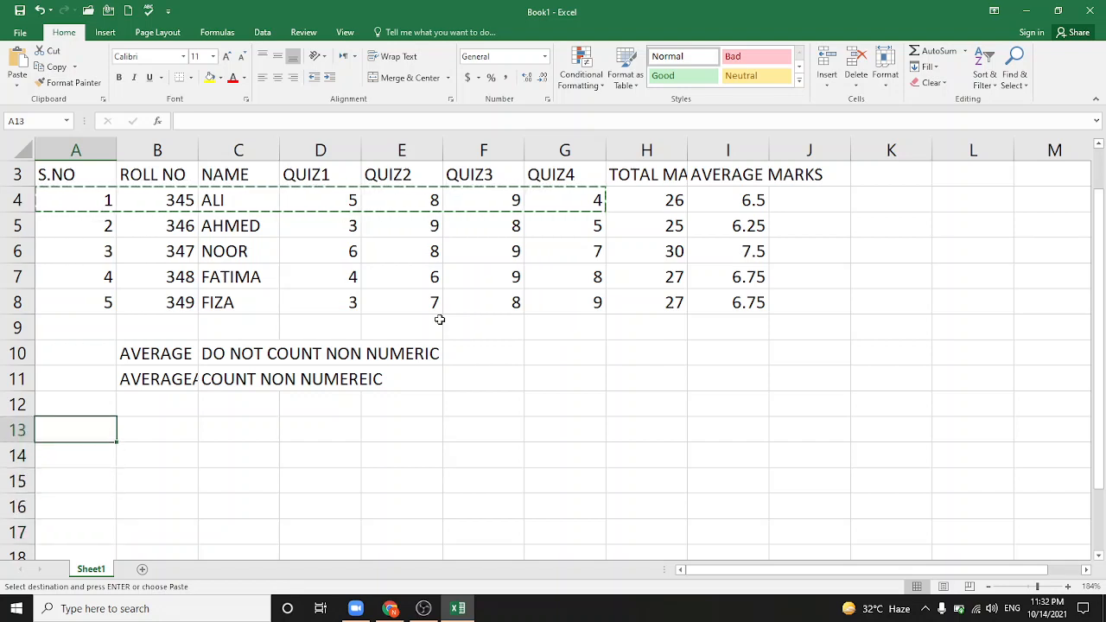
pyautogui.hotkey('ctrl', 'v')
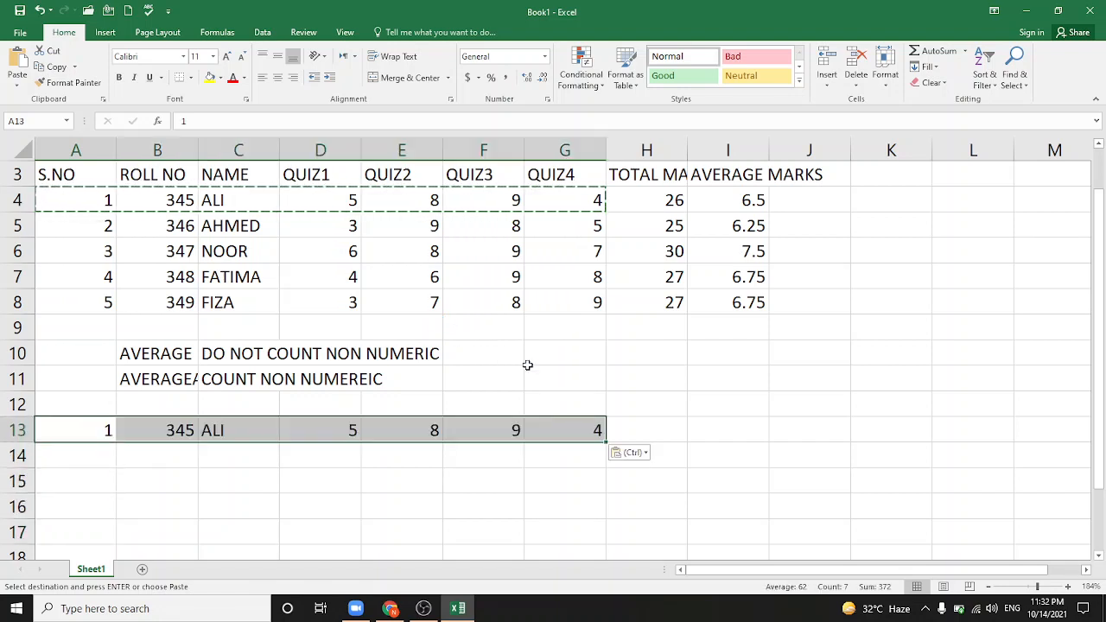
pyautogui.press('Down')
pyautogui.press('Down')
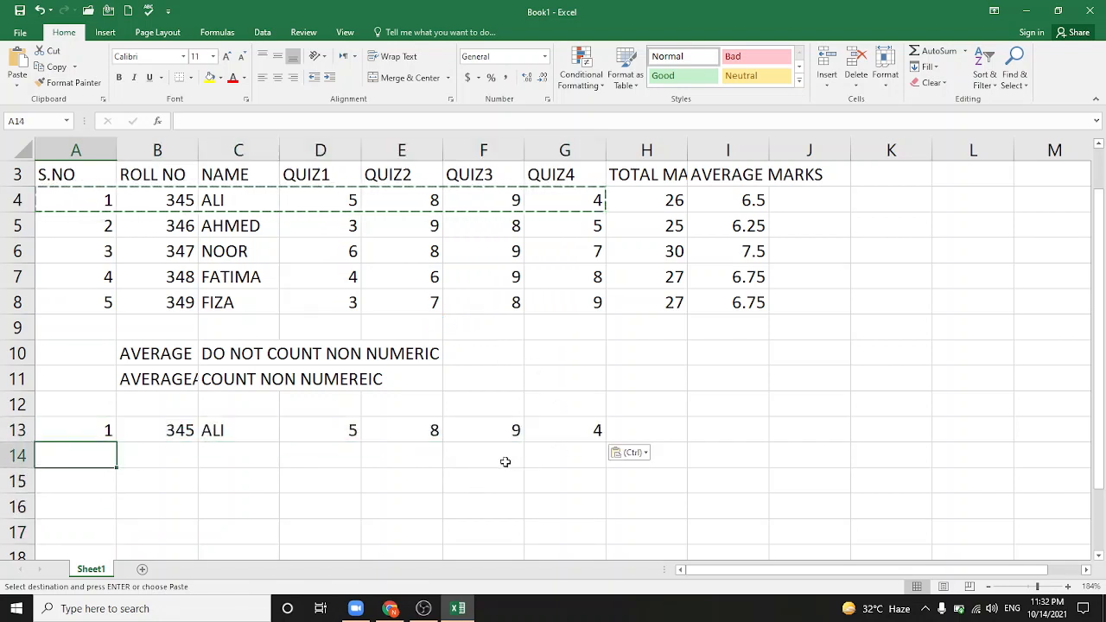
pyautogui.hotkey('ctrl', 'v')
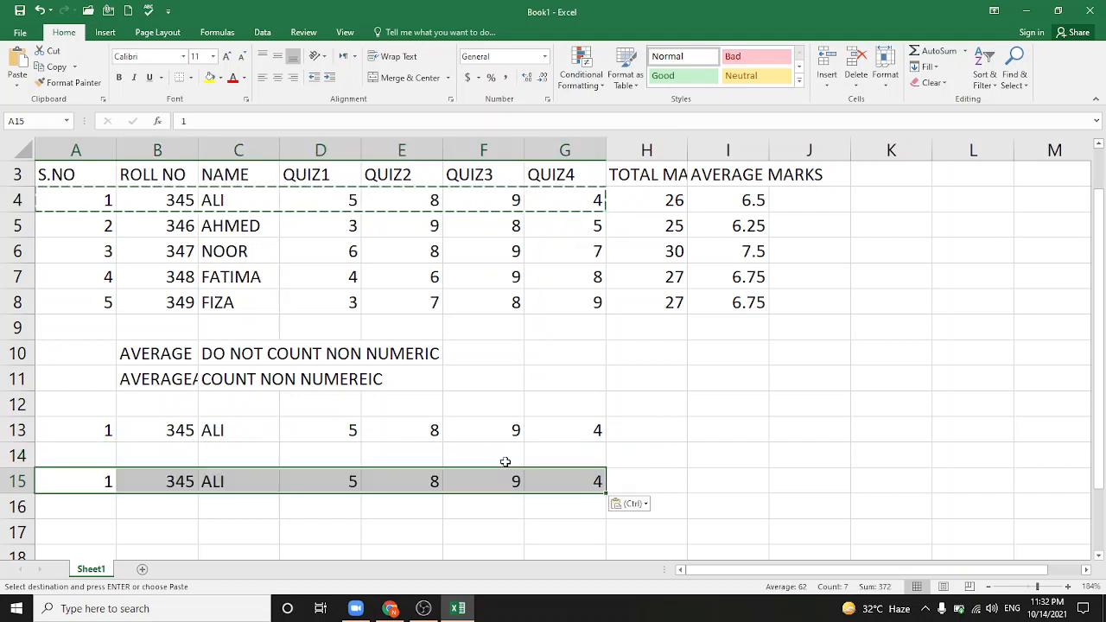
# Average the quiz marks of the row 13 copy in H13 with =AVERAGE(D13:G13)
pyautogui.click(640, 424)
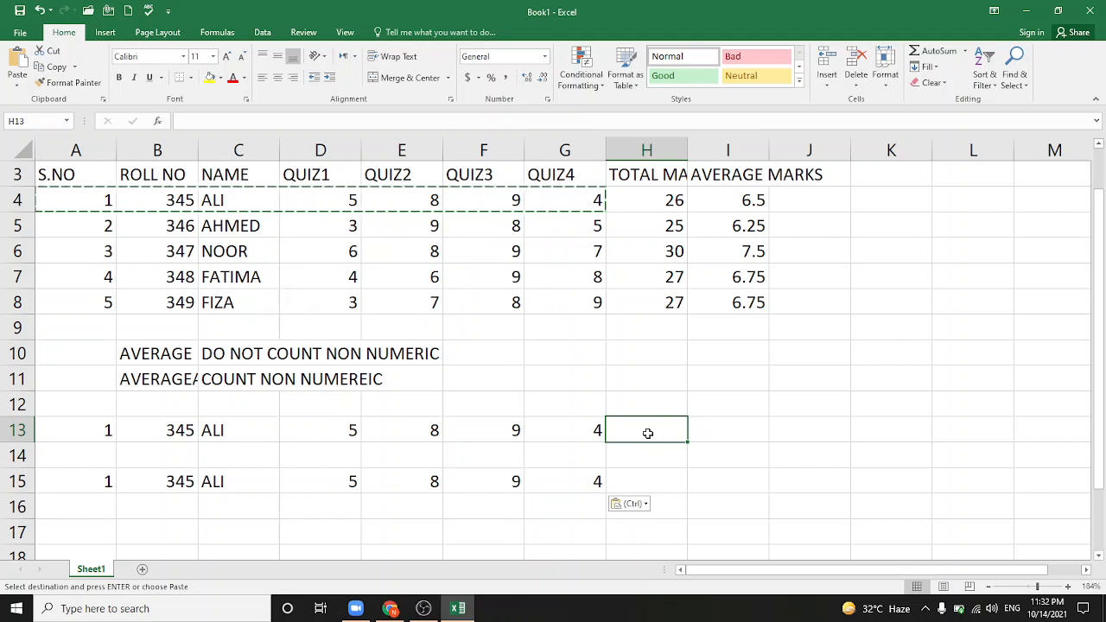
pyautogui.write('=AVERAGE')
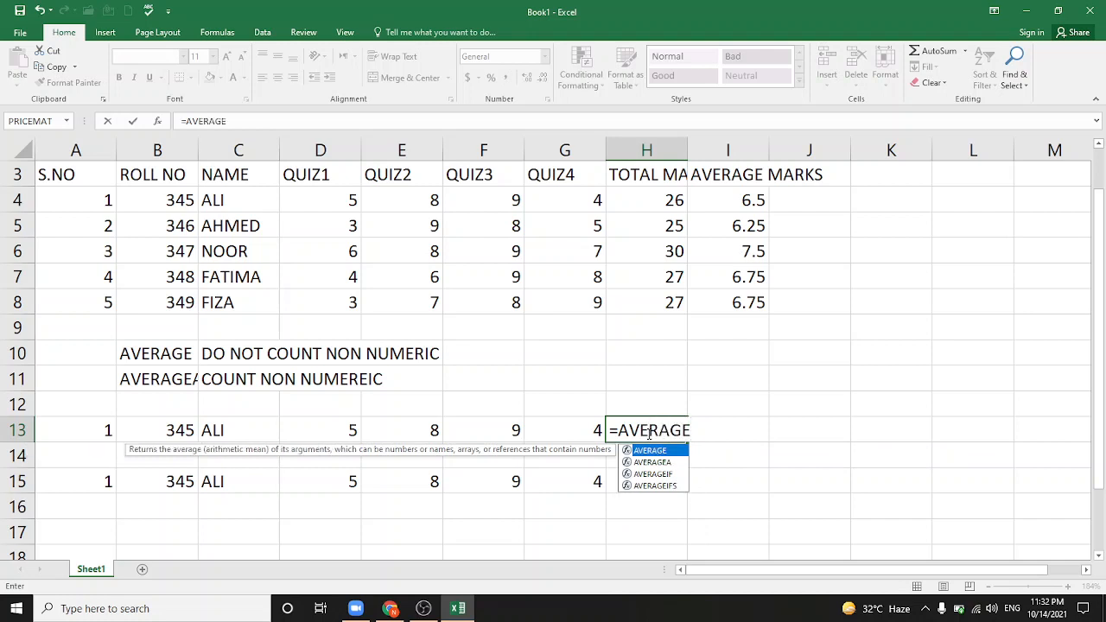
pyautogui.write('(')
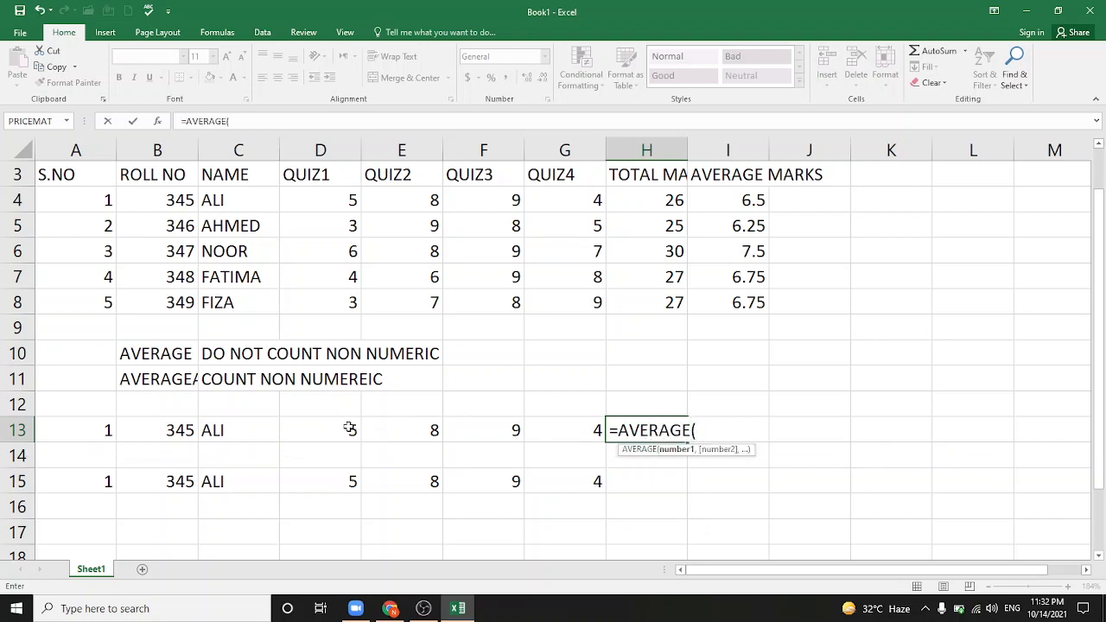
pyautogui.moveTo(348, 425); pyautogui.dragTo(541, 434)
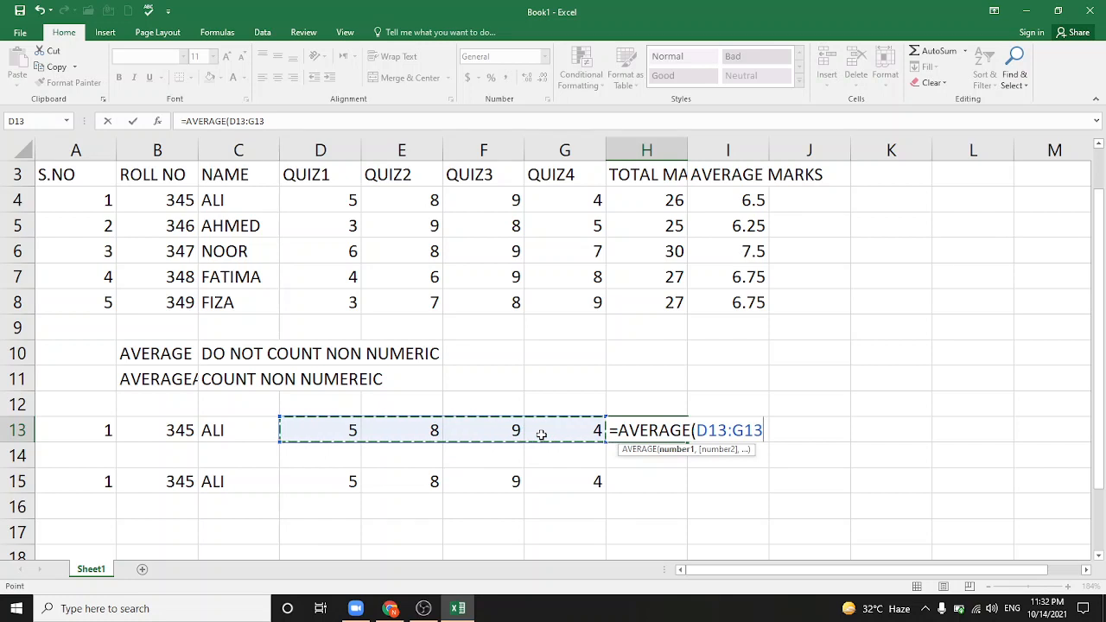
pyautogui.write(')')
pyautogui.press('Return')
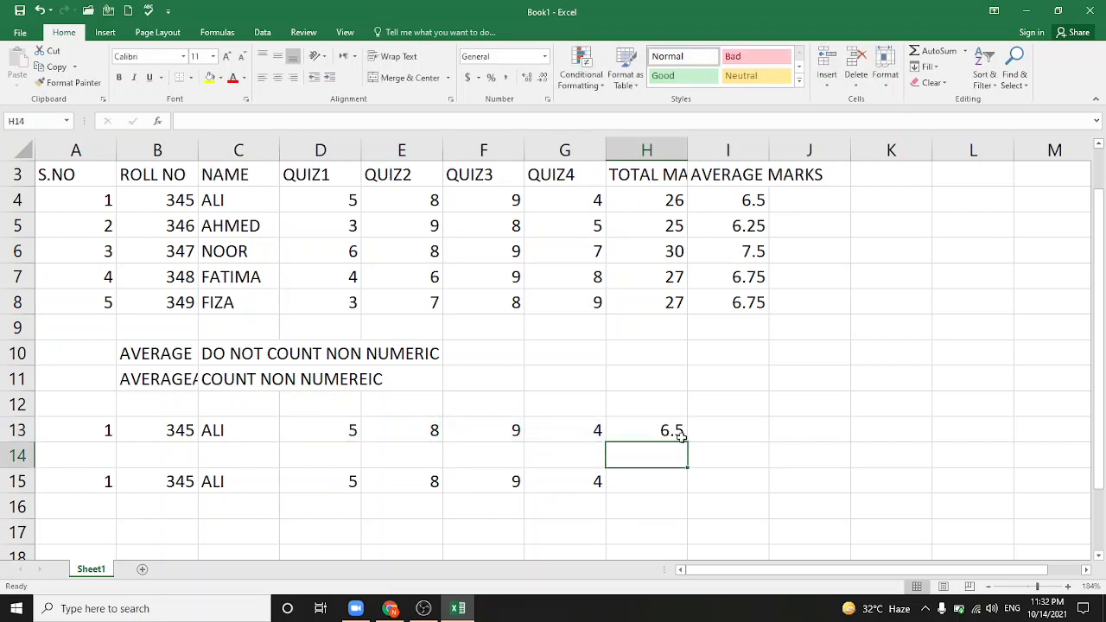
# Average the quiz marks of the row 15 copy in H15 with =AVERAGEA(D15:G15)
pyautogui.click(654, 485)
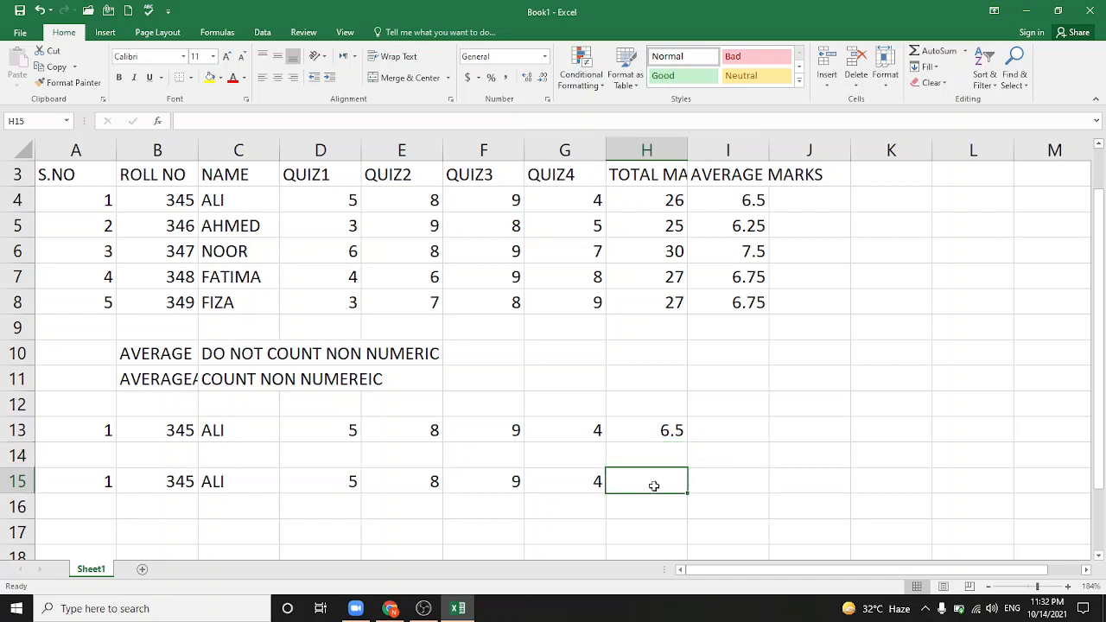
pyautogui.write('=AVERA')
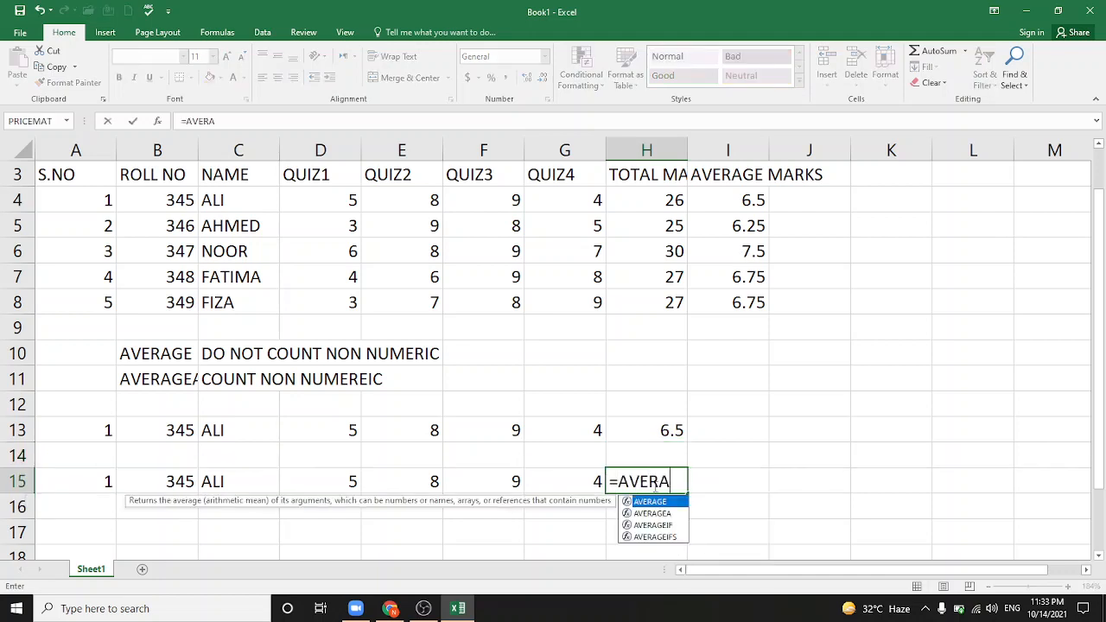
pyautogui.write('GEA(')
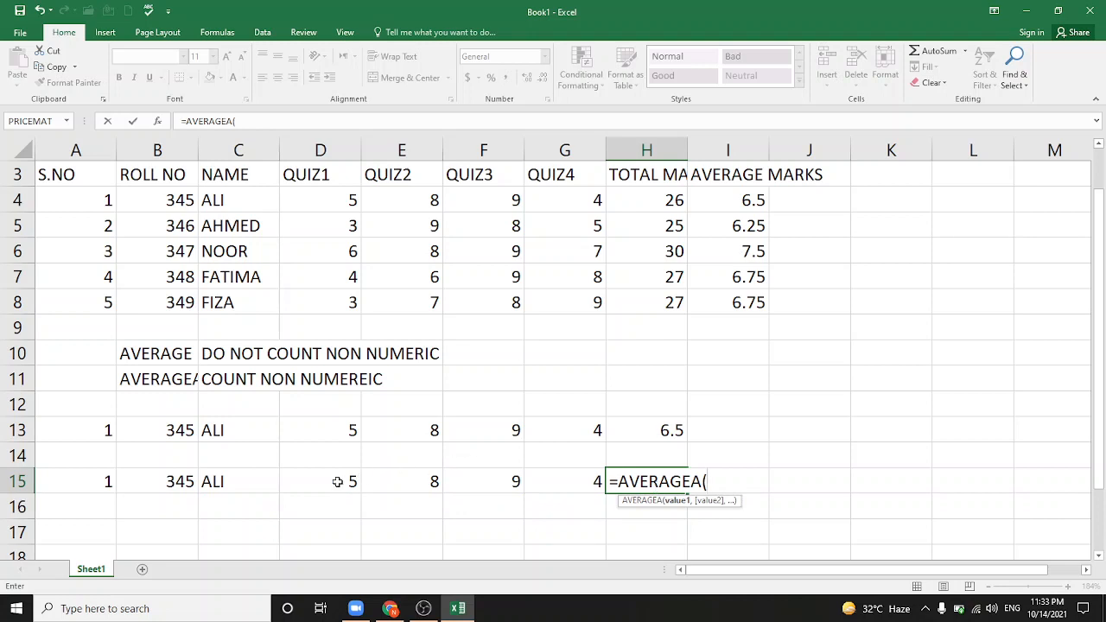
pyautogui.moveTo(338, 484); pyautogui.dragTo(540, 490)
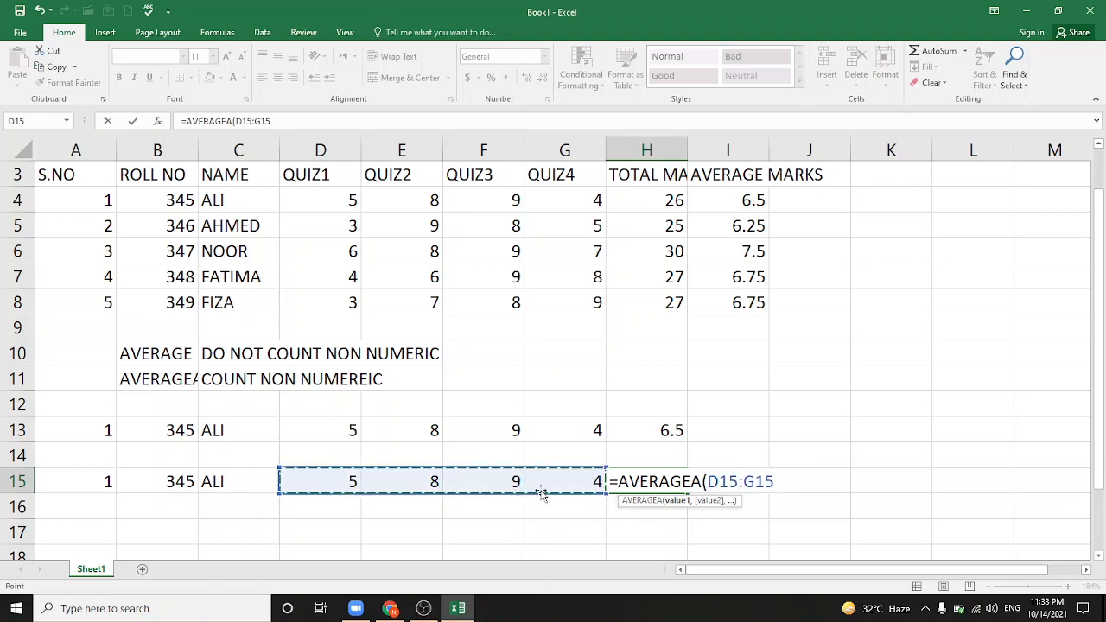
pyautogui.write(')')
pyautogui.press('Return')
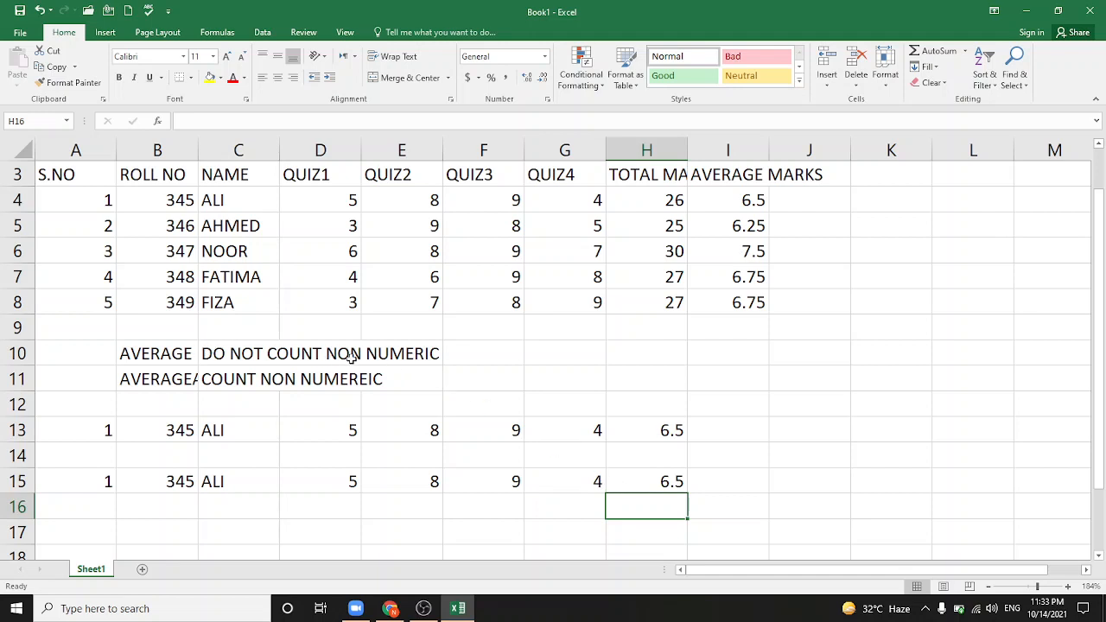
# Replace the QUIZ3 marks in F13 and F15 with the letter A
pyautogui.click(508, 429)
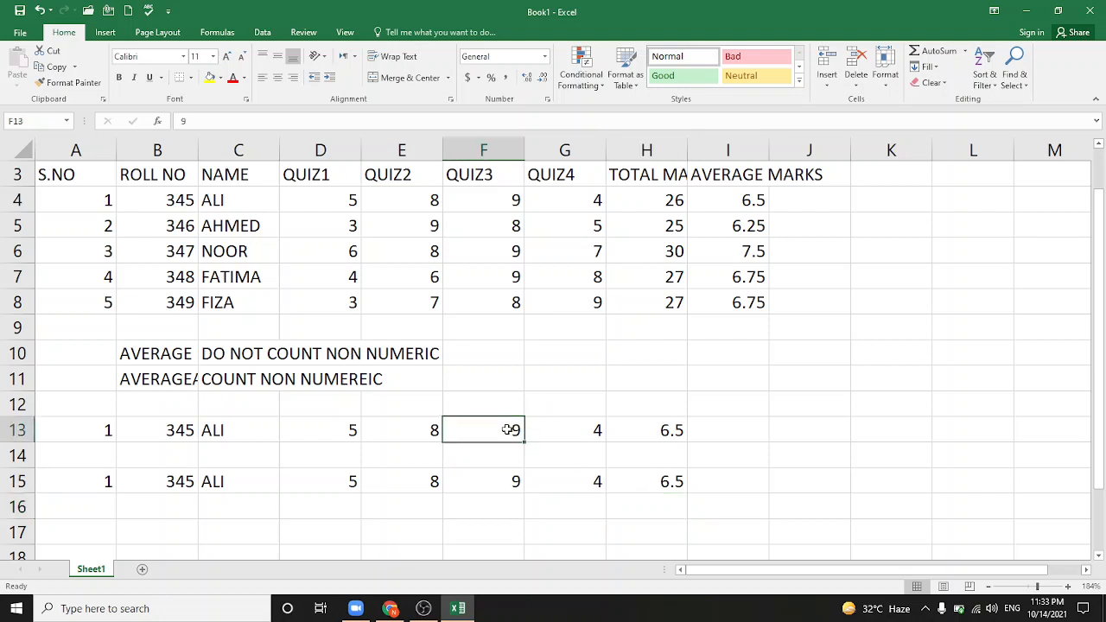
pyautogui.write('A')
pyautogui.press('Return')
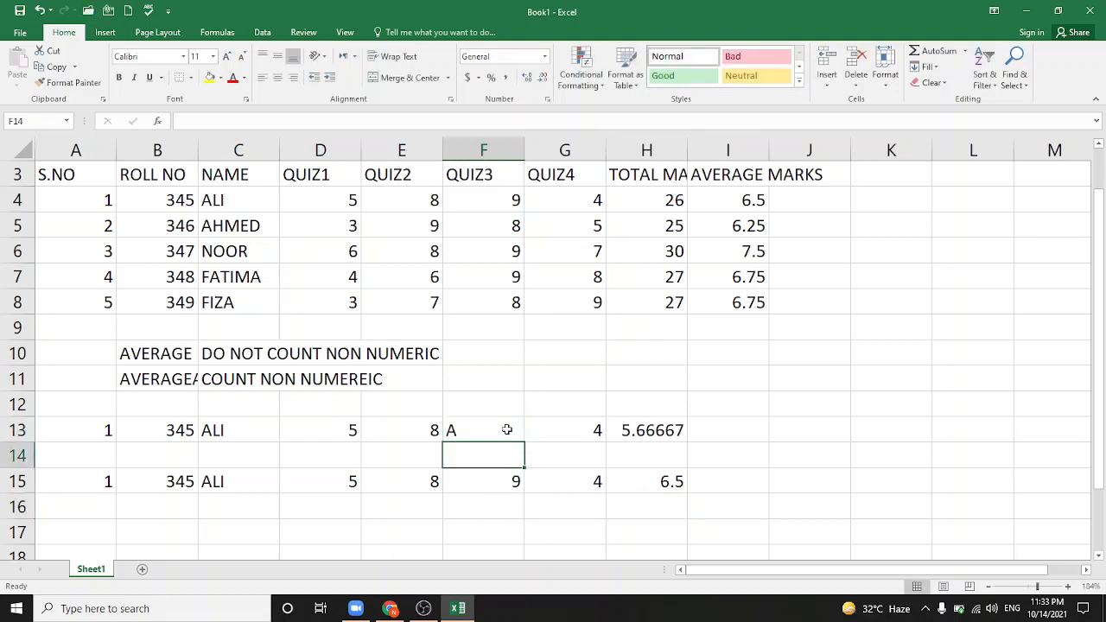
pyautogui.press('Down')
pyautogui.write('A')
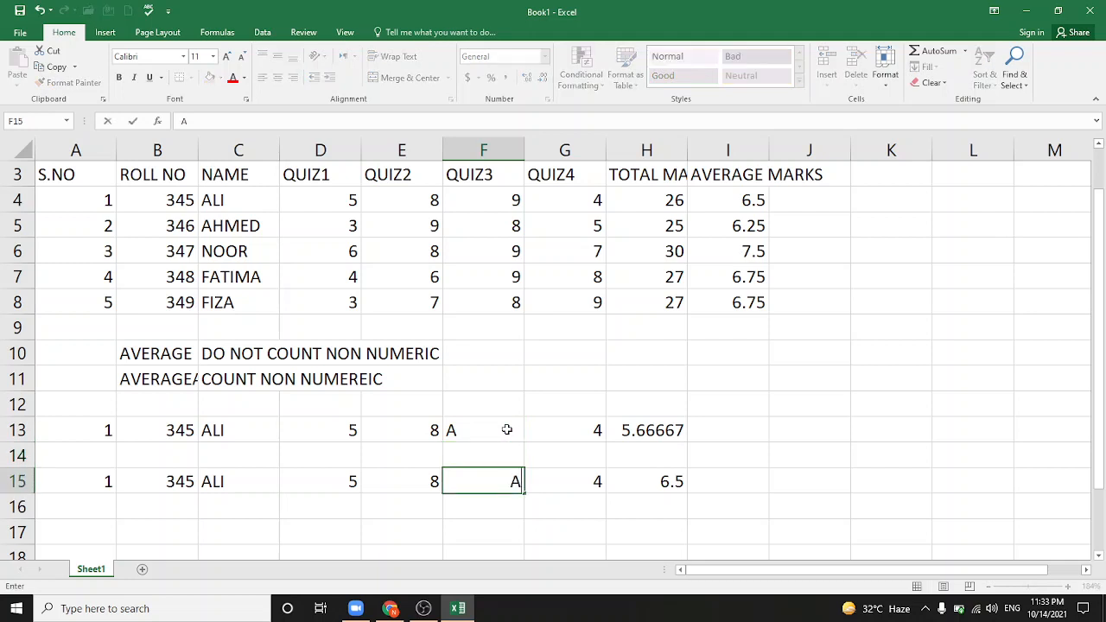
pyautogui.press('Return')
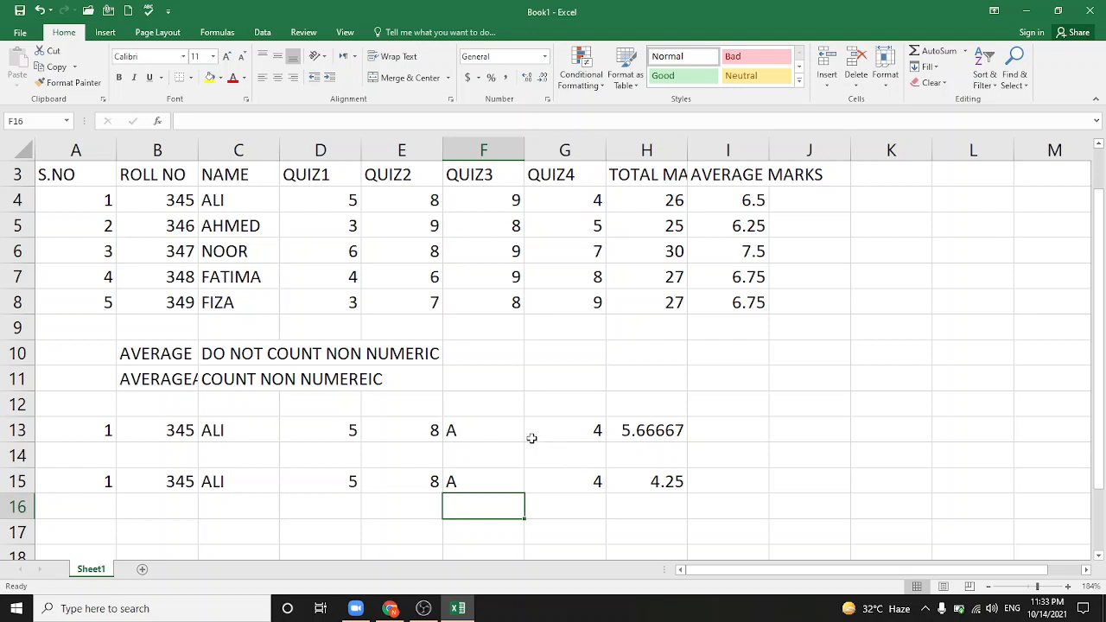
# Open Calculator, move it clear of the copied records, and divide 17 by 3 to check the row 13 average
pyautogui.click(232, 608)
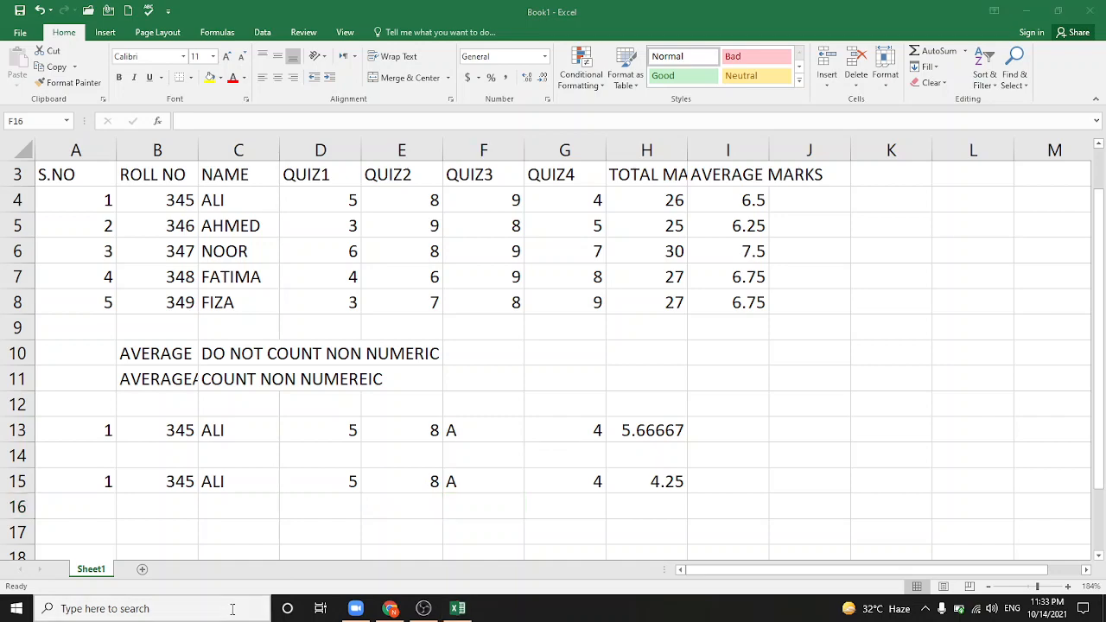
pyautogui.write('CAL')
pyautogui.press('Return')
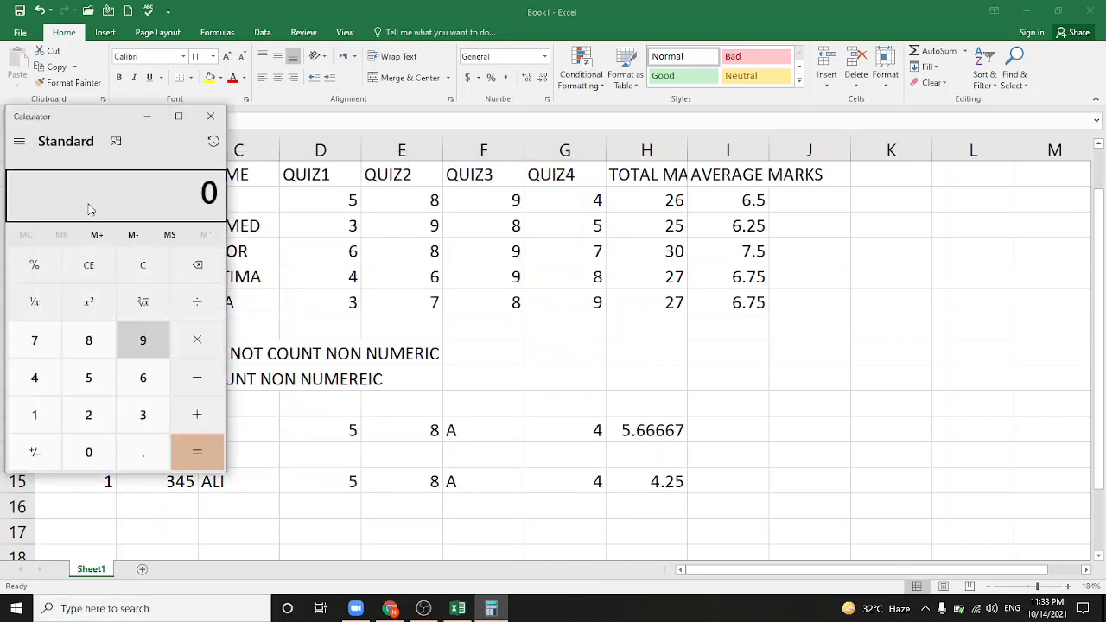
pyautogui.moveTo(73, 115); pyautogui.dragTo(98, 55)
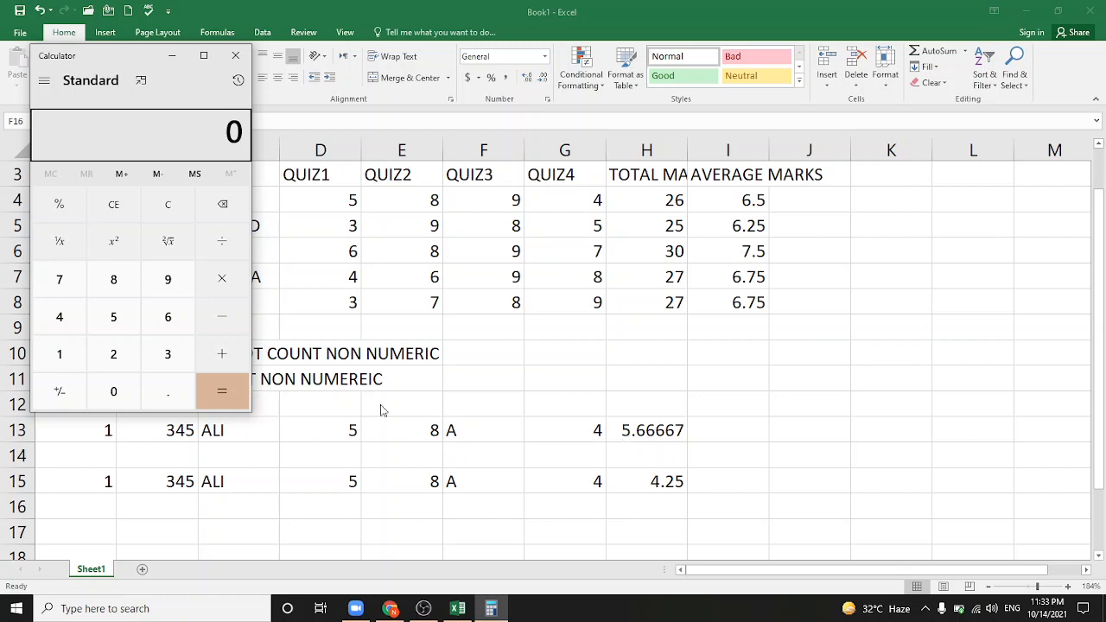
pyautogui.click(124, 363)
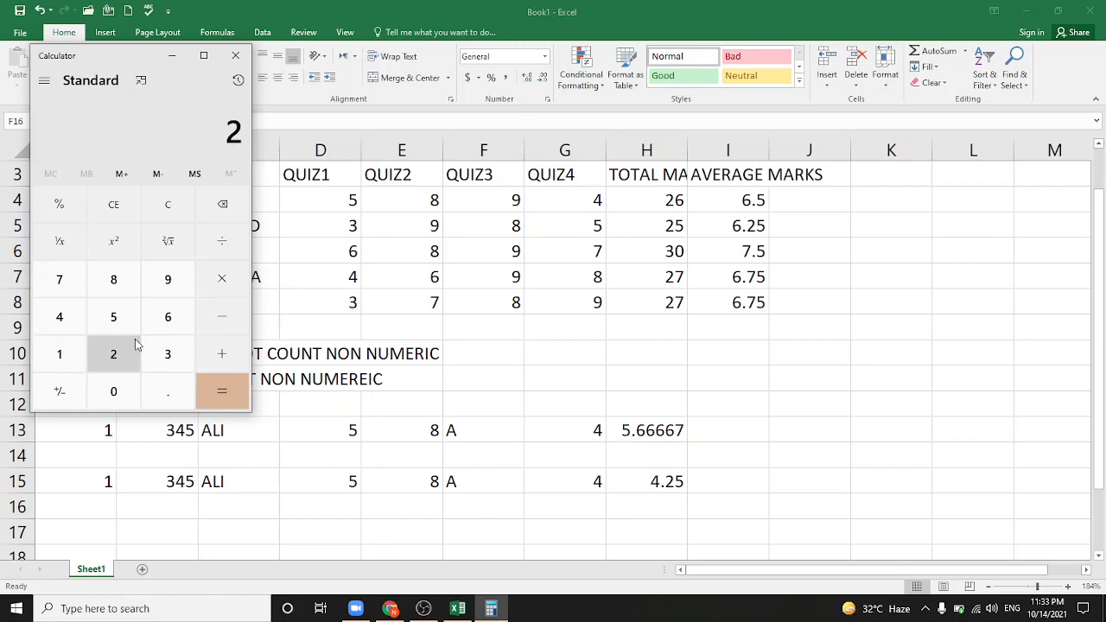
pyautogui.click(222, 204)
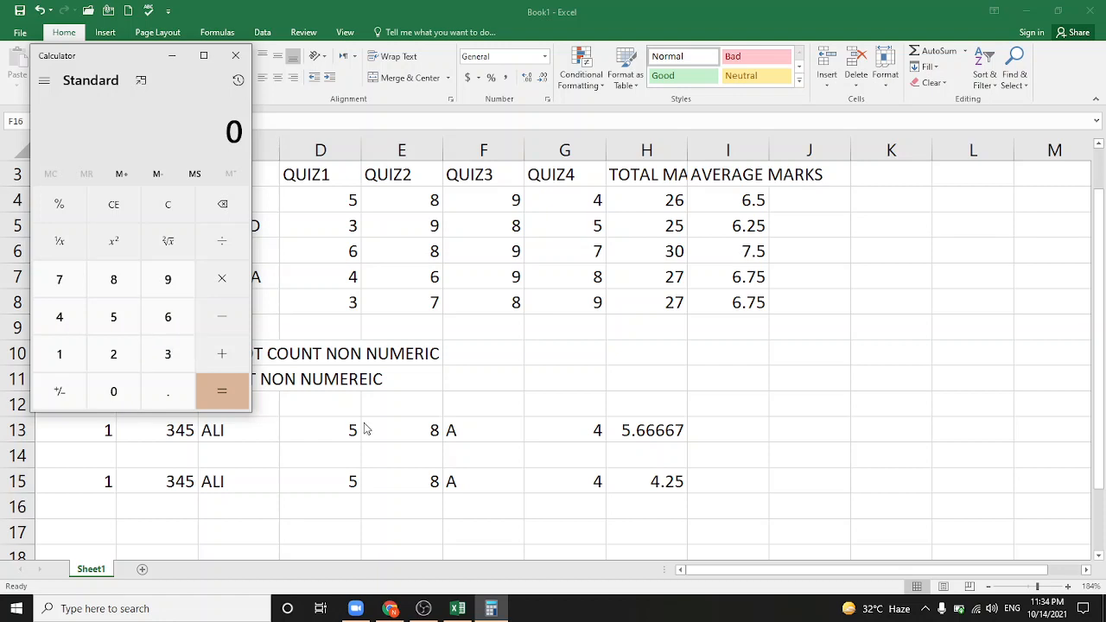
pyautogui.click(58, 356)
pyautogui.click(56, 280)
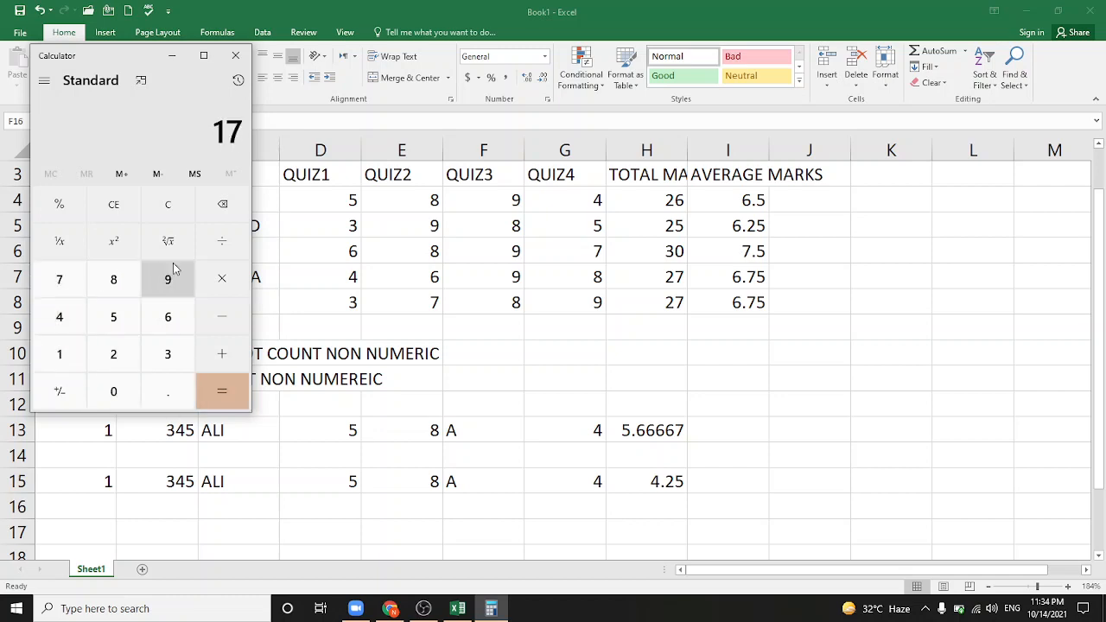
pyautogui.click(223, 250)
pyautogui.click(173, 363)
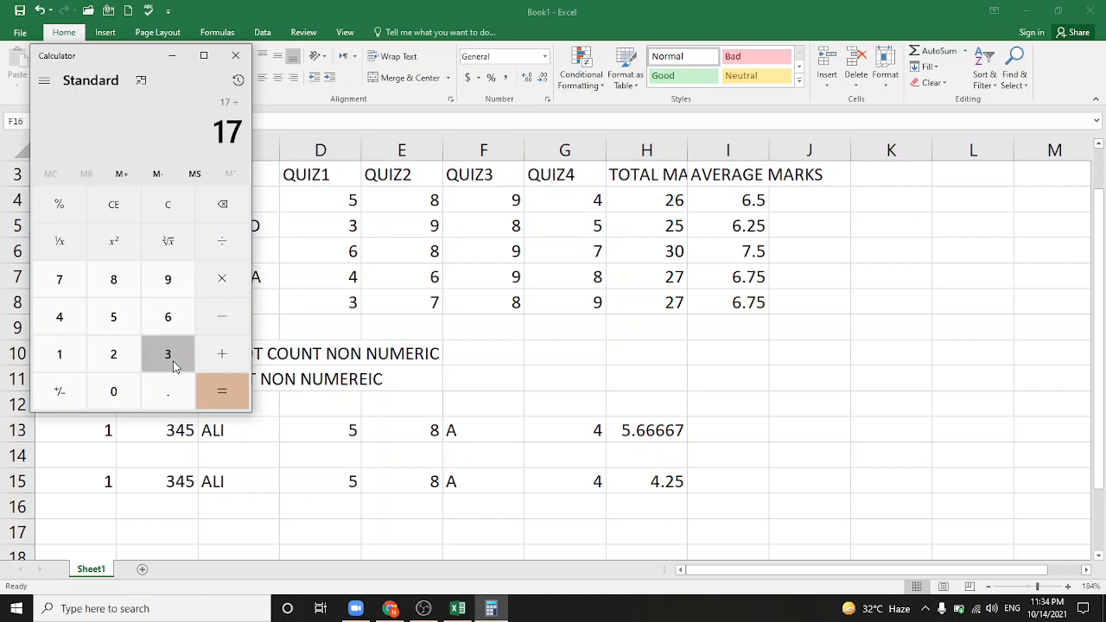
pyautogui.click(240, 395)
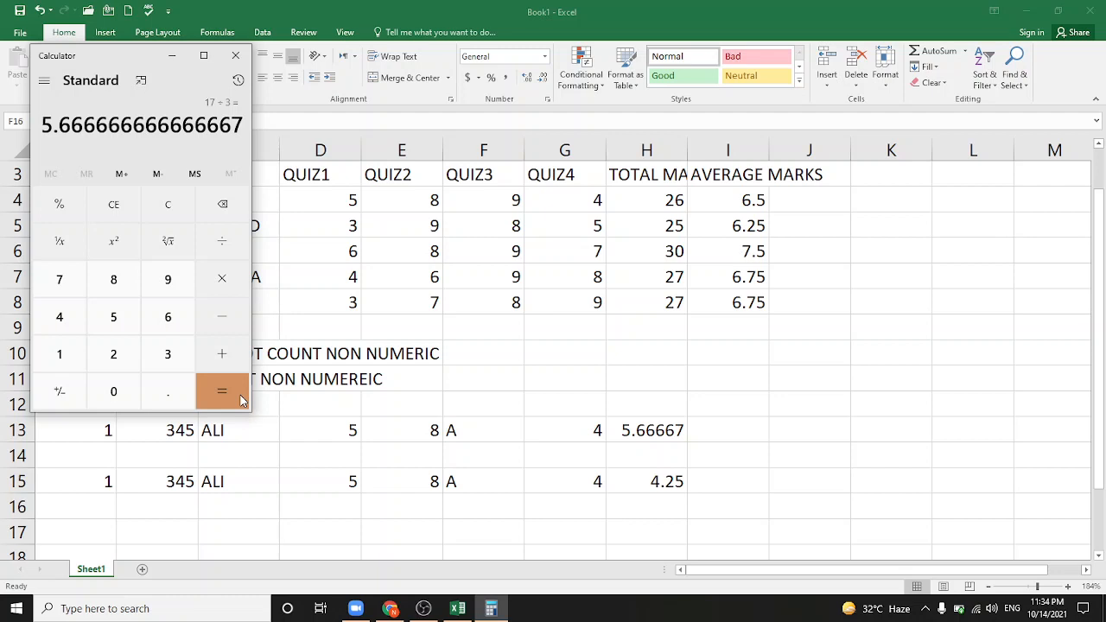
# Clear the calculation, divide 17 by 4 to check the row 15 average, and close Calculator
pyautogui.click(222, 204)
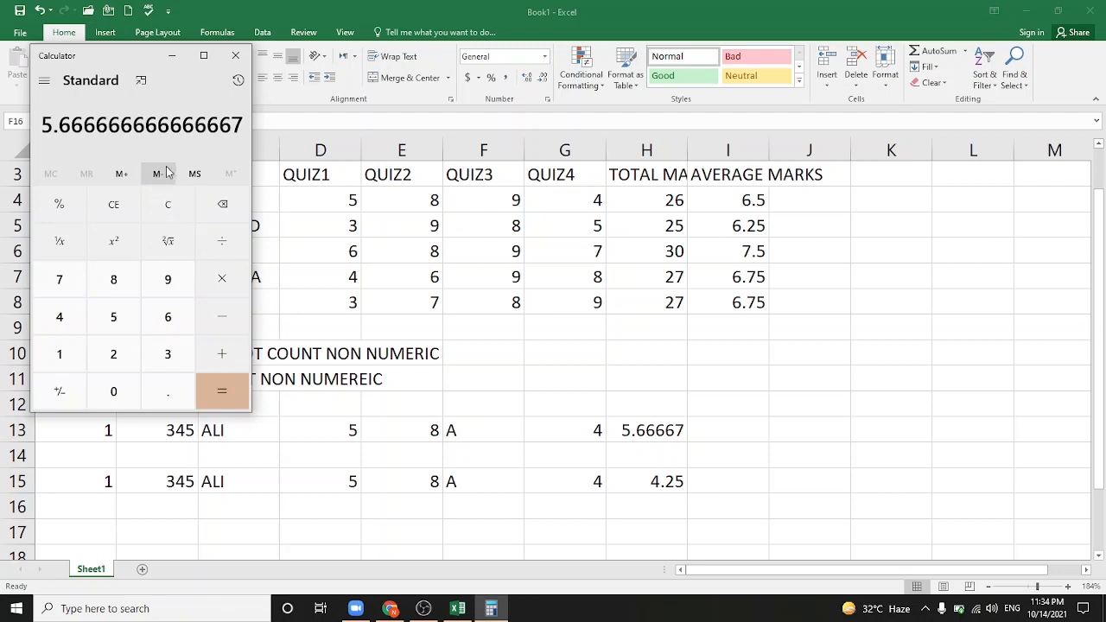
pyautogui.click(172, 210)
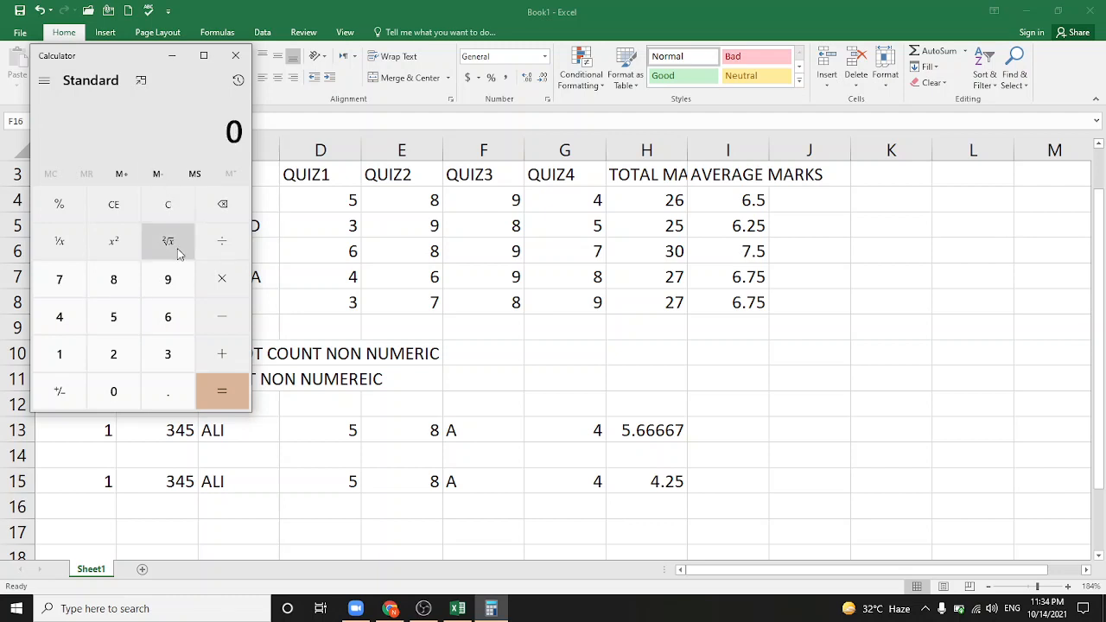
pyautogui.click(40, 360)
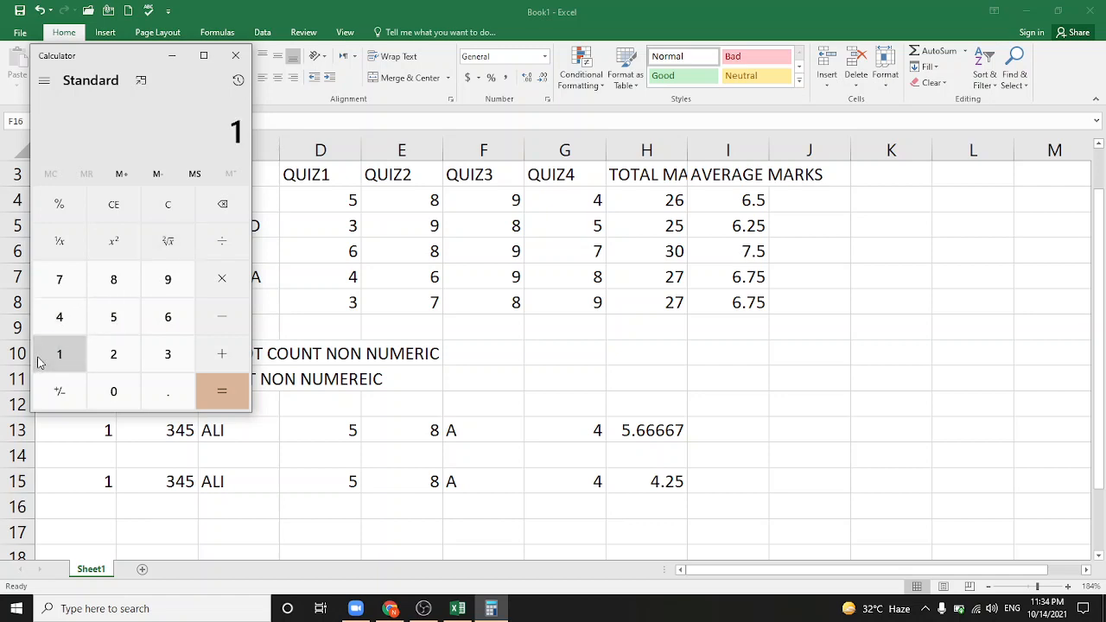
pyautogui.click(55, 291)
pyautogui.click(217, 247)
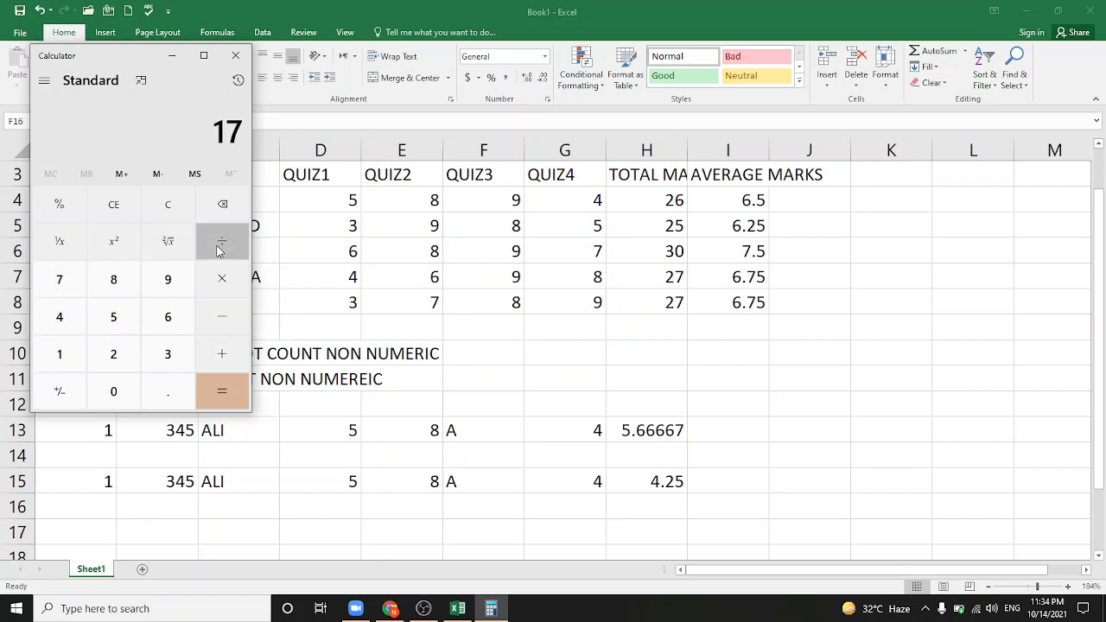
pyautogui.click(60, 318)
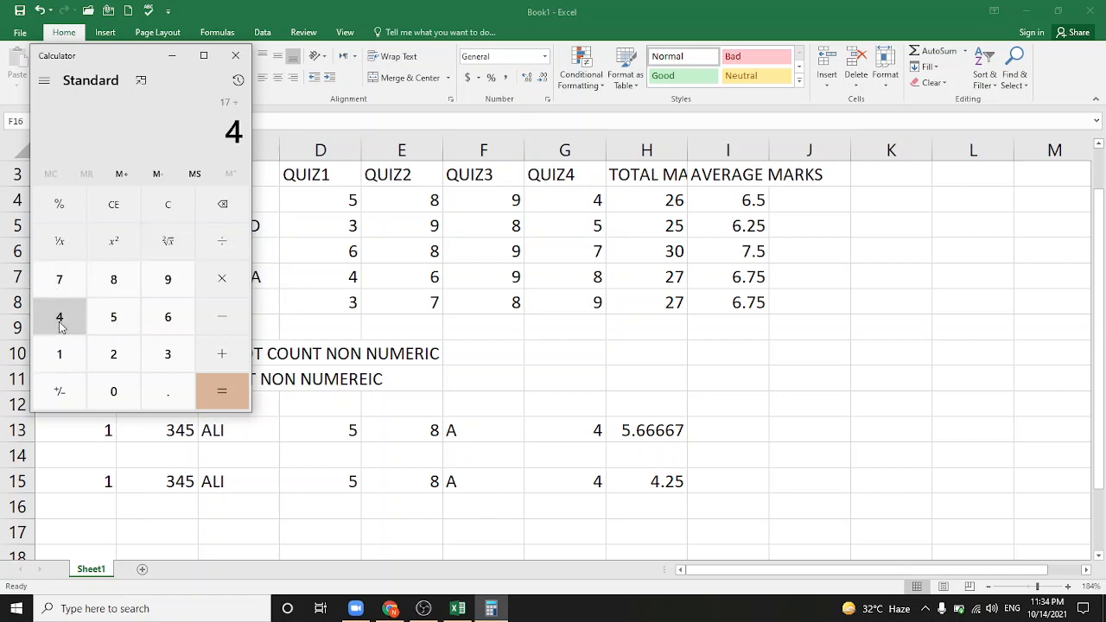
pyautogui.click(210, 382)
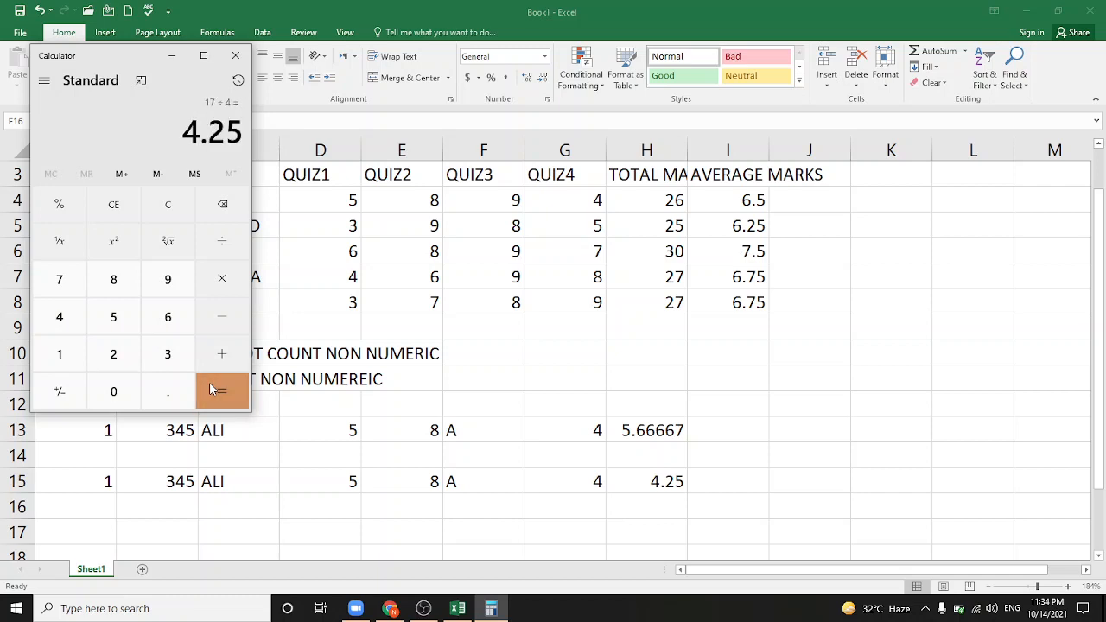
pyautogui.click(233, 57)
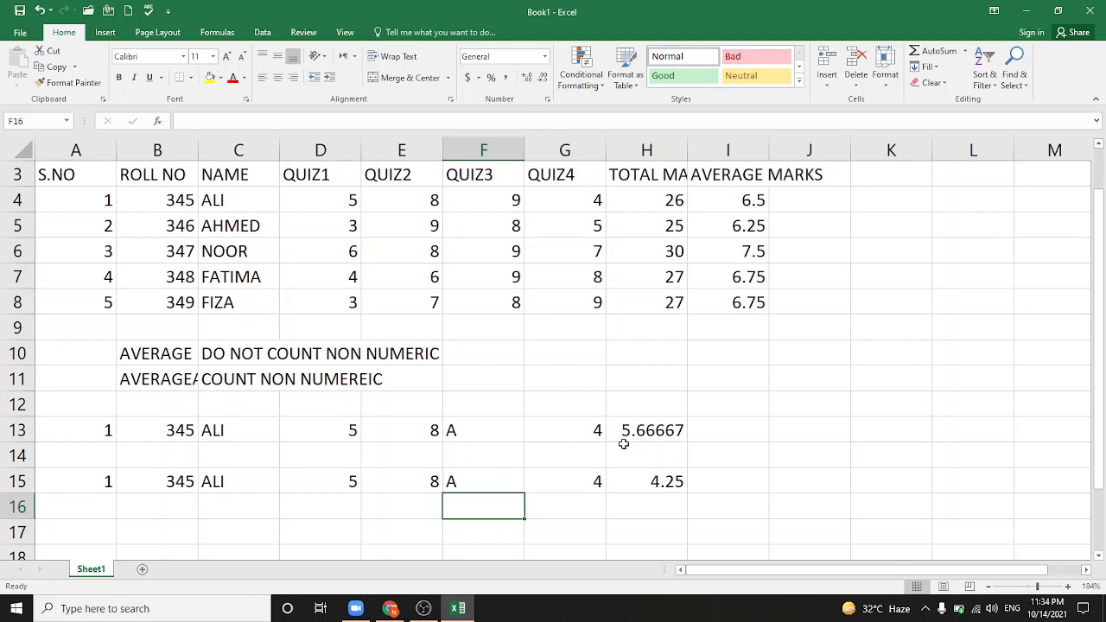
# AutoFit the column widths of the entire sheet
pyautogui.moveTo(1098, 332); pyautogui.dragTo(1097, 292)
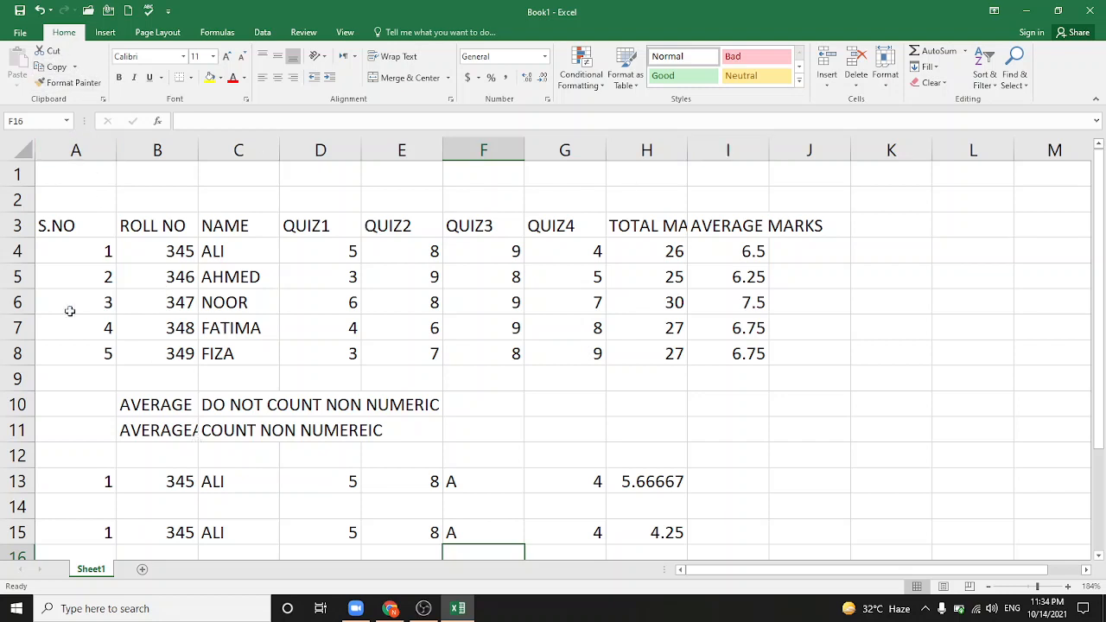
pyautogui.click(26, 147)
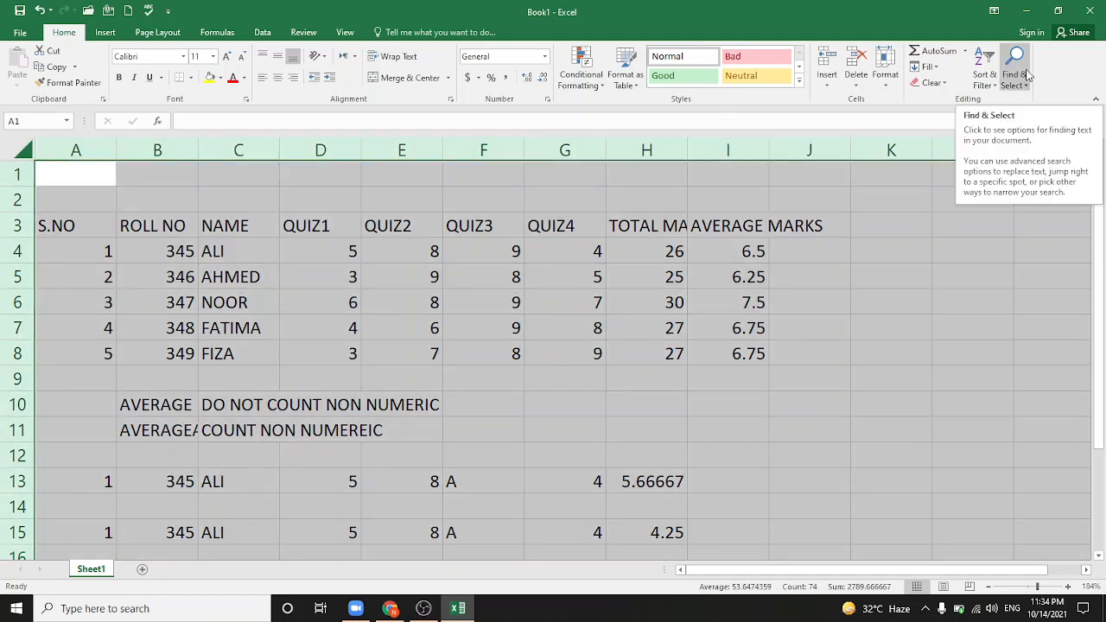
pyautogui.click(885, 79)
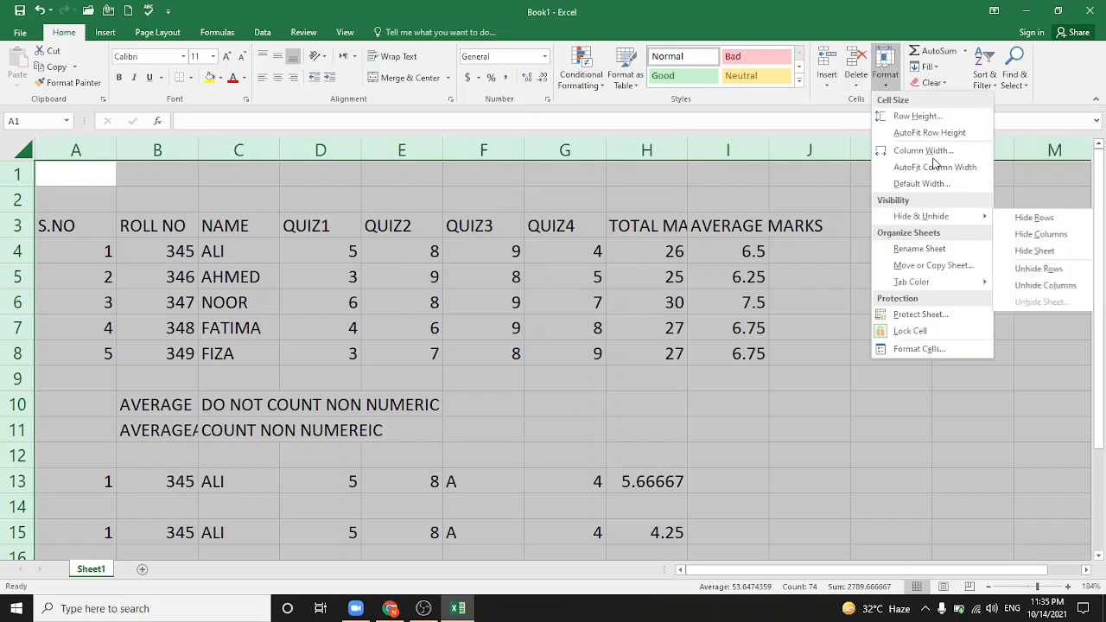
pyautogui.click(933, 166)
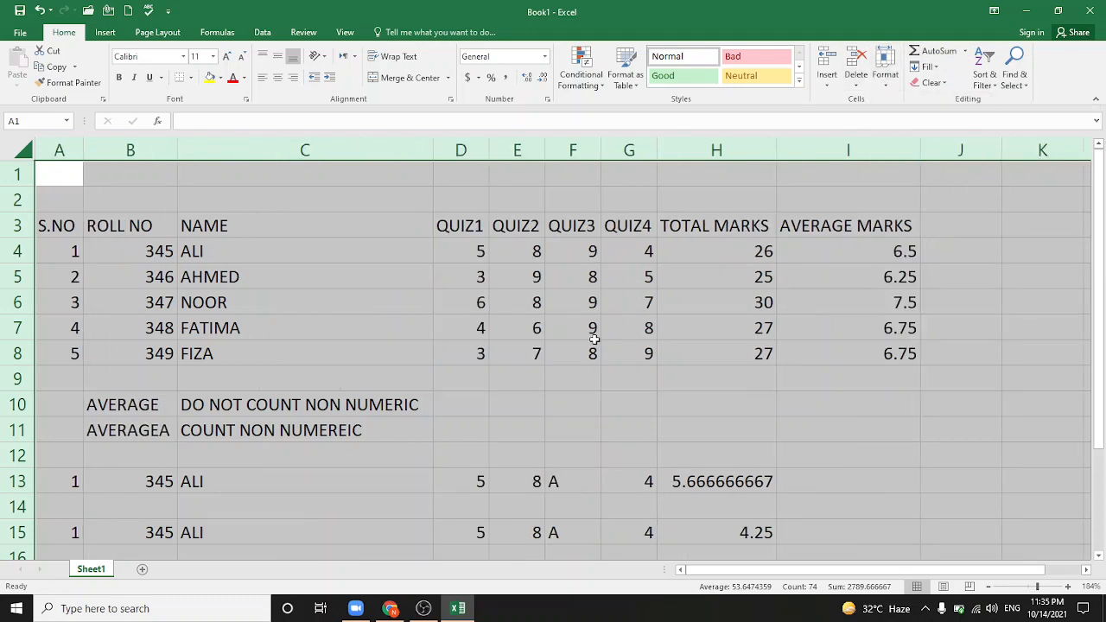
pyautogui.click(337, 432)
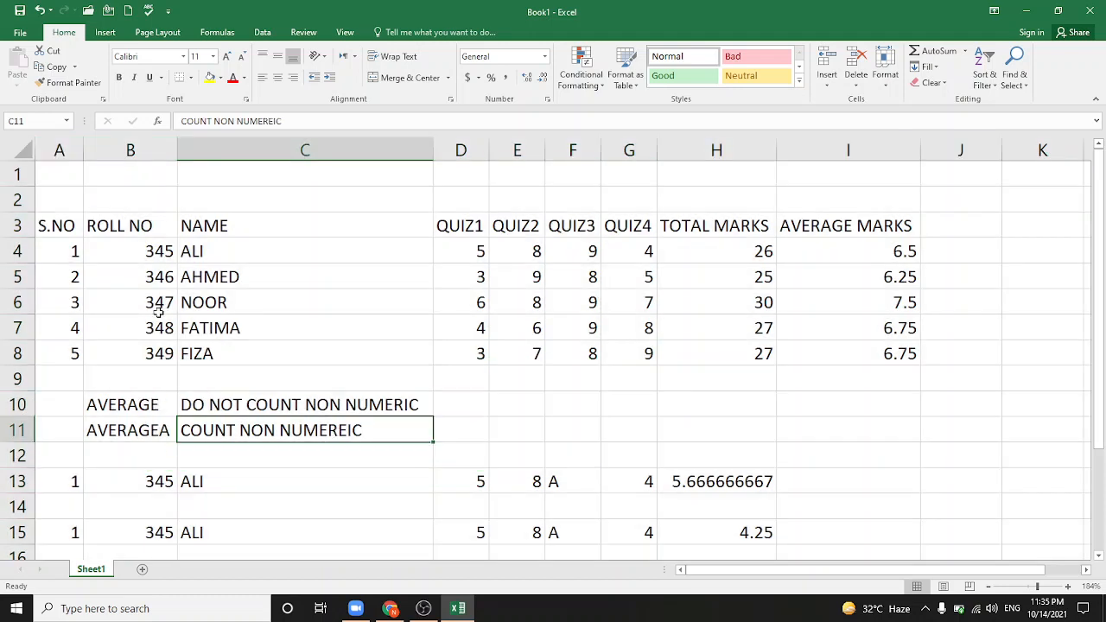
# Merge and center the empty range A1:I2 above the table headers
pyautogui.click(201, 194)
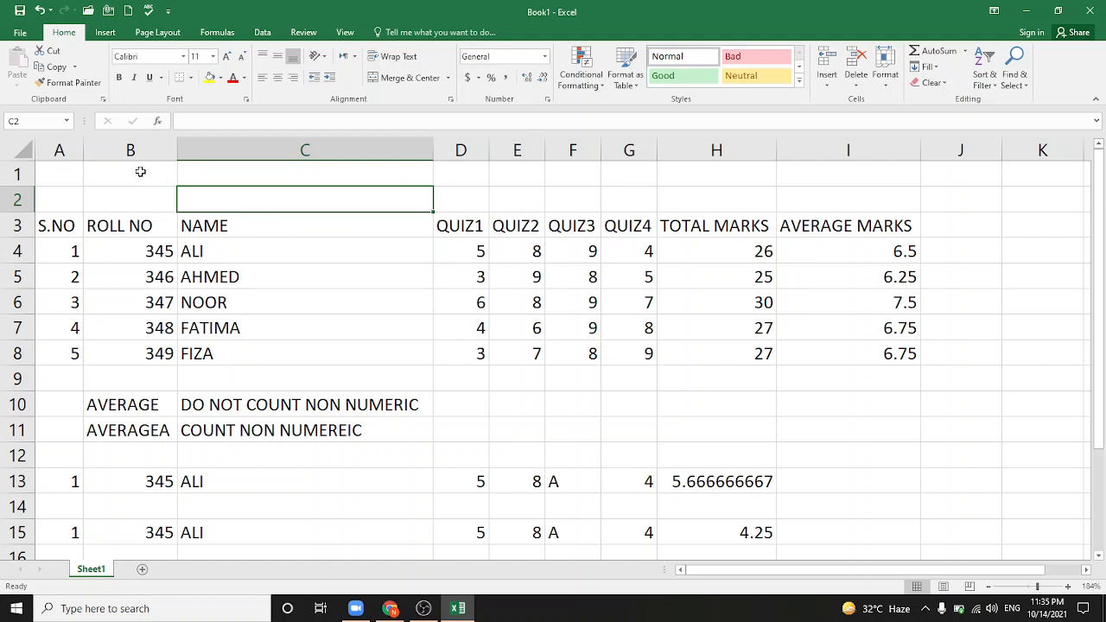
pyautogui.moveTo(140, 172); pyautogui.dragTo(430, 182)
pyautogui.moveTo(46, 179); pyautogui.dragTo(802, 196)
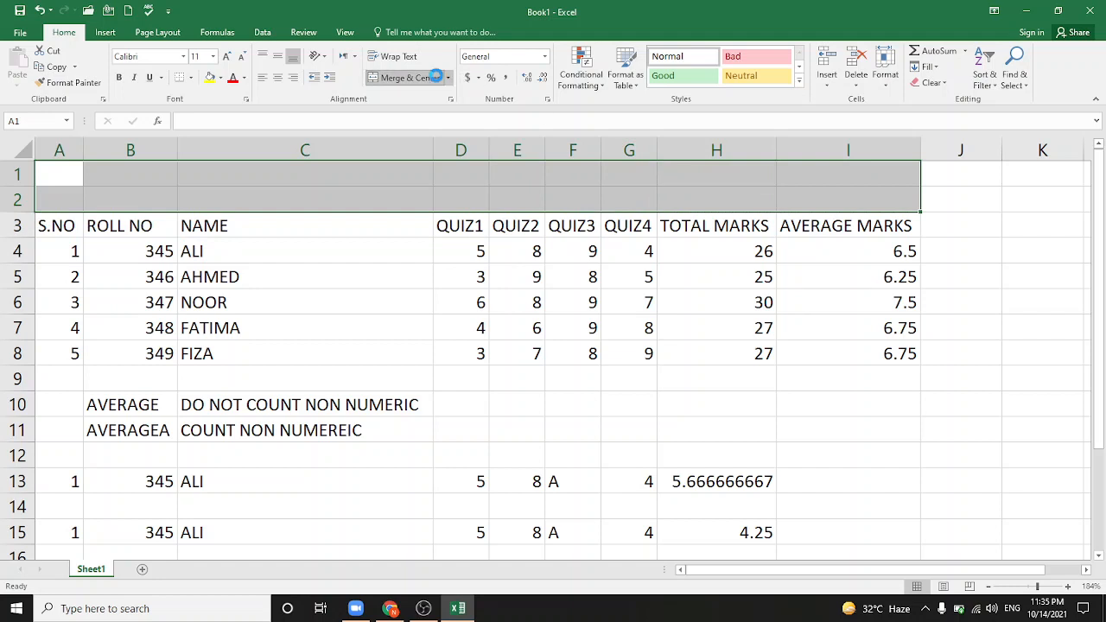
pyautogui.click(438, 78)
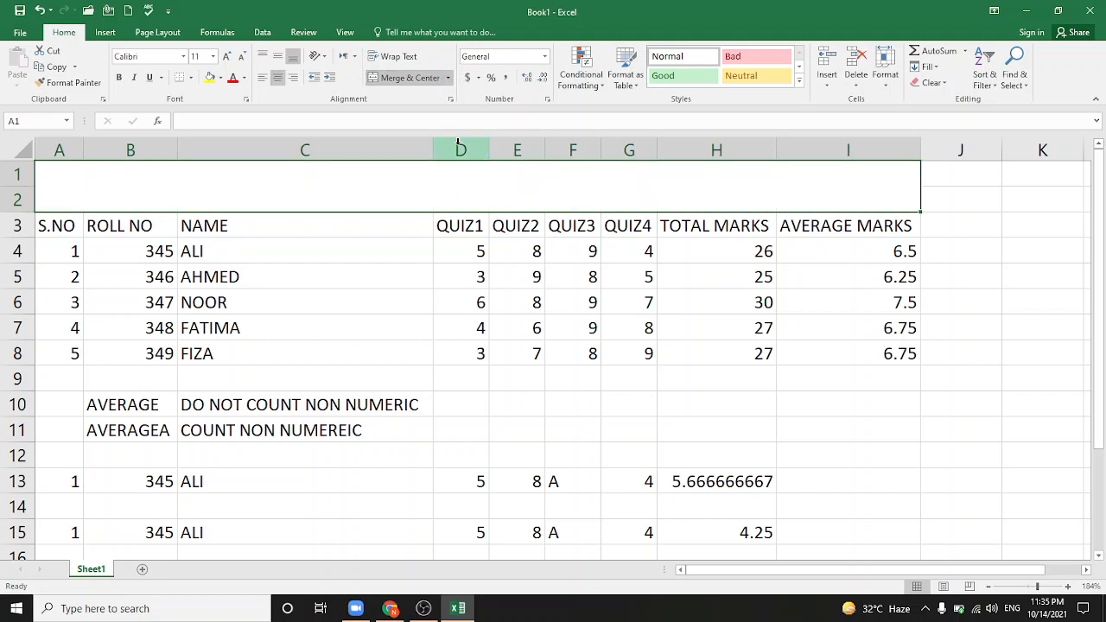
# Enter the title QUIZ RESULT SHEET in the merged cell above the table
pyautogui.write('QUIZ ')
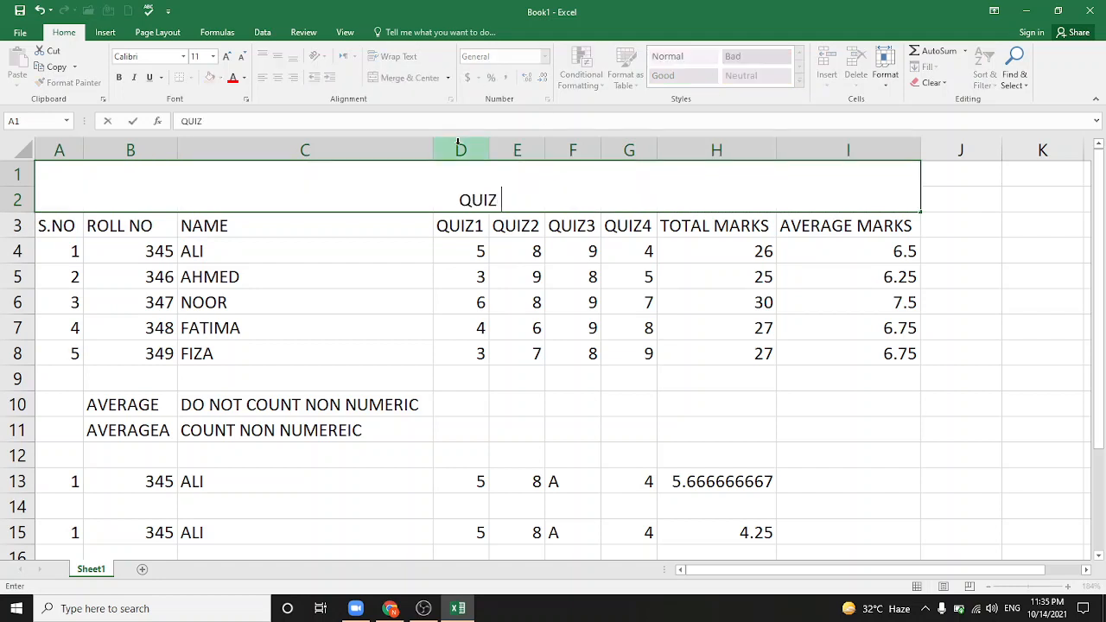
pyautogui.write('RESUL')
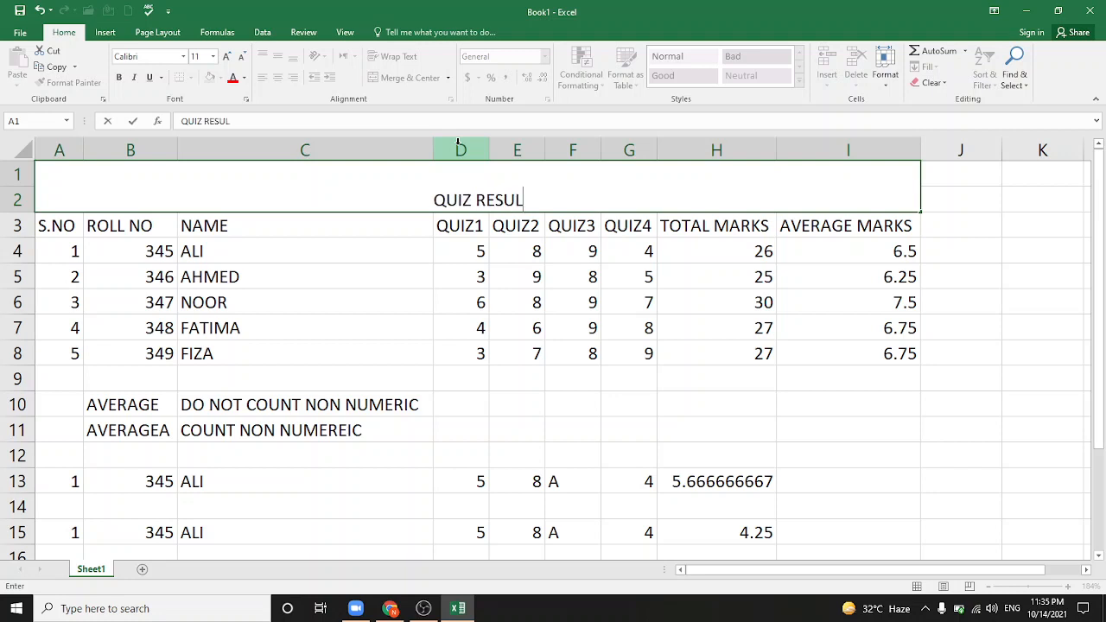
pyautogui.press('BackSpace')
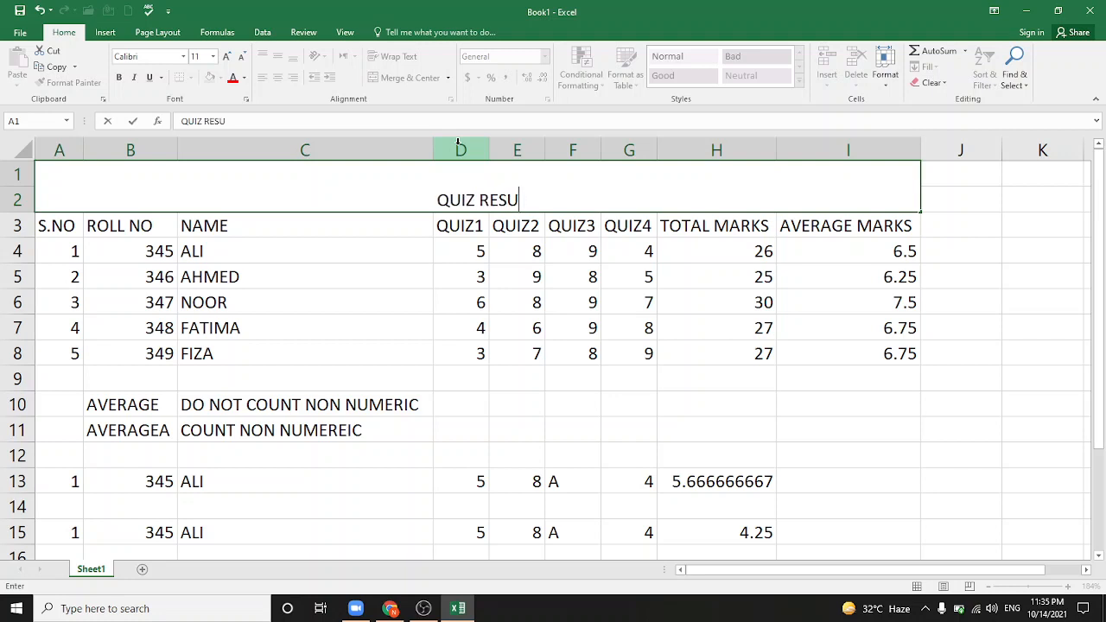
pyautogui.write('LT S')
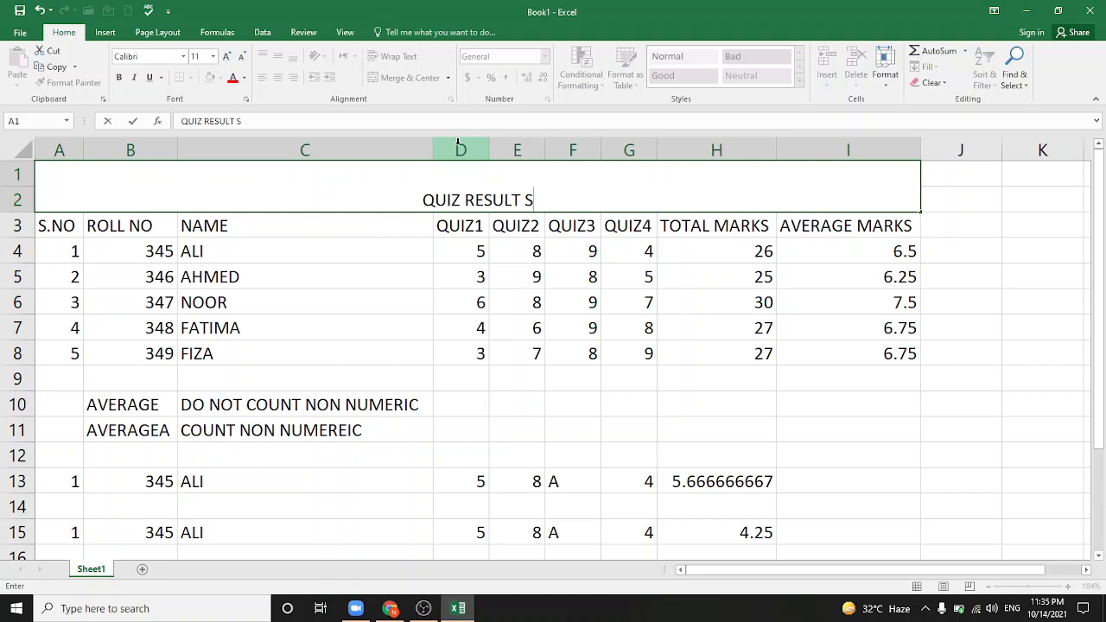
pyautogui.write('HEET')
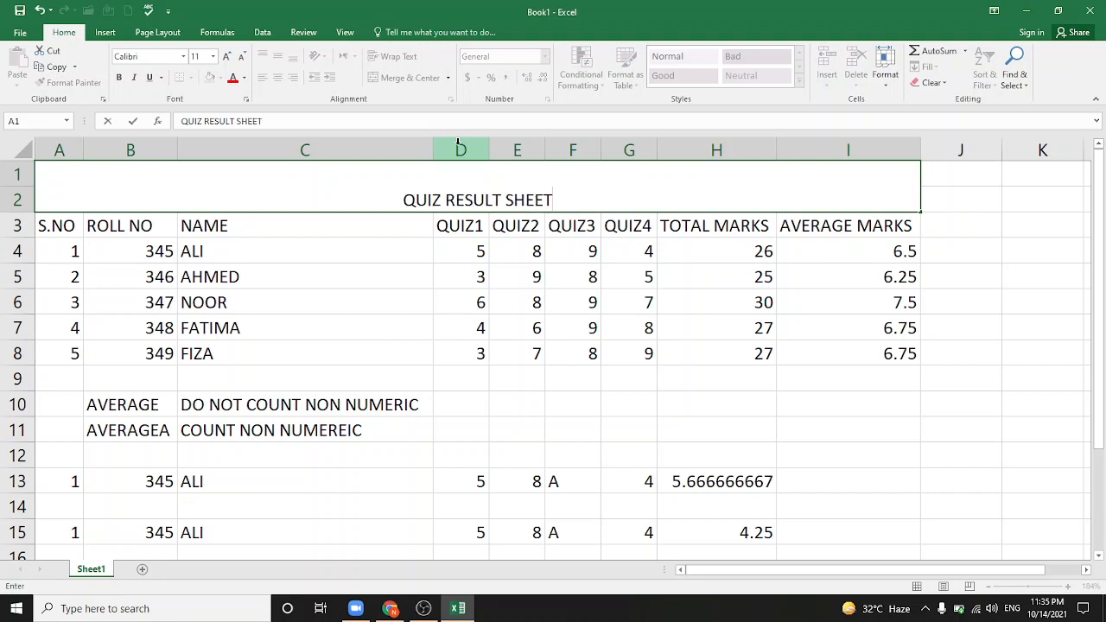
pyautogui.click(594, 278)
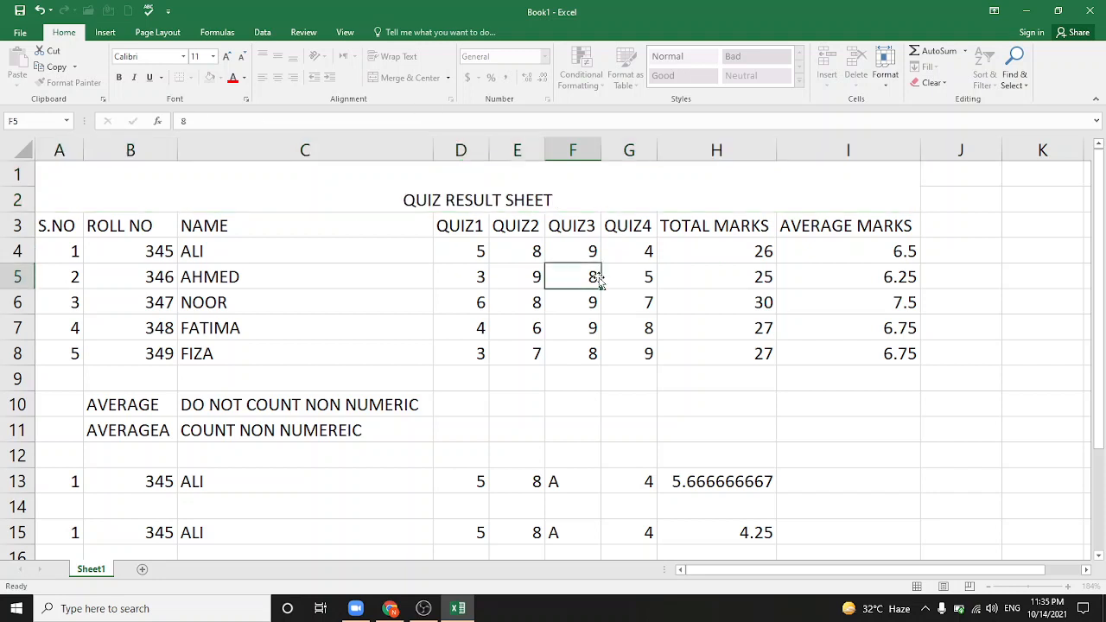
# Vertically center the QUIZ RESULT SHEET title with Middle Align and enlarge its font to size 18
pyautogui.click(487, 201)
pyautogui.click(278, 57)
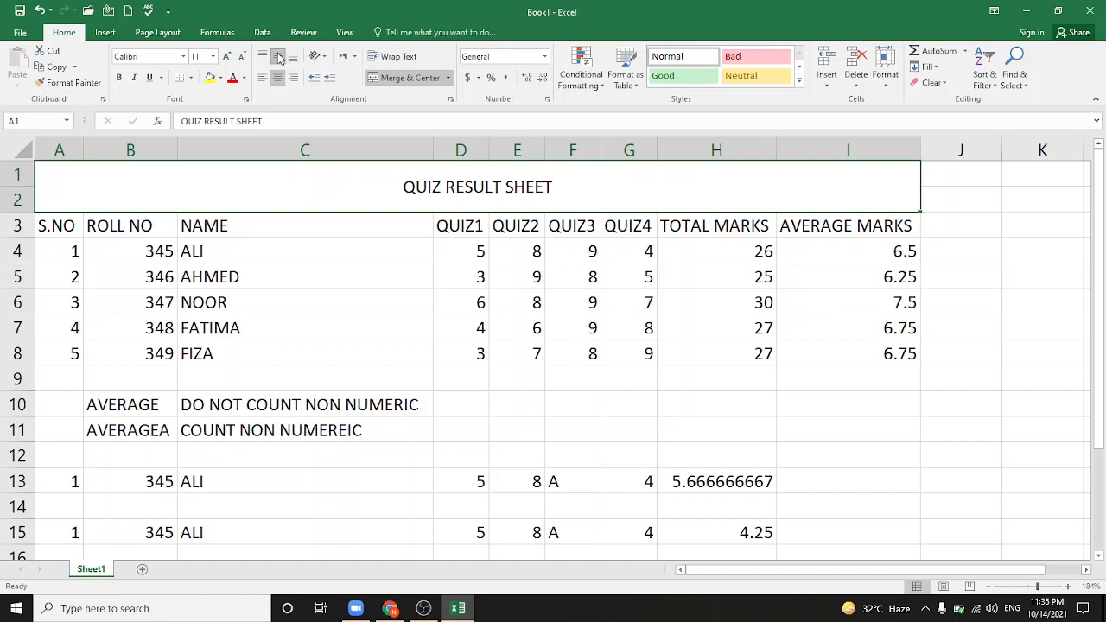
pyautogui.click(227, 57)
pyautogui.click(228, 57)
pyautogui.click(227, 57)
pyautogui.click(227, 57)
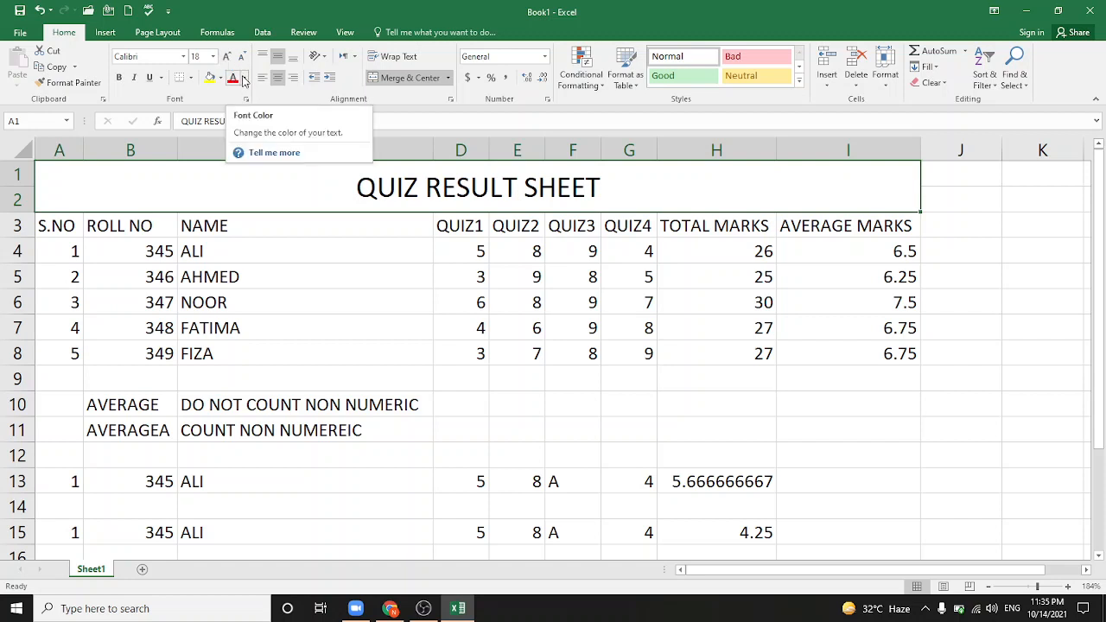
# Color the QUIZ RESULT SHEET title text red and fill its merged cell with a light blue theme color
pyautogui.click(245, 78)
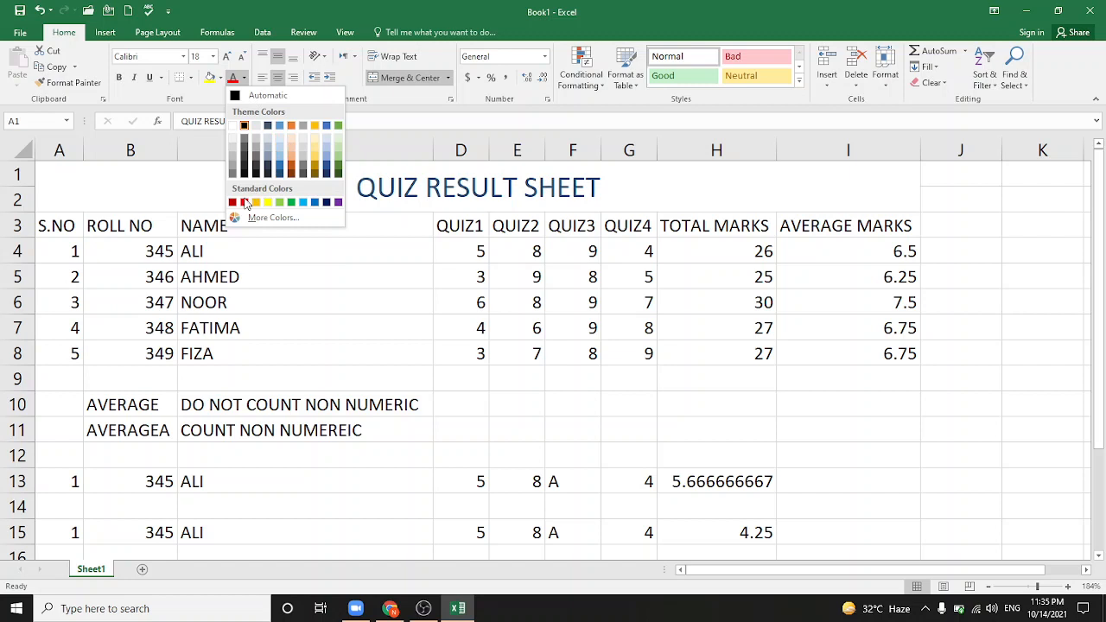
pyautogui.click(245, 202)
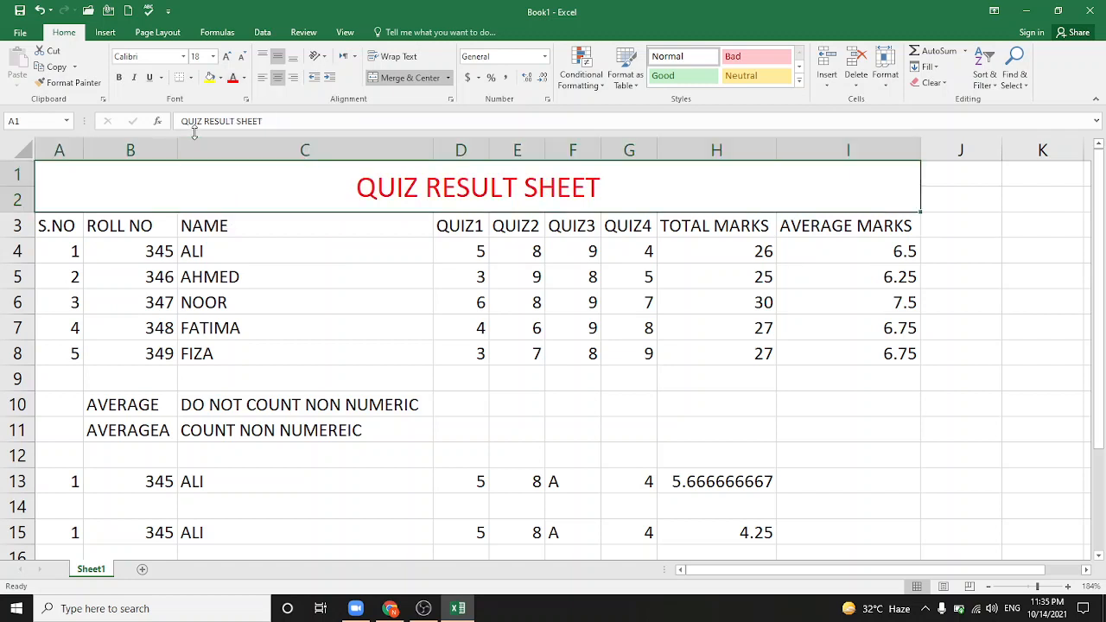
pyautogui.click(219, 78)
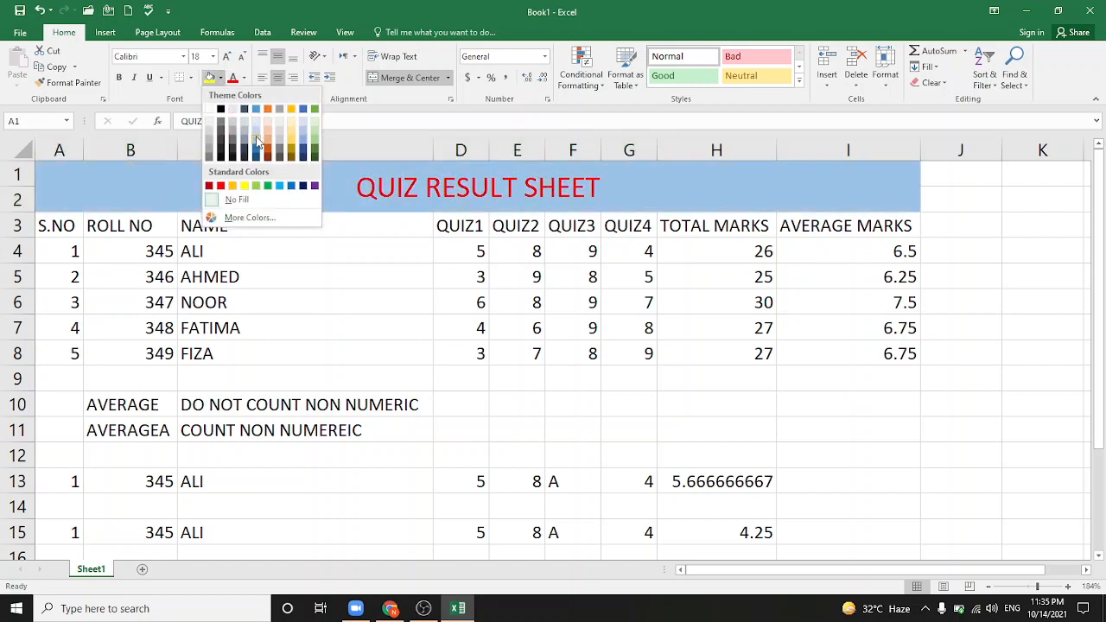
pyautogui.click(256, 140)
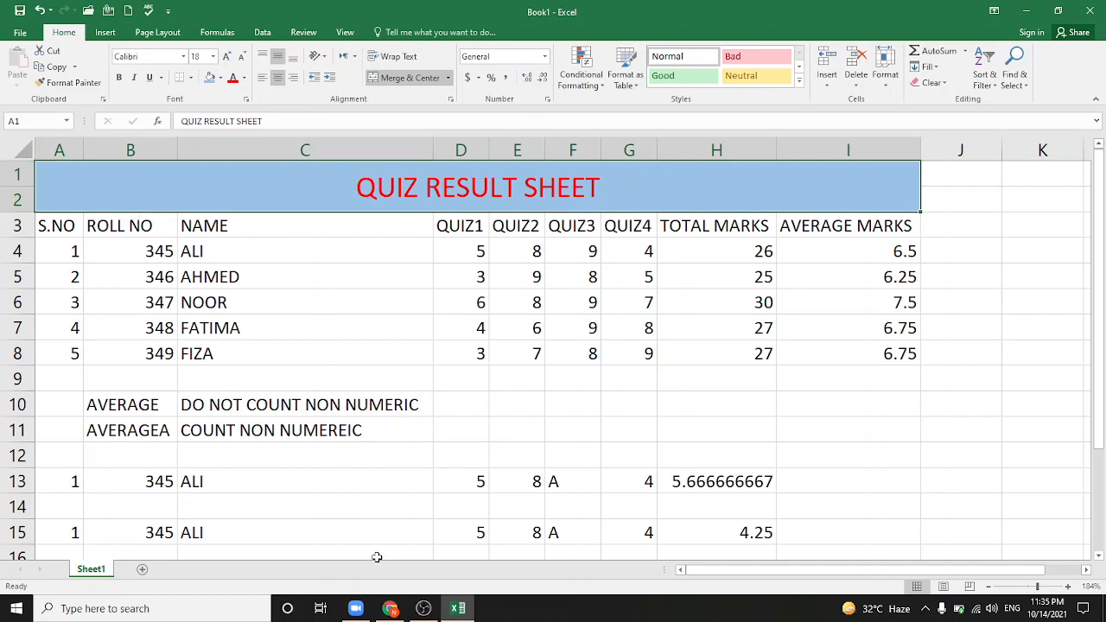
# Add a new blank worksheet to the workbook and enlarge its view to about 178%
pyautogui.click(143, 570)
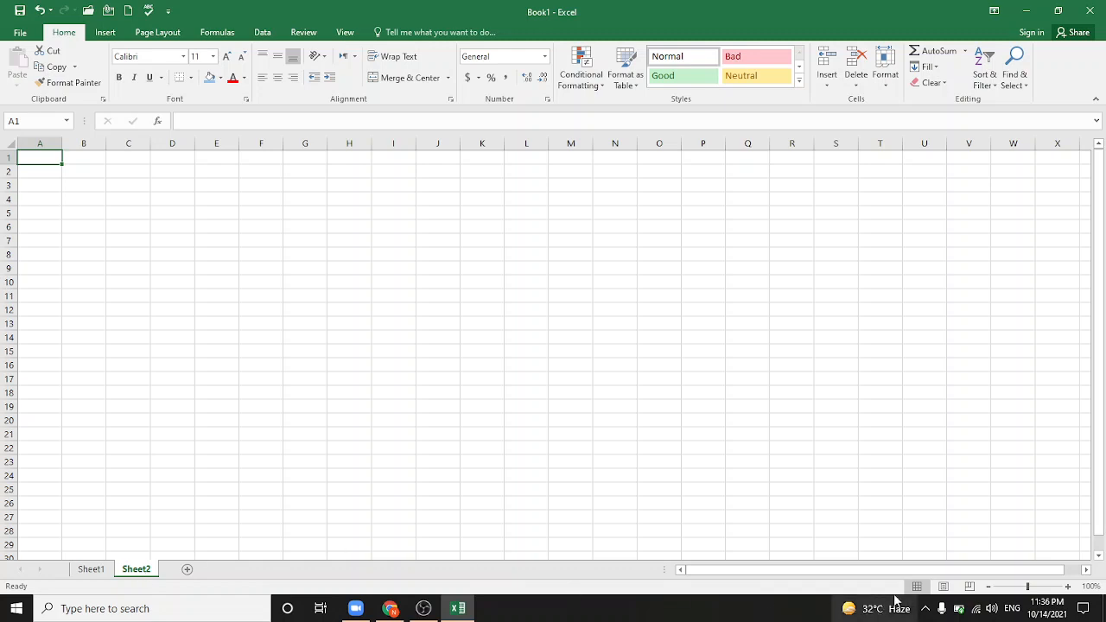
pyautogui.click(1037, 586)
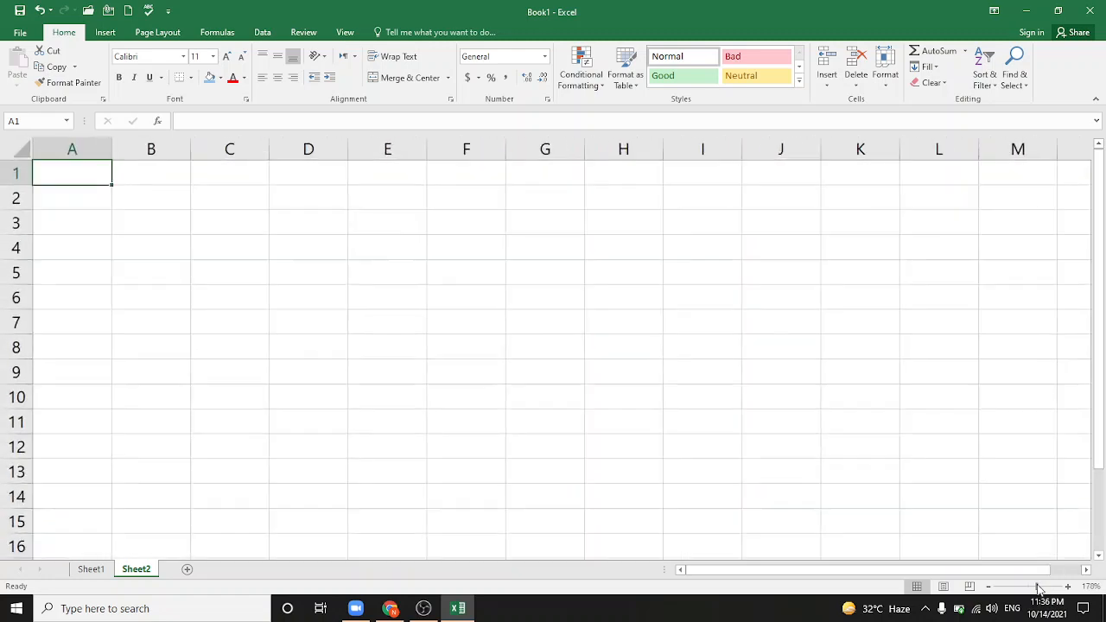
pyautogui.moveTo(1101, 467); pyautogui.dragTo(1102, 442)
# Enter the column headers YEAR, PRODUCT and SALES in cells A4 to C4 of the new sheet
pyautogui.click(67, 223)
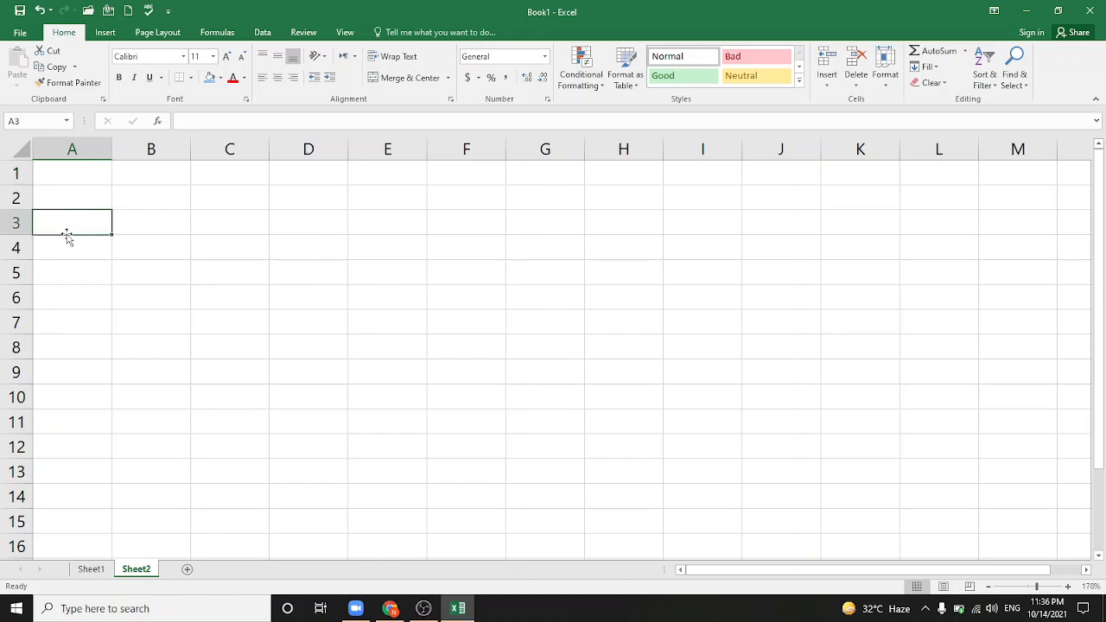
pyautogui.click(73, 246)
pyautogui.write('YEAR')
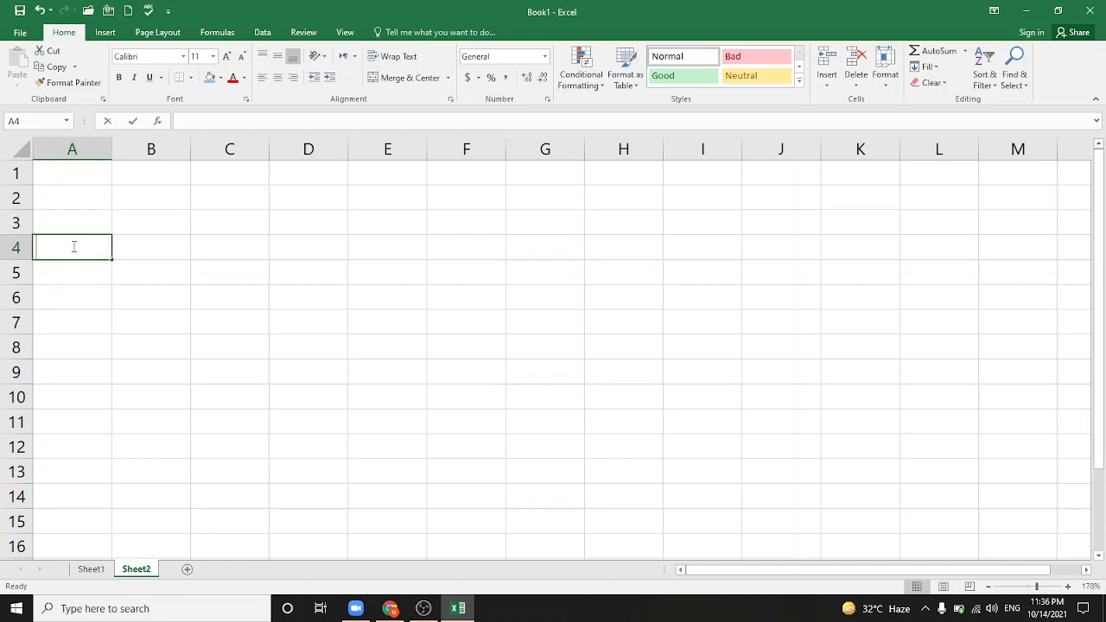
pyautogui.press('Tab')
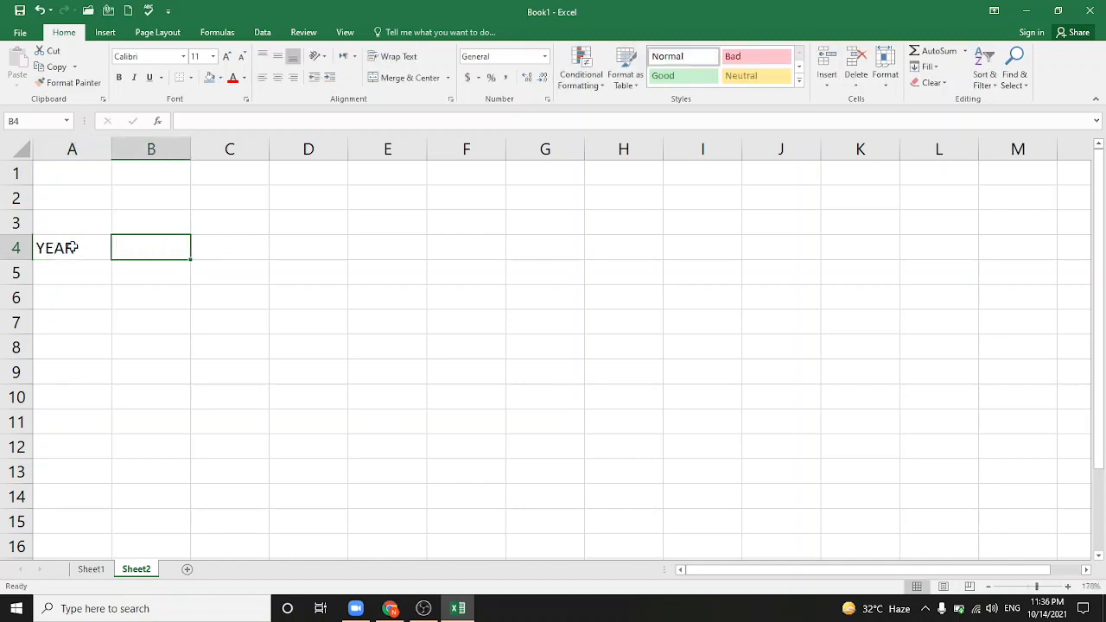
pyautogui.write('PRO')
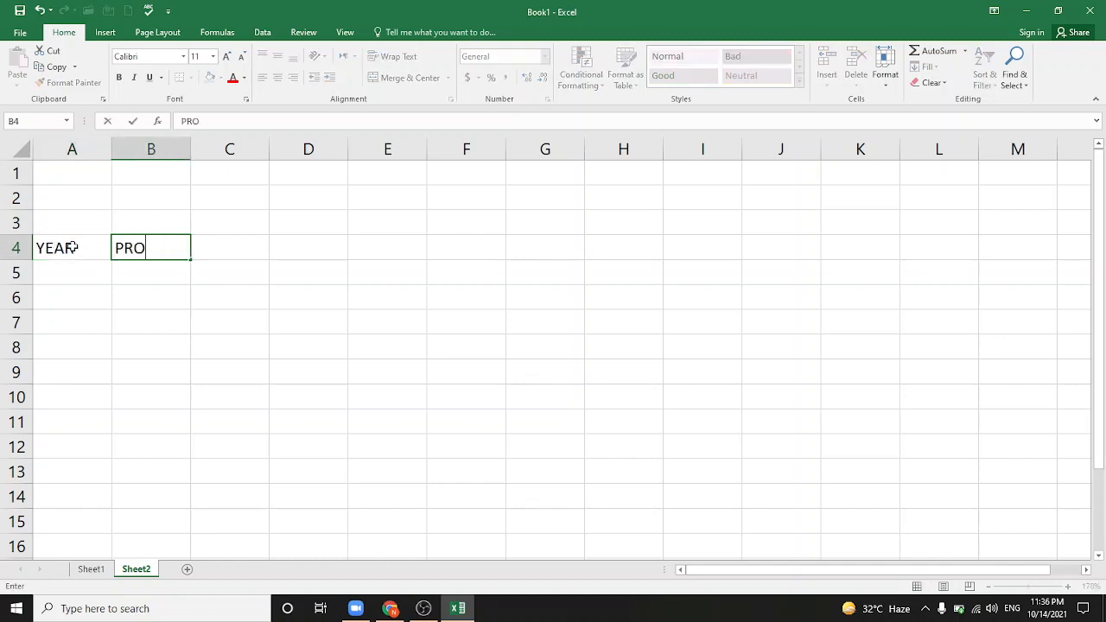
pyautogui.write('DUCT')
pyautogui.press('Tab')
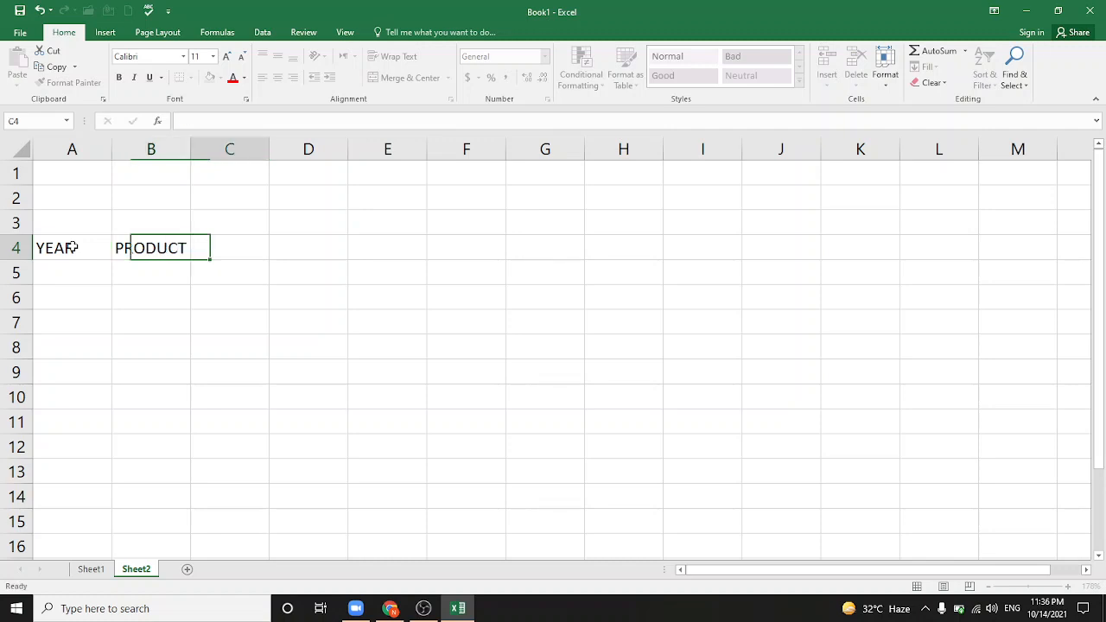
pyautogui.write('SALES')
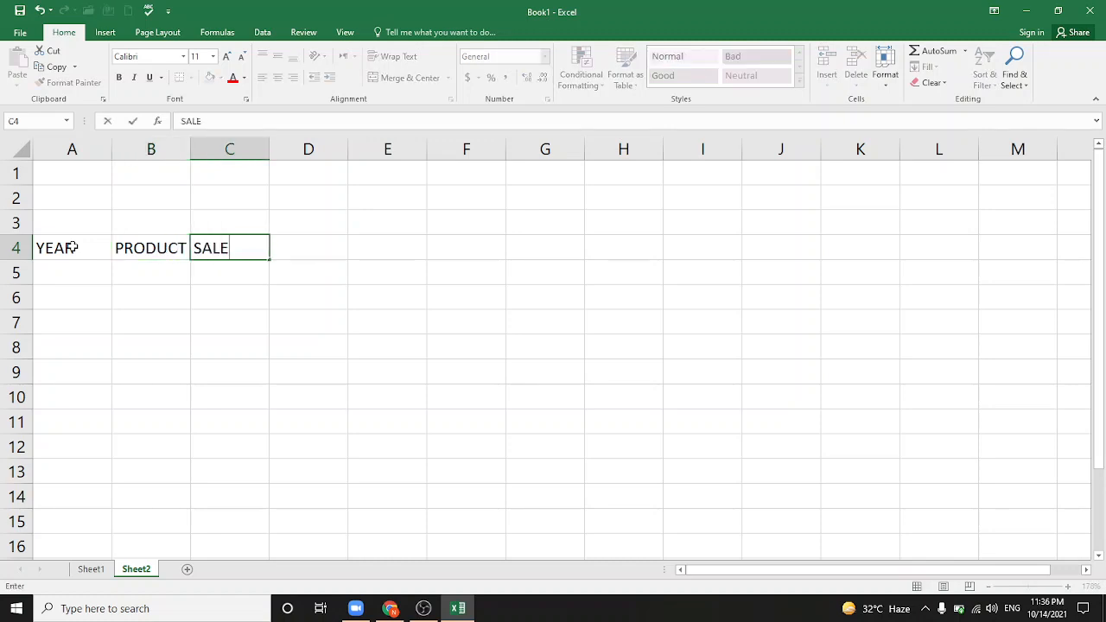
pyautogui.press('Down')
# Enter the years 2012, 2012, 2014 and 2016 in cells A5 to A8 under the YEAR header
pyautogui.press('Left')
pyautogui.press('Left')
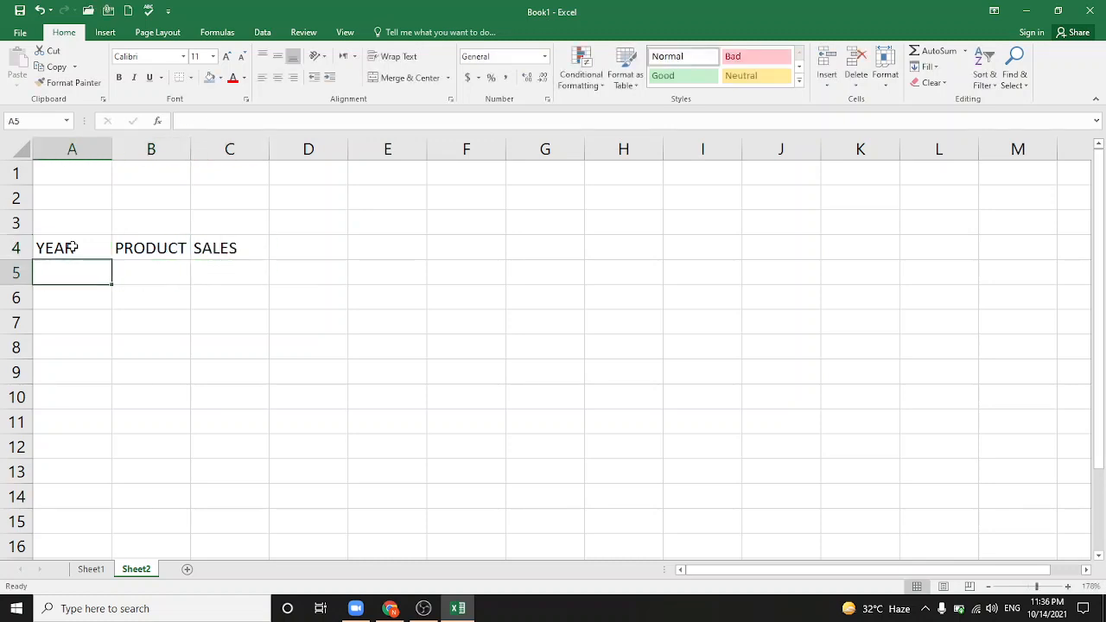
pyautogui.write('2012')
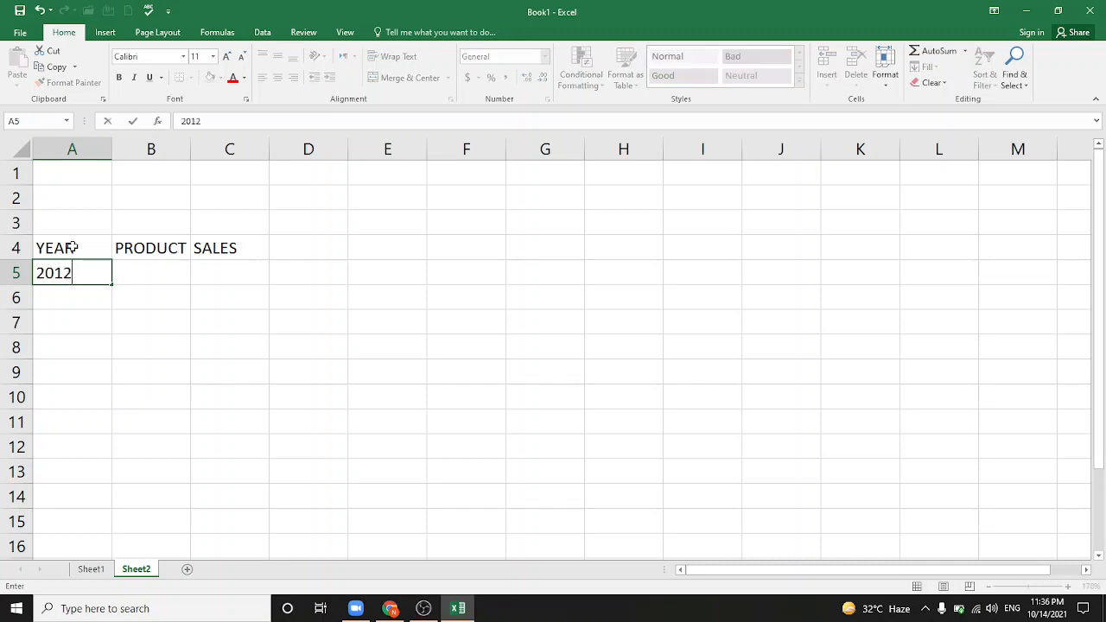
pyautogui.press('Return')
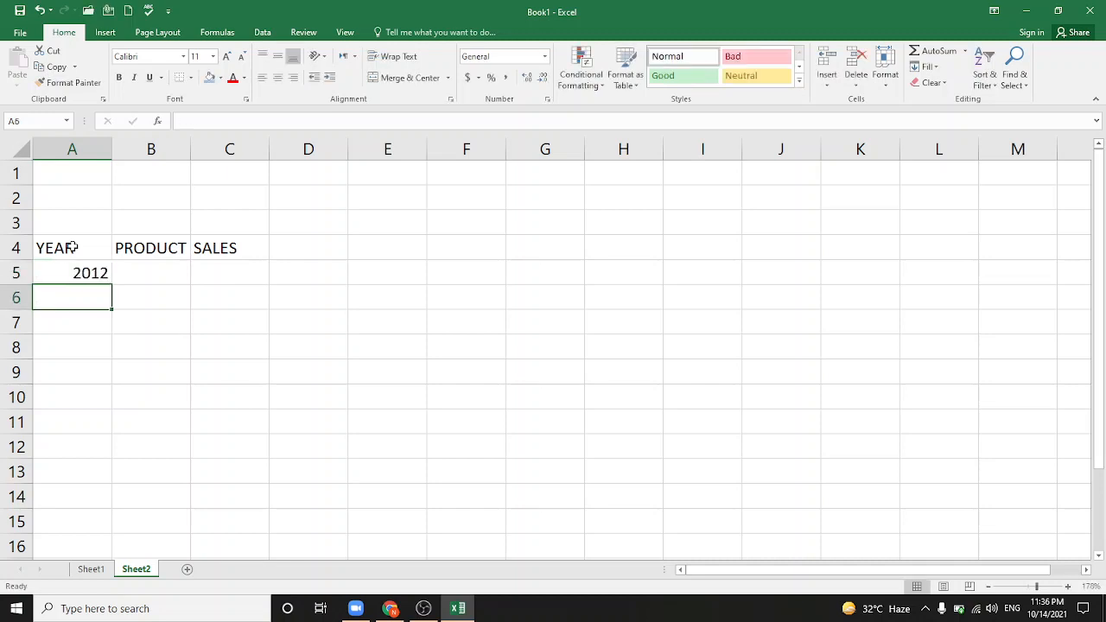
pyautogui.write('2012')
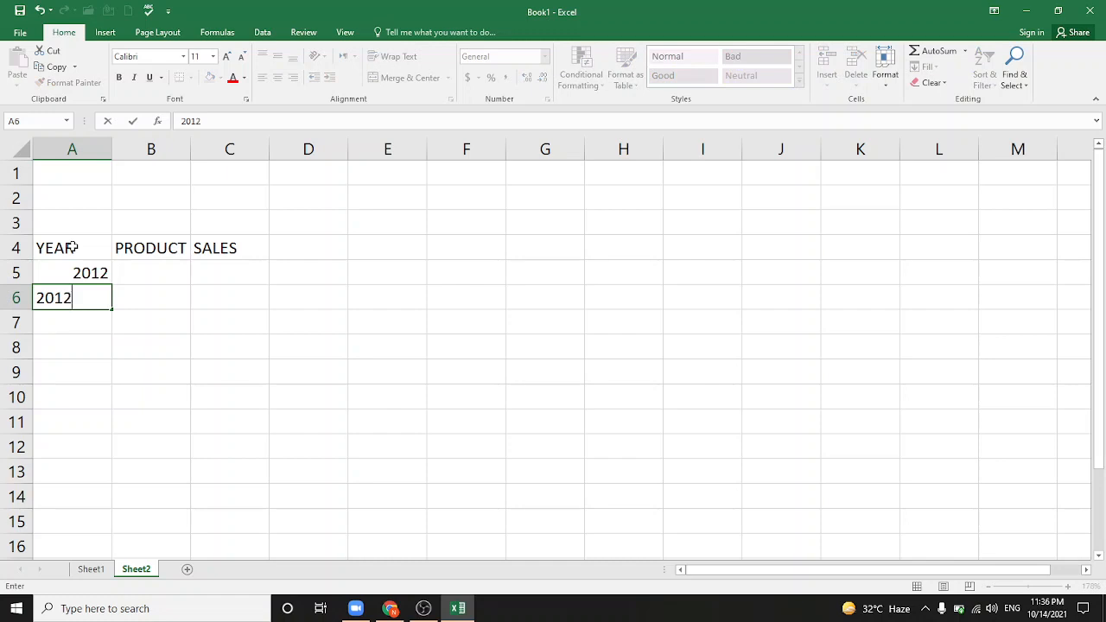
pyautogui.press('Up')
pyautogui.press('Down')
pyautogui.press('Down')
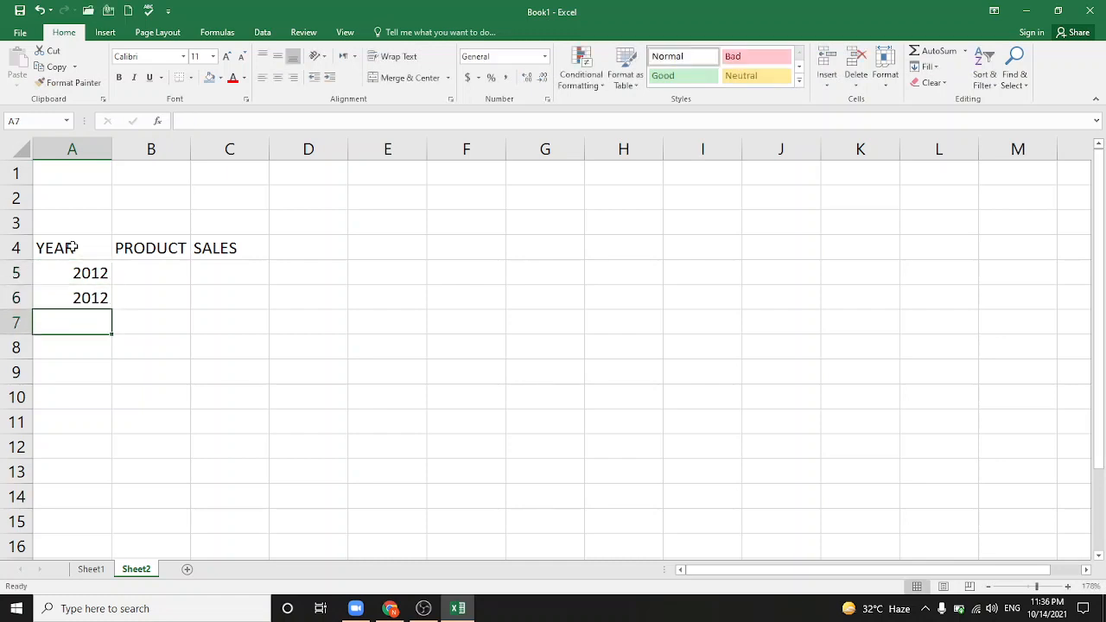
pyautogui.write('2014')
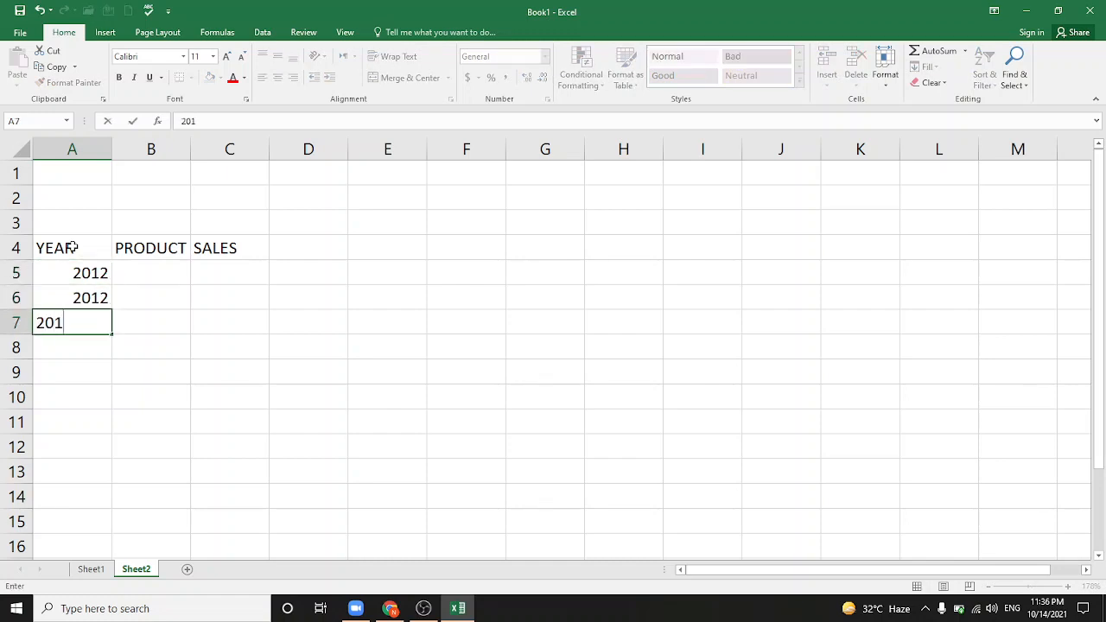
pyautogui.press('Return')
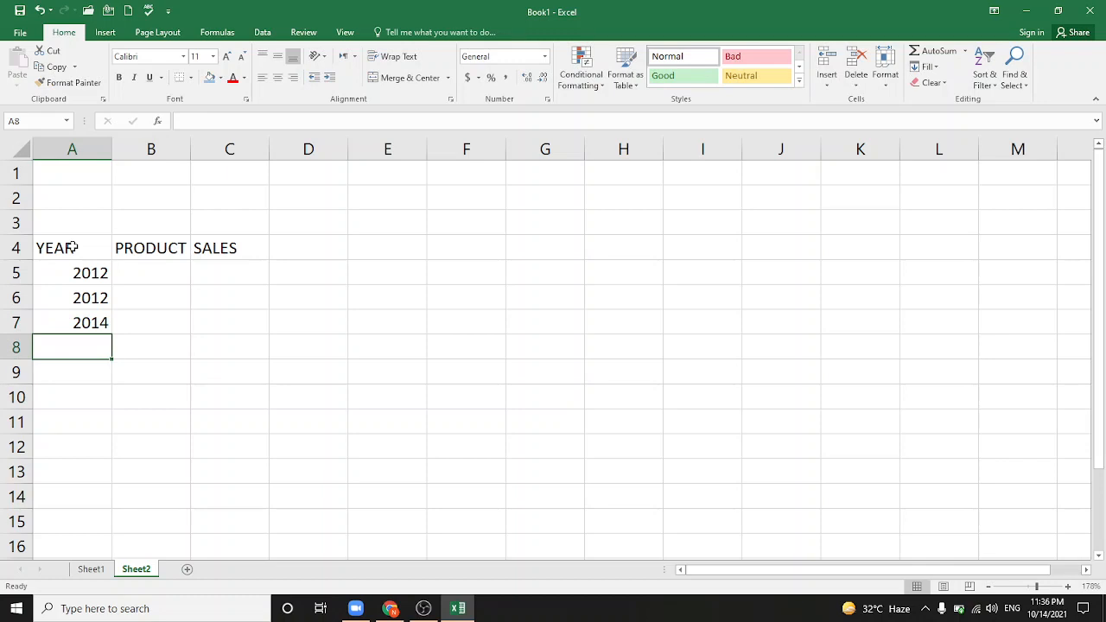
pyautogui.write('2016')
pyautogui.press('Return')
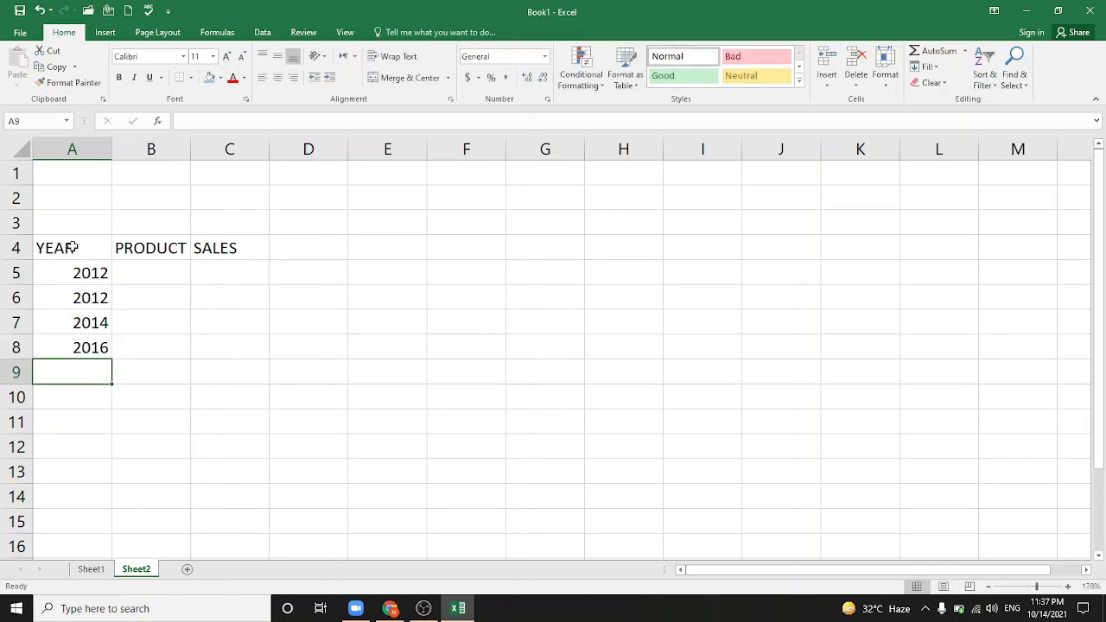
# Continue the YEAR column in cells A9 to A14 with 2012, 2018, 2020, 2016, 2020 and 2018
pyautogui.write('2012')
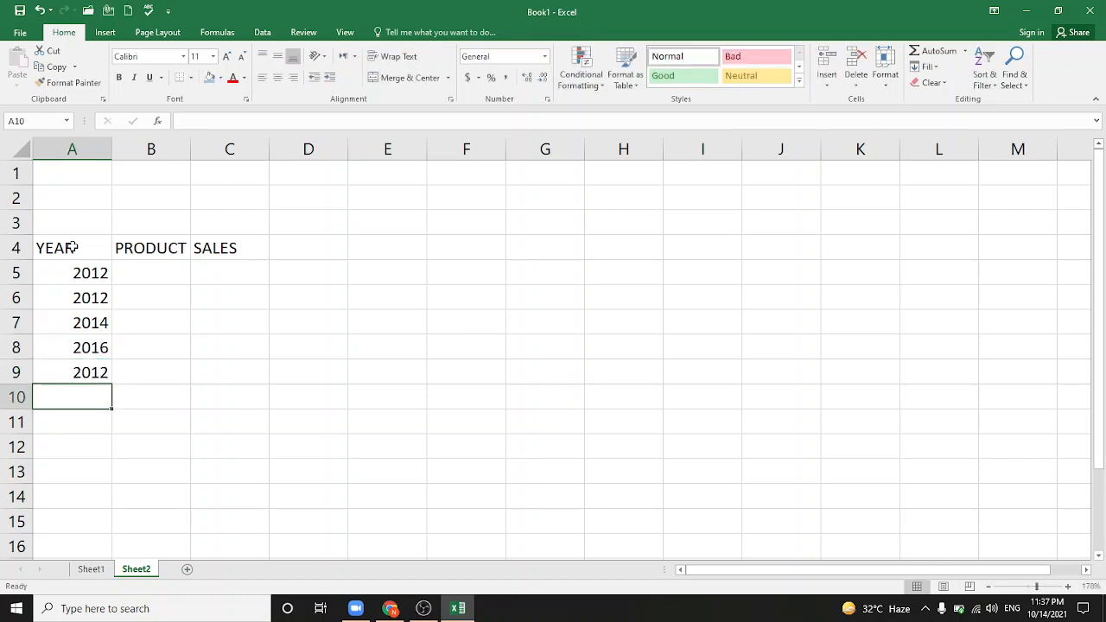
pyautogui.press('Return')
pyautogui.write('2018')
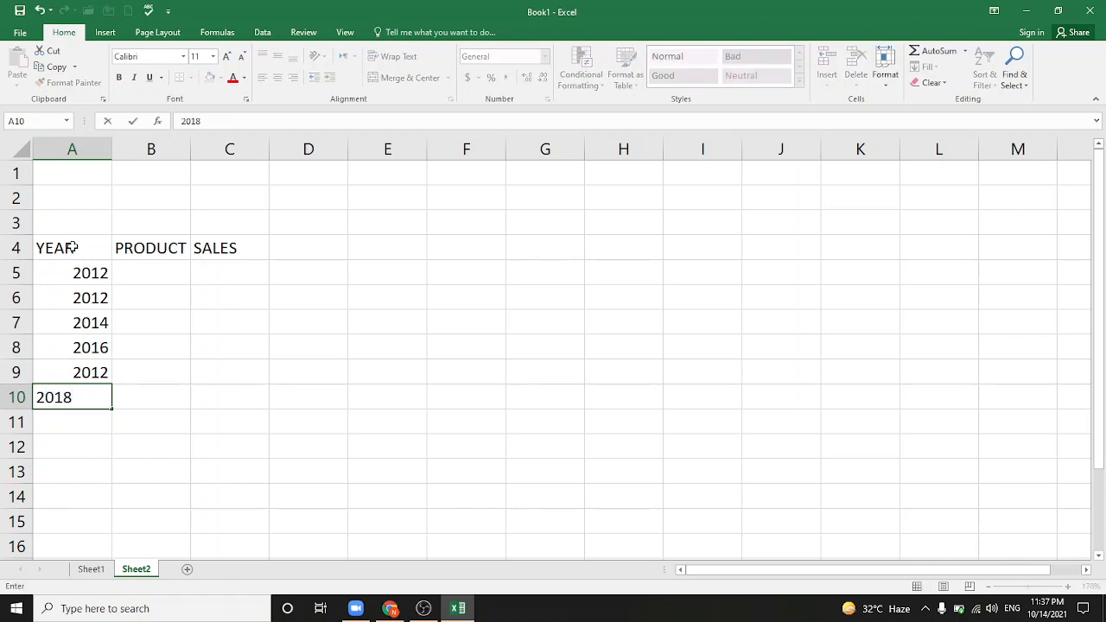
pyautogui.press('Return')
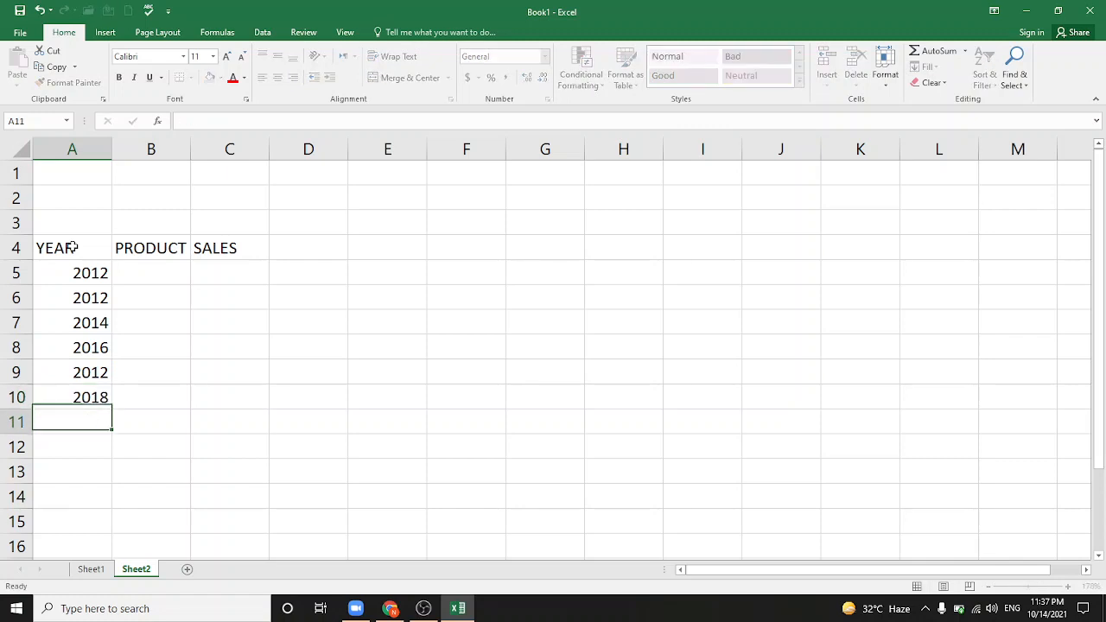
pyautogui.write('2020')
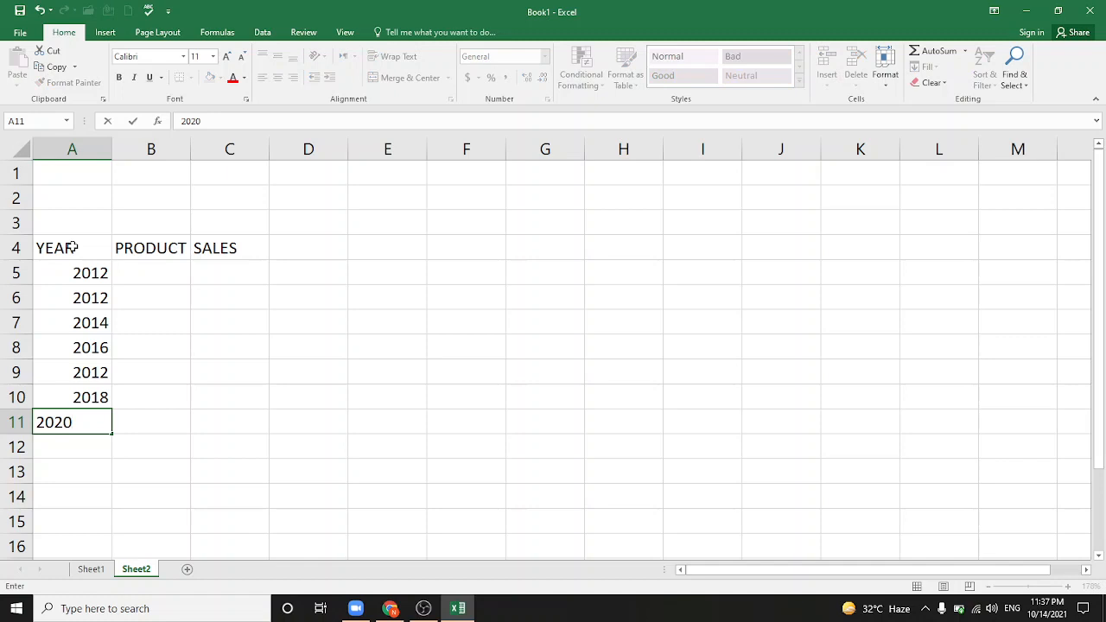
pyautogui.press('Return')
pyautogui.write('2016')
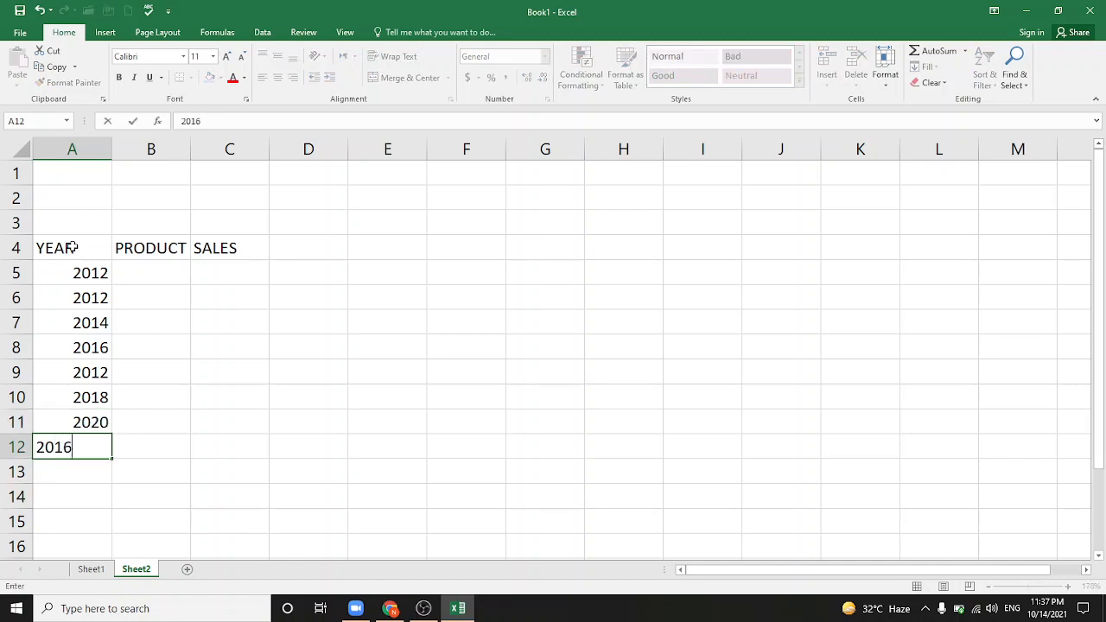
pyautogui.press('Return')
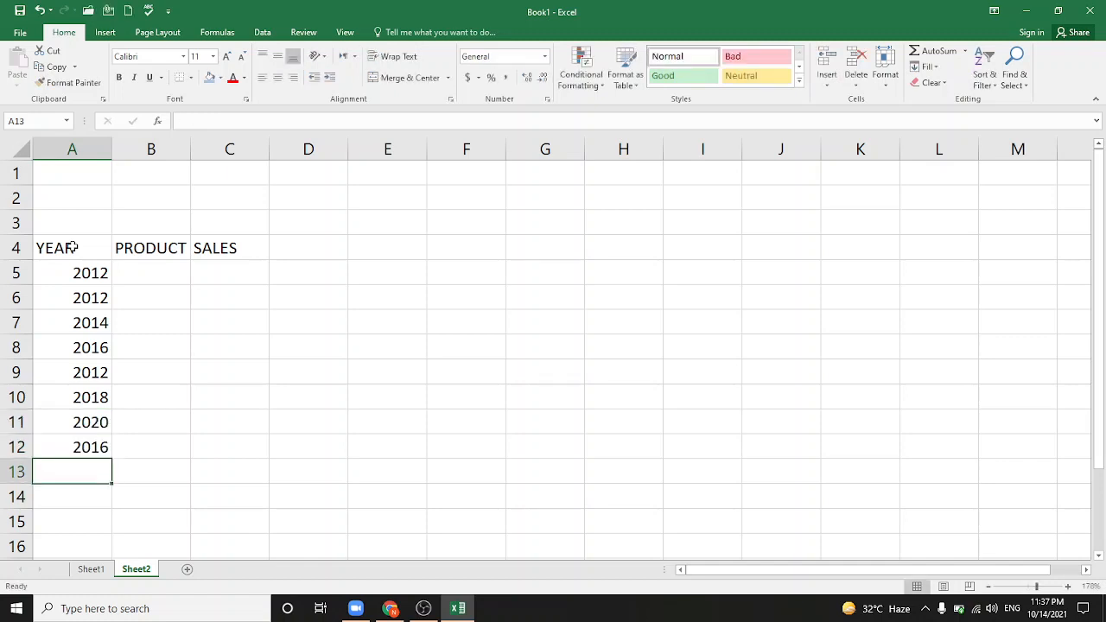
pyautogui.write('2020')
pyautogui.press('Return')
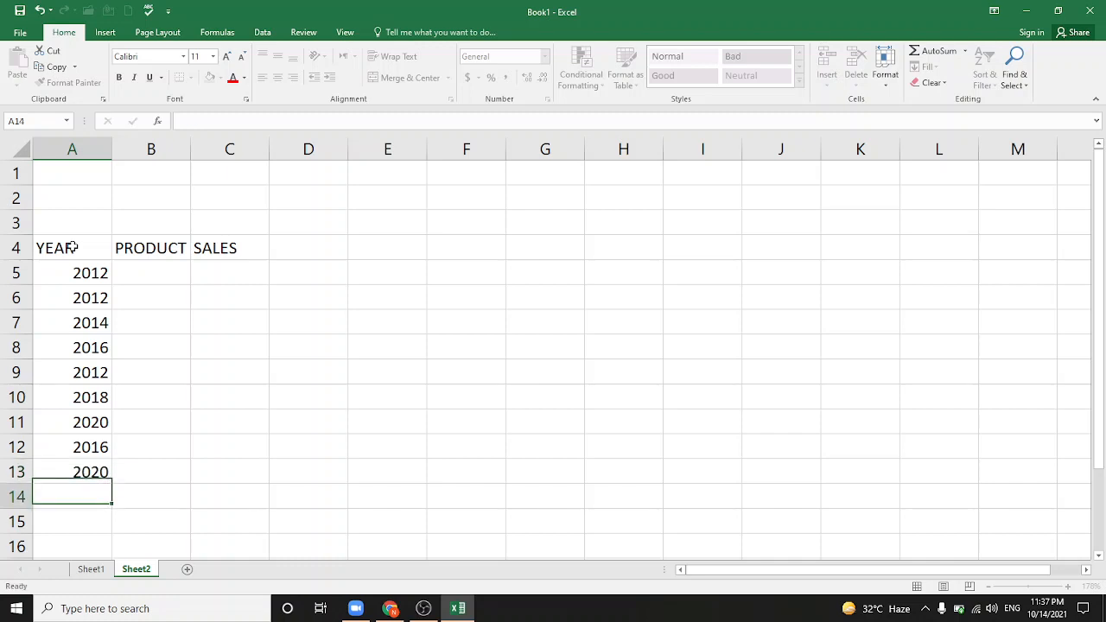
pyautogui.write('2018')
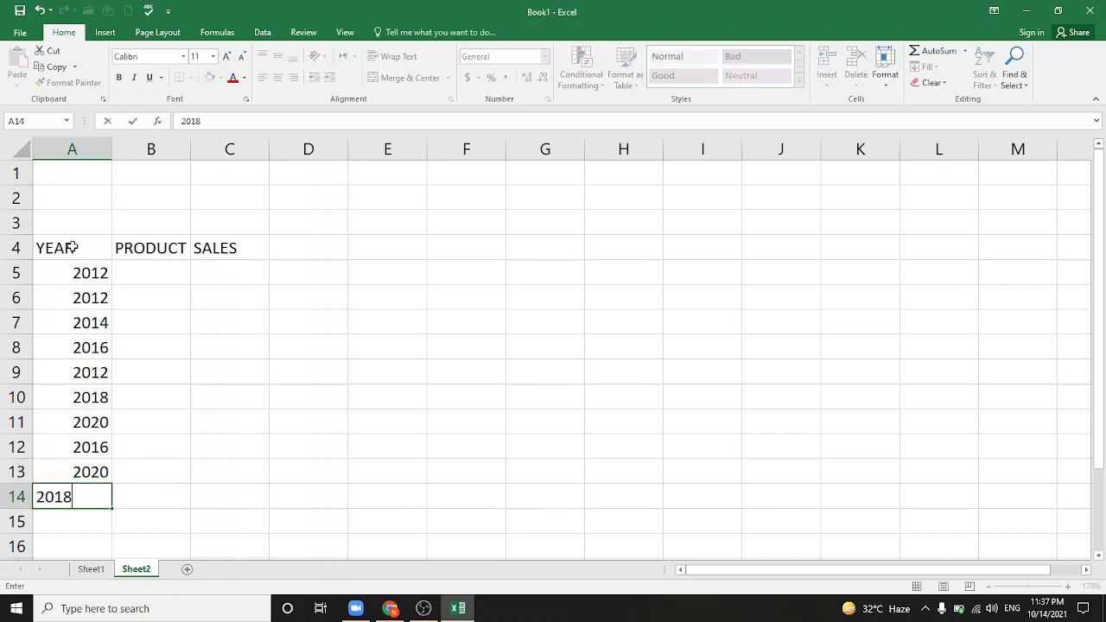
pyautogui.press('Tab')
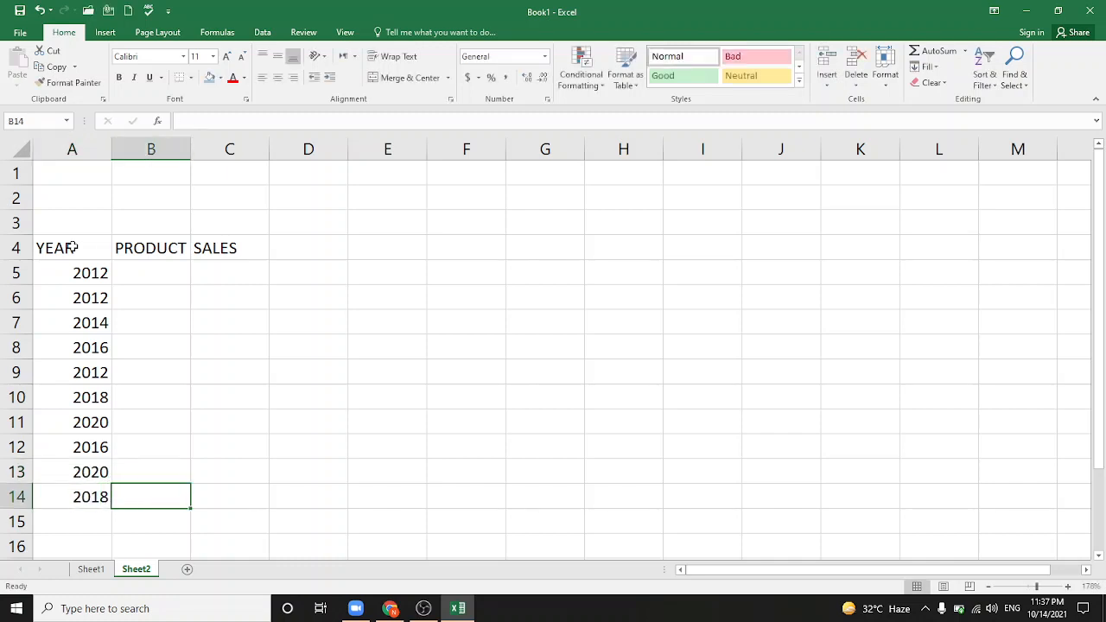
# Enter C.P.U as the product for the first 2012 record in cell B5
pyautogui.press('Up')
pyautogui.press('Up')
pyautogui.press('Up')
pyautogui.press('Up')
pyautogui.press('Up')
pyautogui.press('Up')
pyautogui.press('Up')
pyautogui.press('Up')
pyautogui.press('Up')
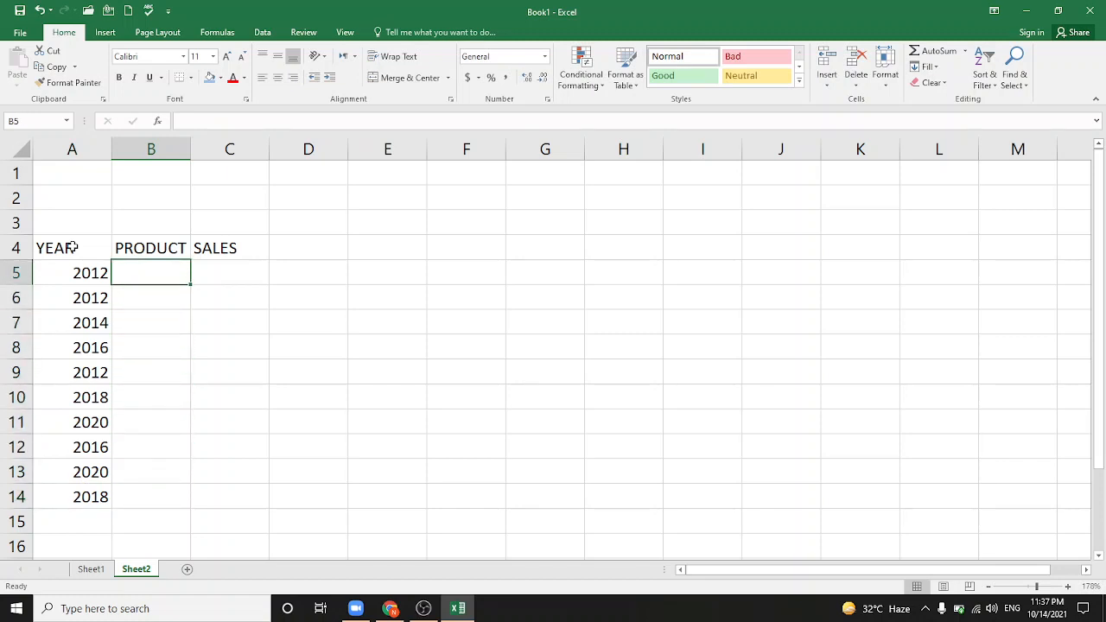
pyautogui.write('C.P')
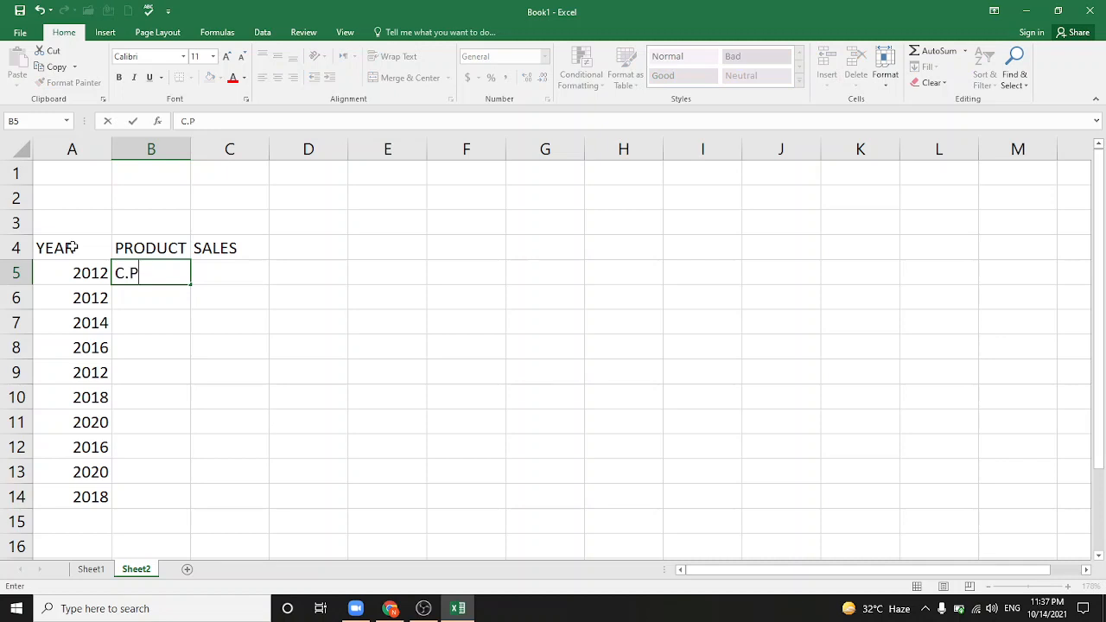
pyautogui.write('.U')
pyautogui.press('Return')
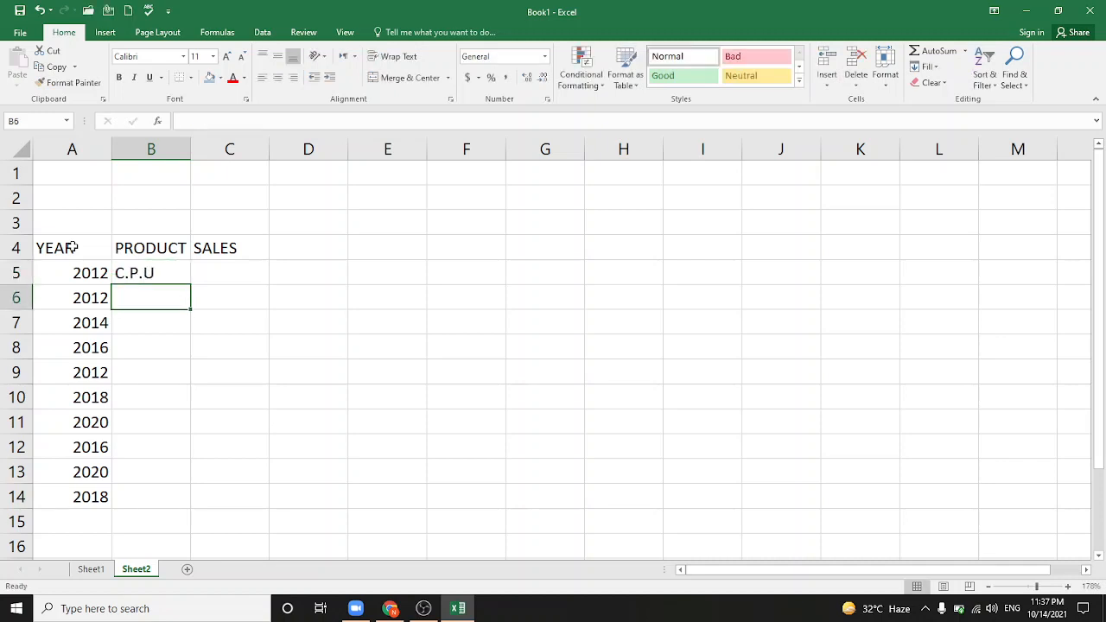
# Enter 680 as the sales figure for the C.P.U record in cell C5
pyautogui.press('Up')
pyautogui.press('Right')
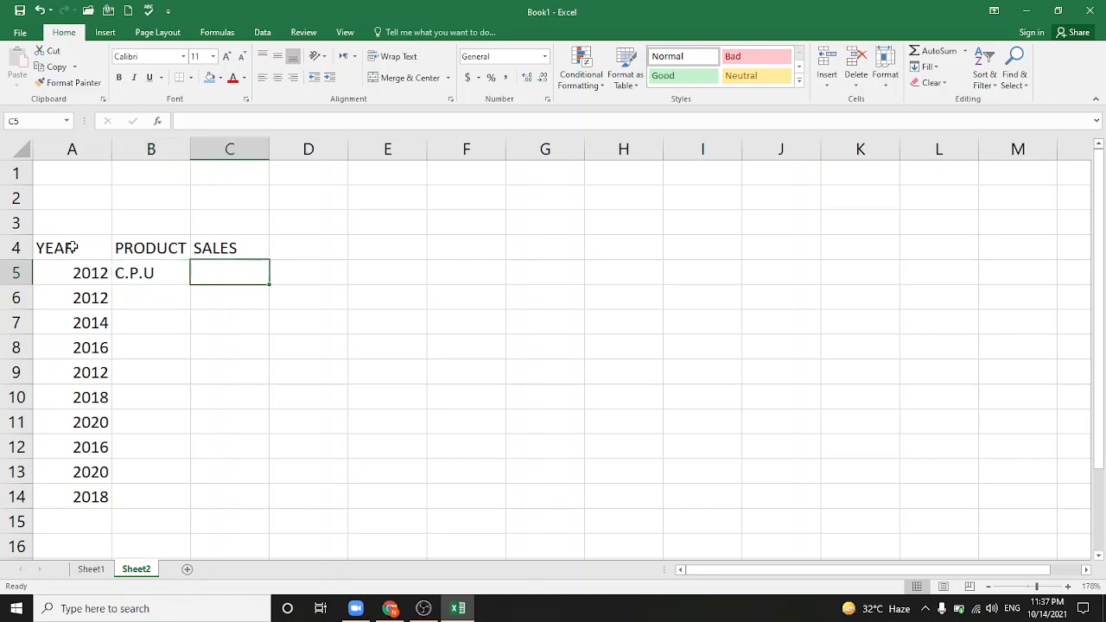
pyautogui.write('680')
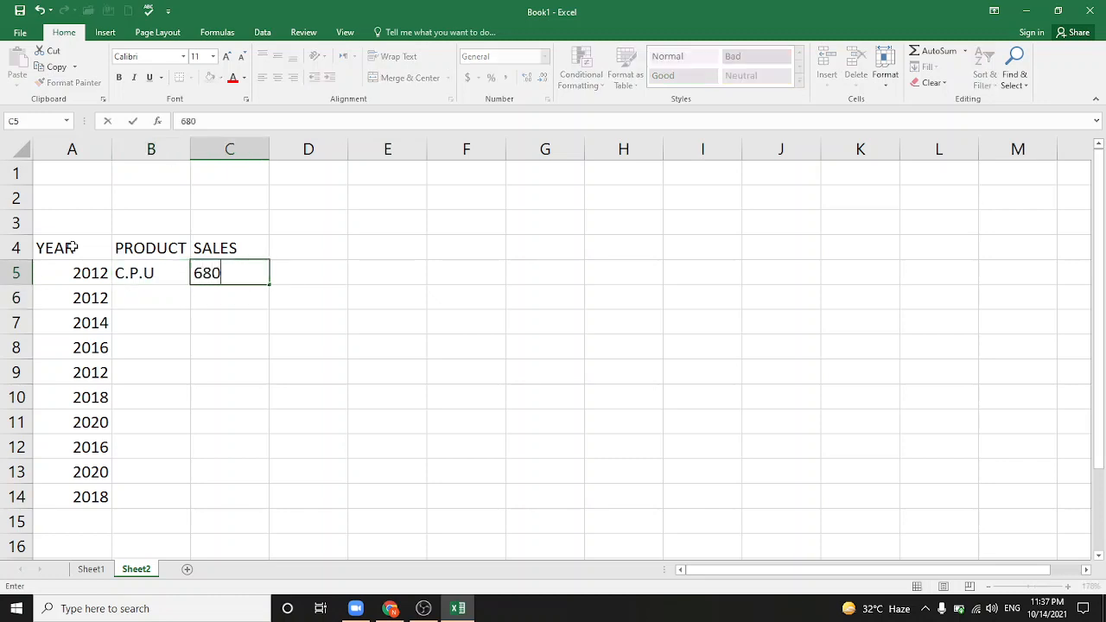
pyautogui.press('Return')
pyautogui.press('Left')
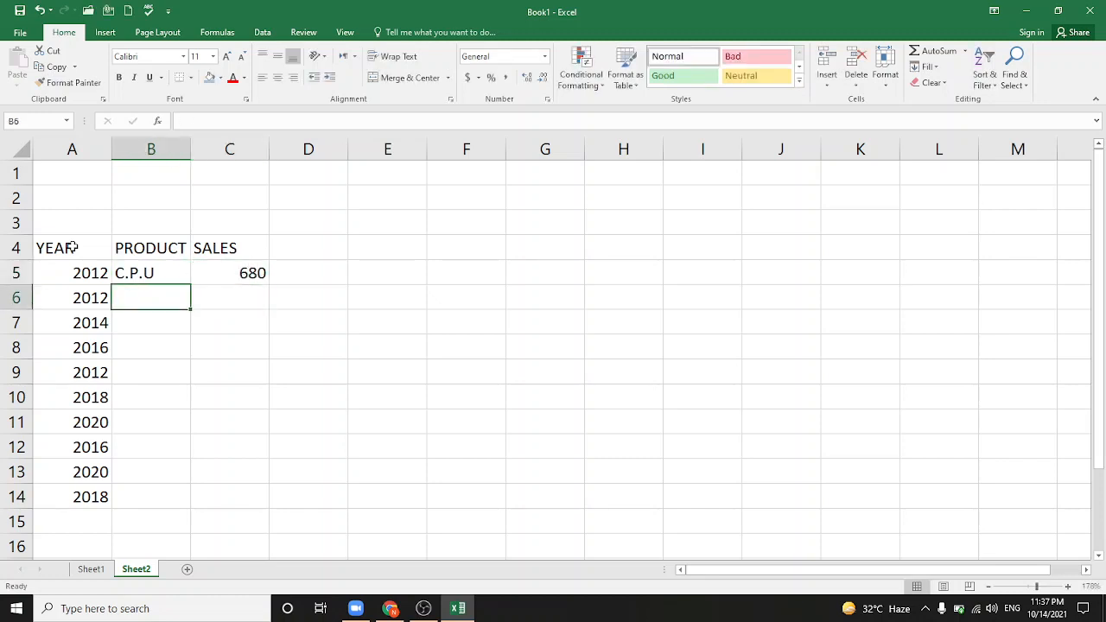
# Fill row 6 of the table with the product USB and a sales figure of 7200
pyautogui.write('USB')
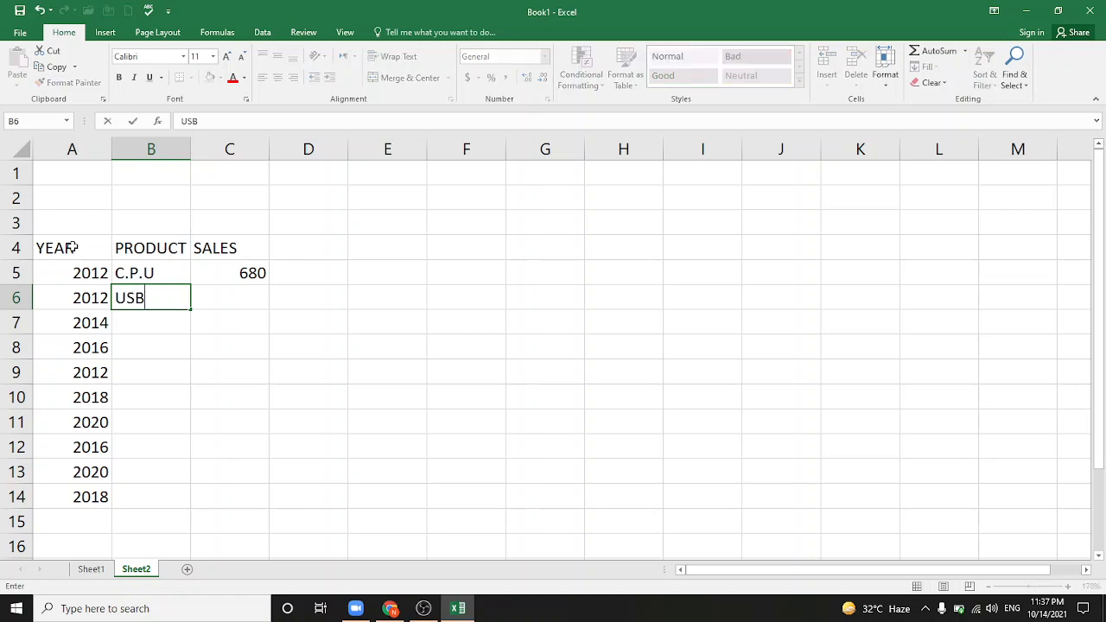
pyautogui.press('Tab')
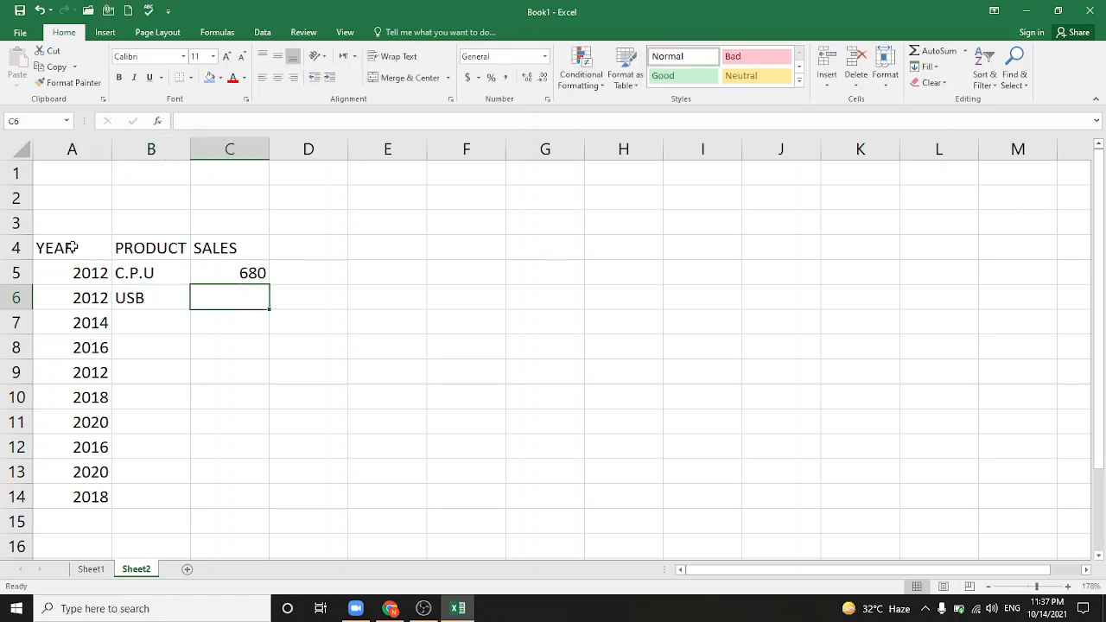
pyautogui.write('7200')
pyautogui.press('Return')
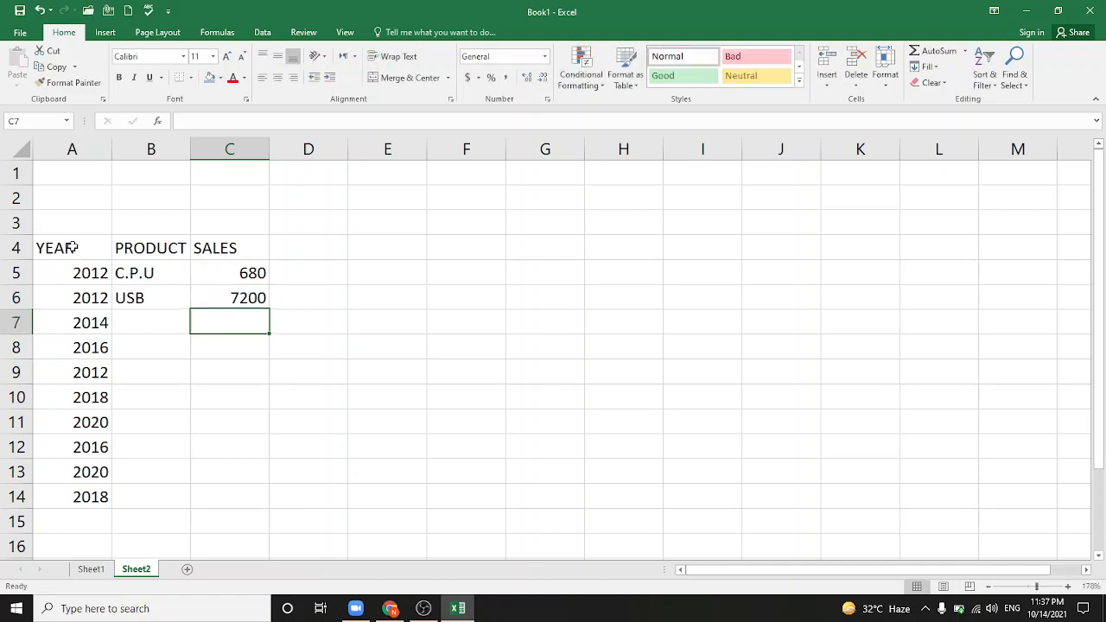
# Enter C.P.U as the product and 79 as the sales figure for the 2014 record in row 7
pyautogui.press('Left')
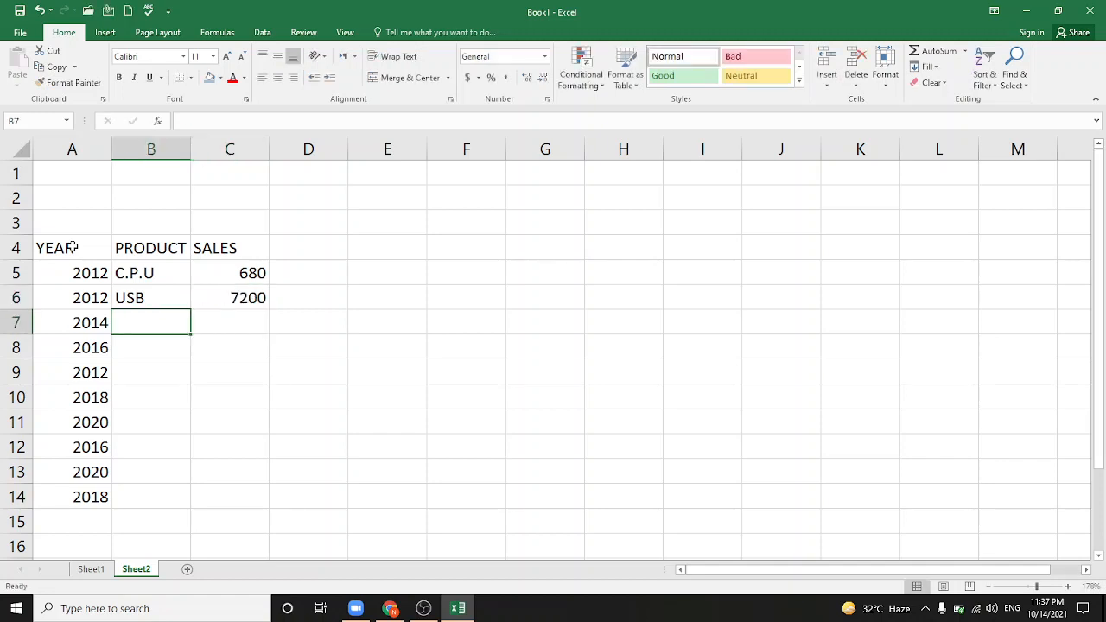
pyautogui.write('C..')
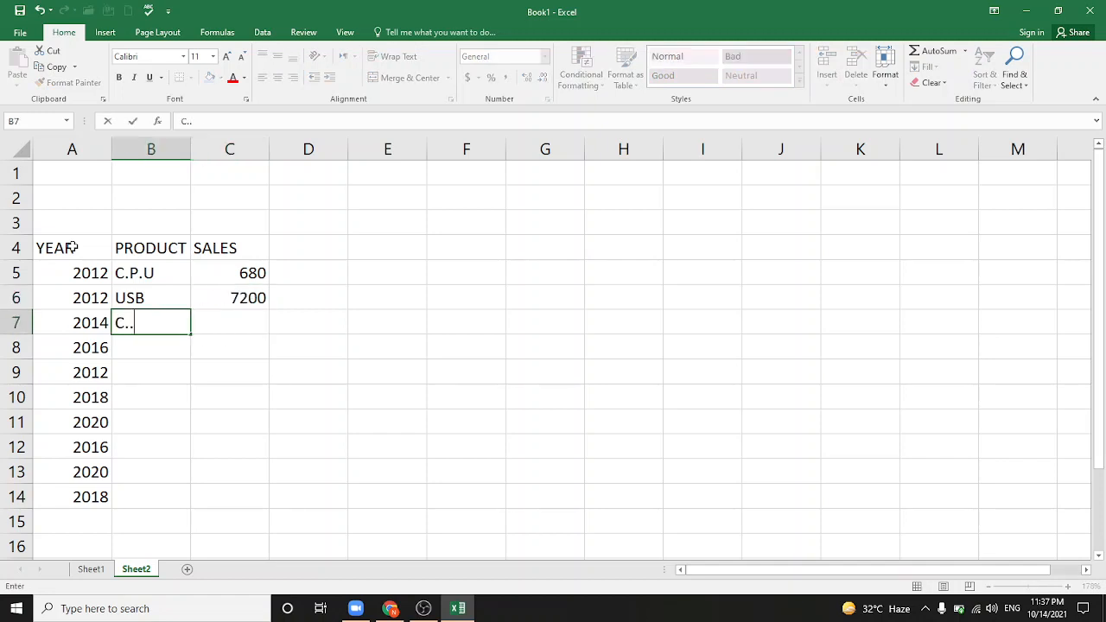
pyautogui.write('U')
pyautogui.press('Tab')
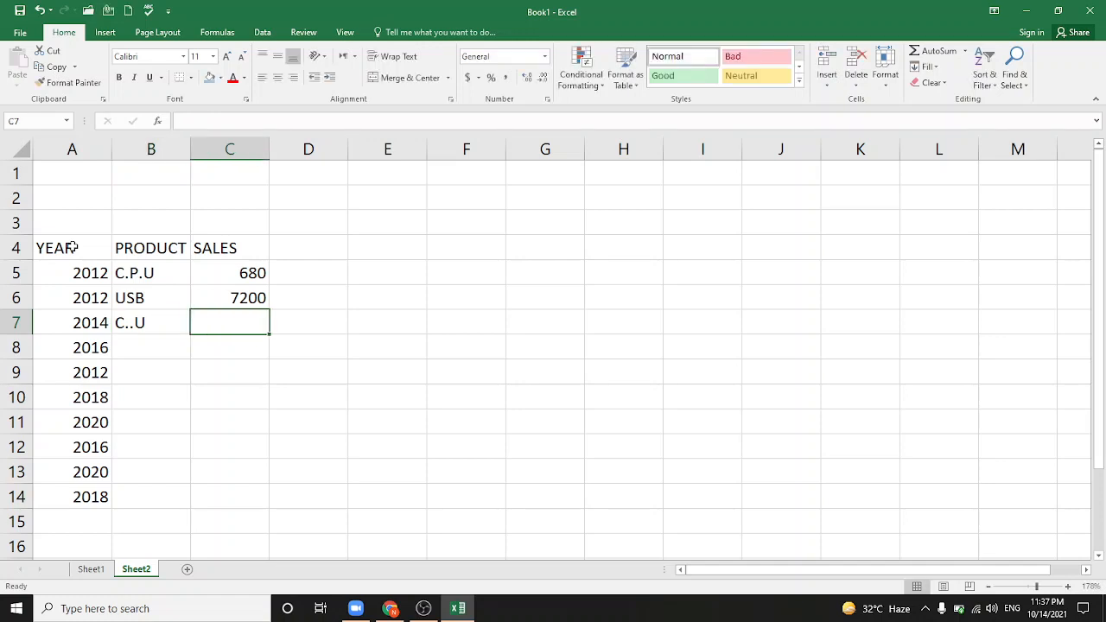
pyautogui.press('Left')
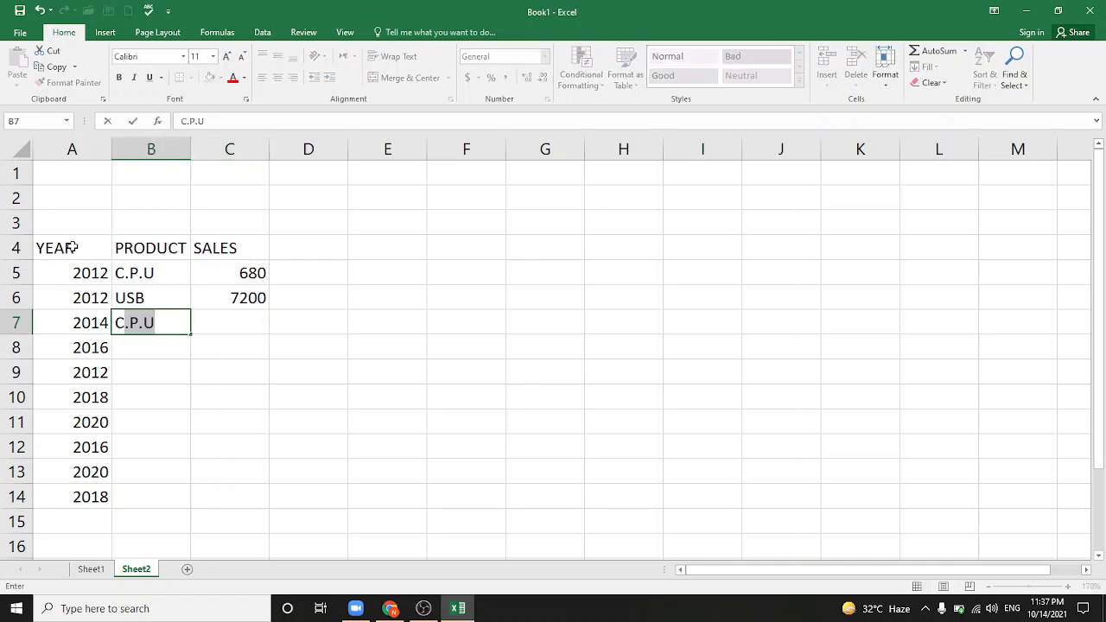
pyautogui.press('Tab')
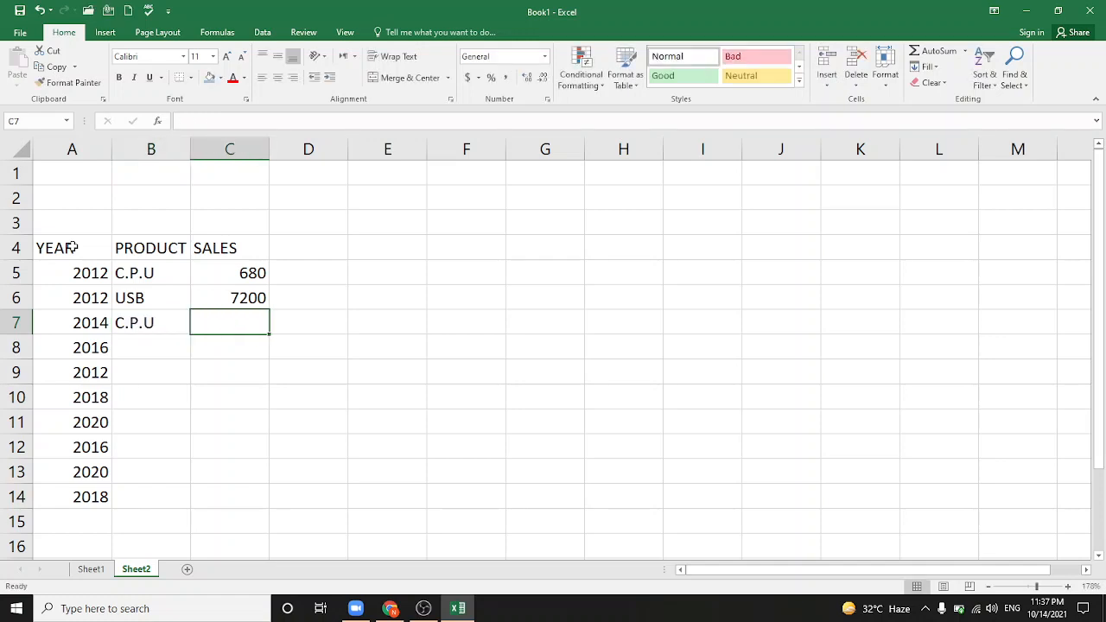
pyautogui.write('79')
pyautogui.press('Return')
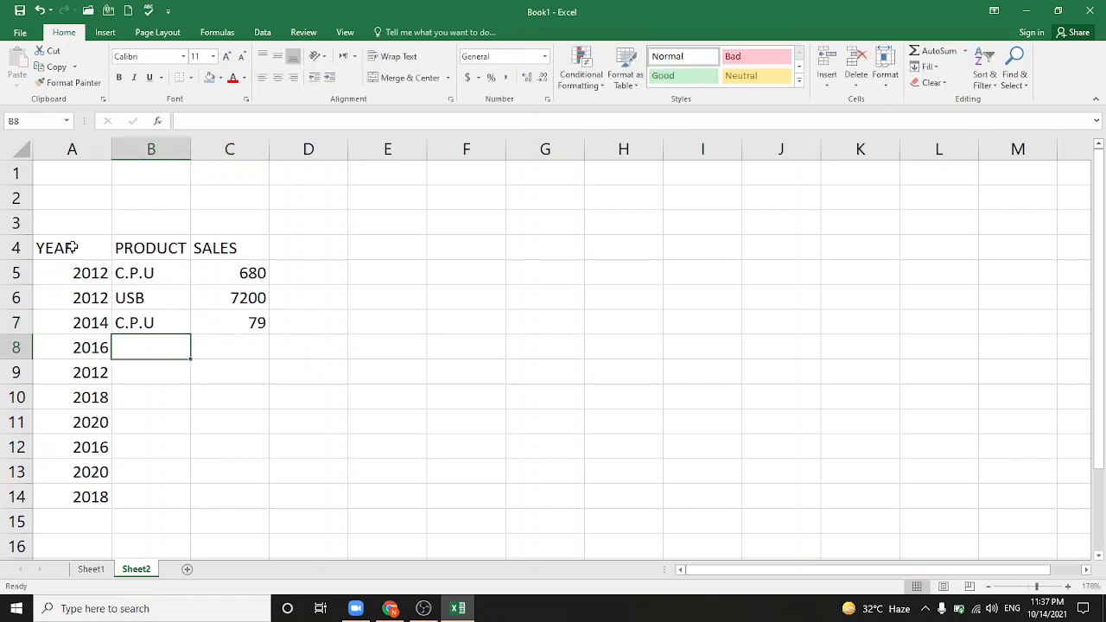
# Enter MONITOR with sales of 550 for the 2016 record in row 8
pyautogui.write('MONITOR')
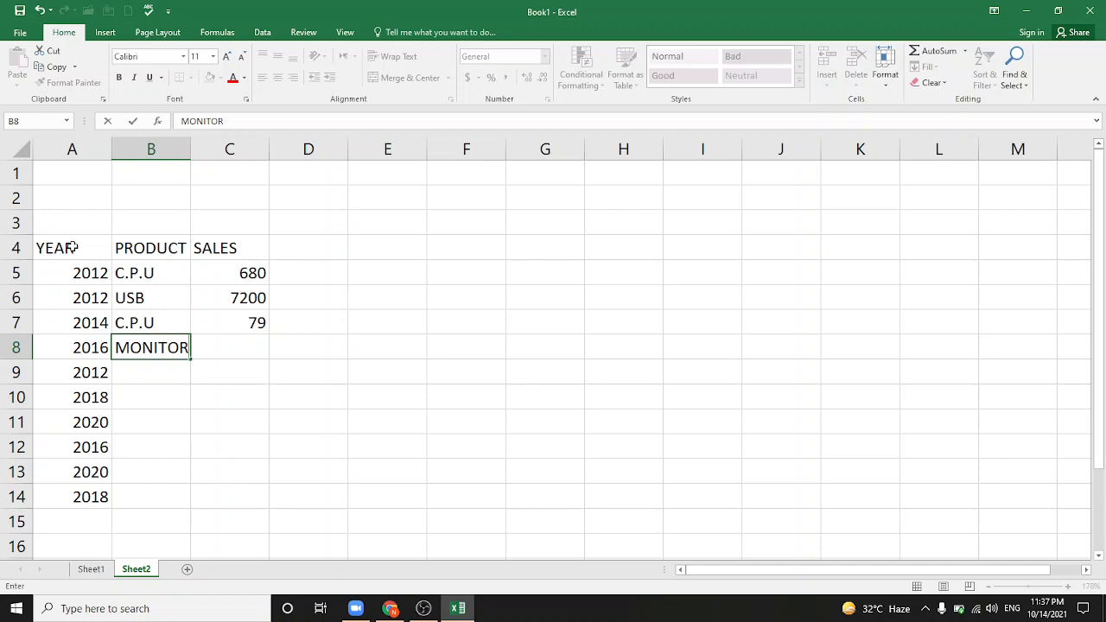
pyautogui.press('Tab')
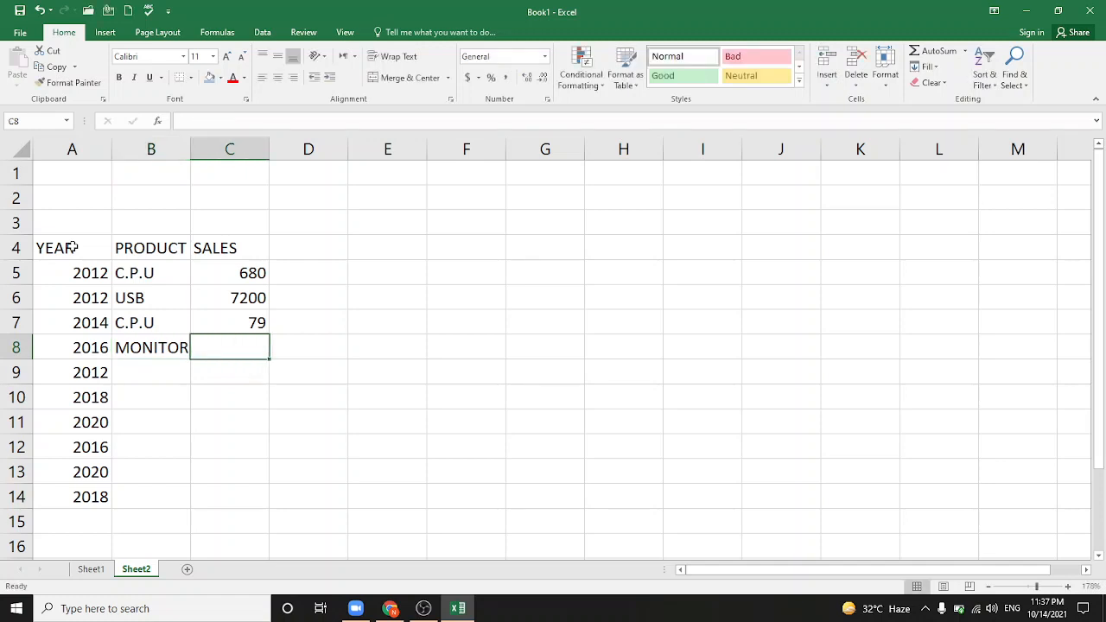
pyautogui.write('550')
pyautogui.press('Return')
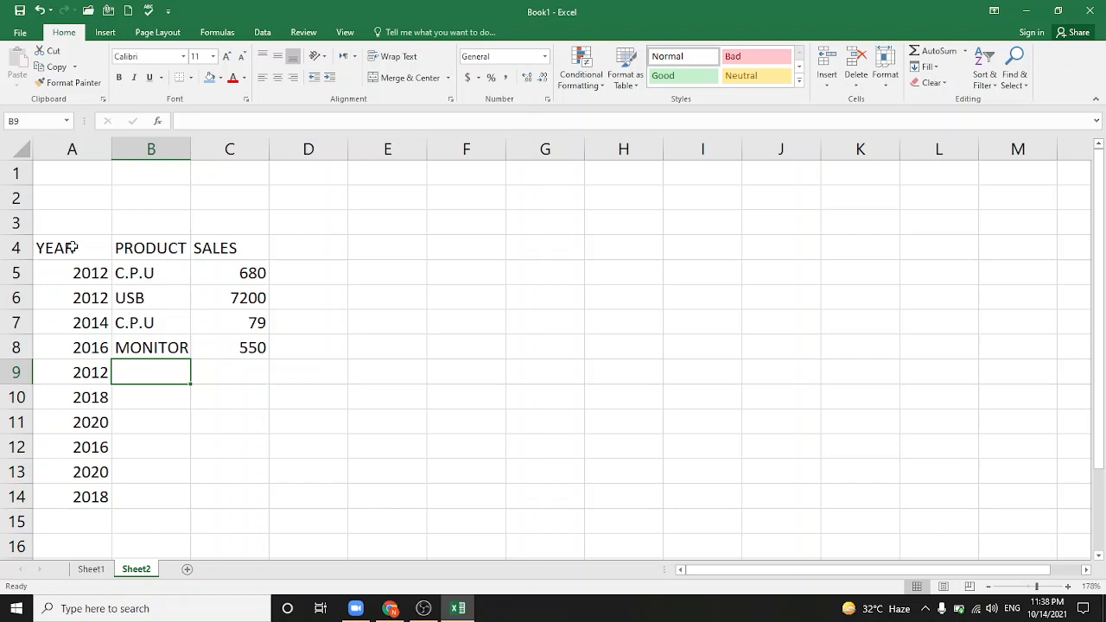
# Complete the 2012 record in row 9 with the product MONITOR and sales of 1050
pyautogui.write('MONUT')
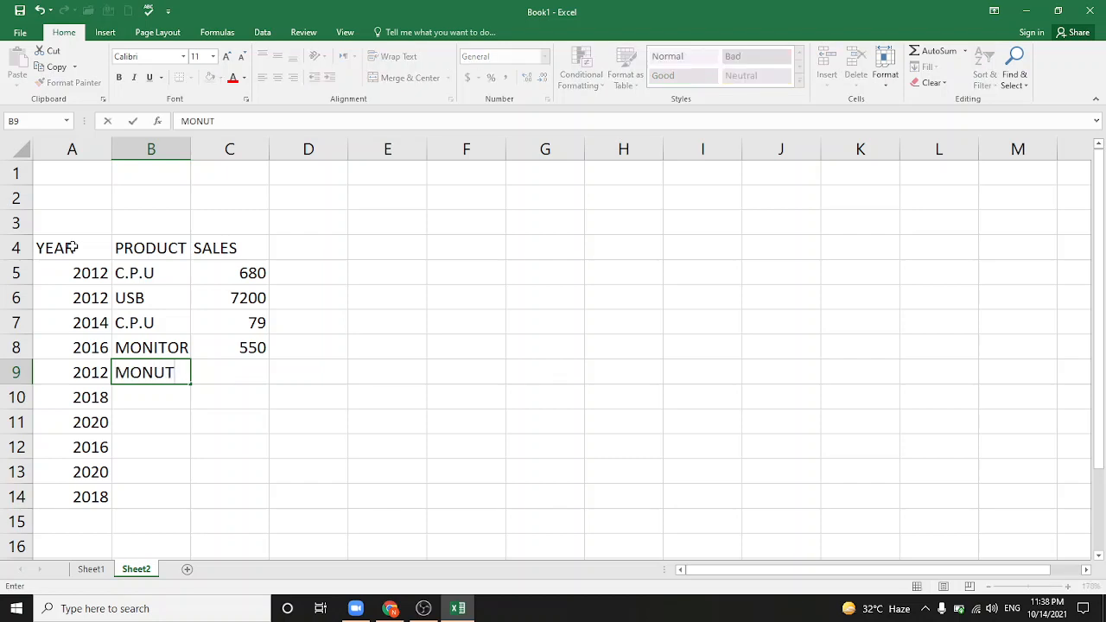
pyautogui.press('BackSpace')
pyautogui.press('BackSpace')
pyautogui.write('ITOR')
pyautogui.press('Tab')
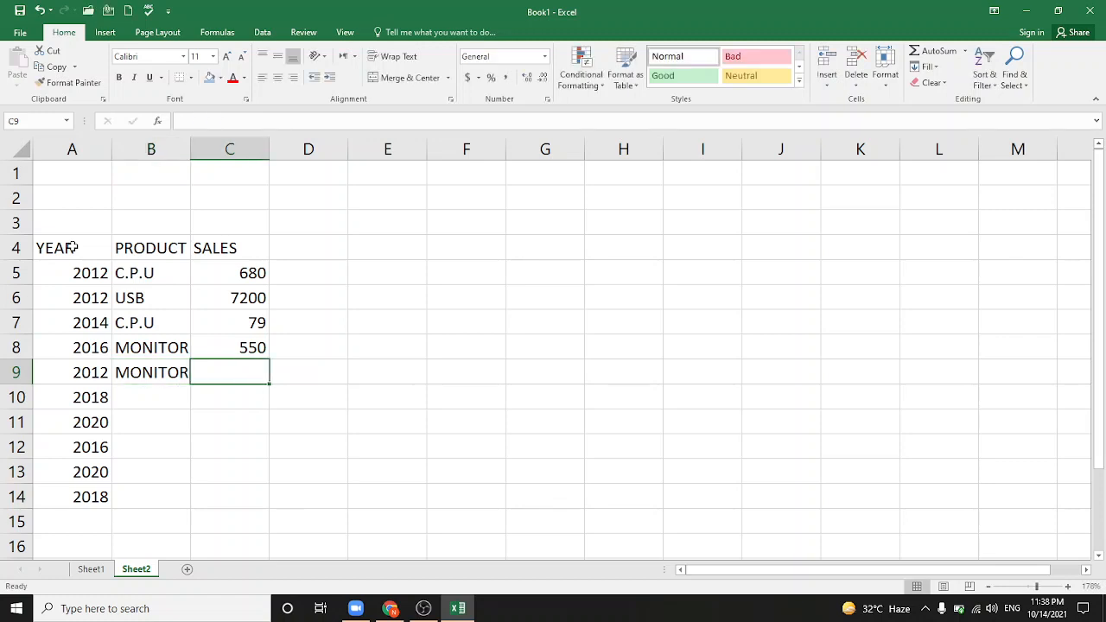
pyautogui.write('1')
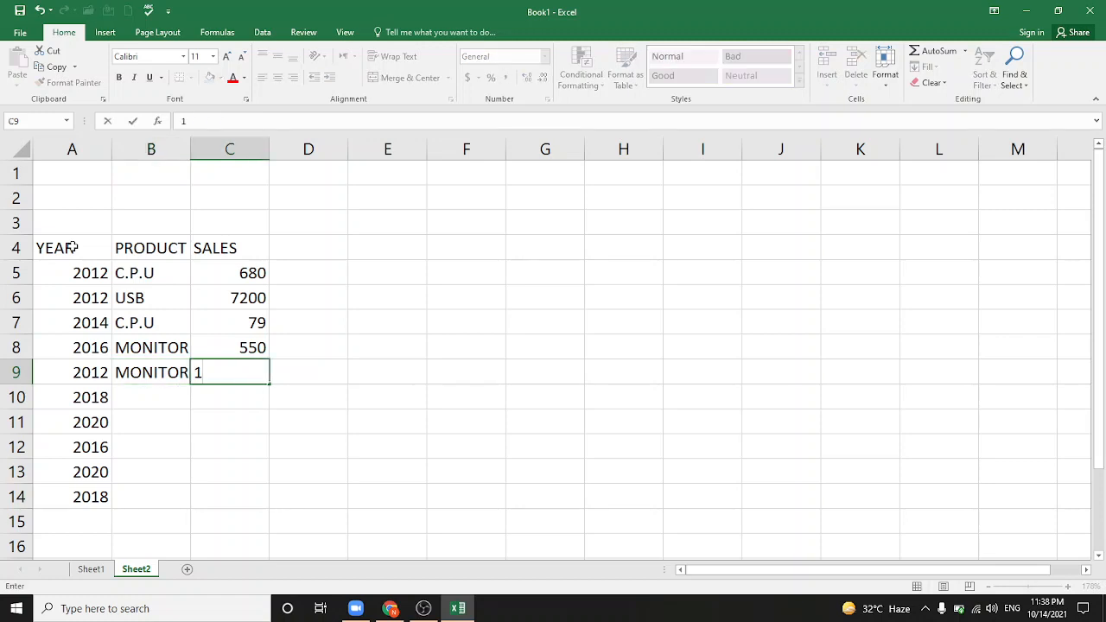
pyautogui.write('050')
pyautogui.press('Return')
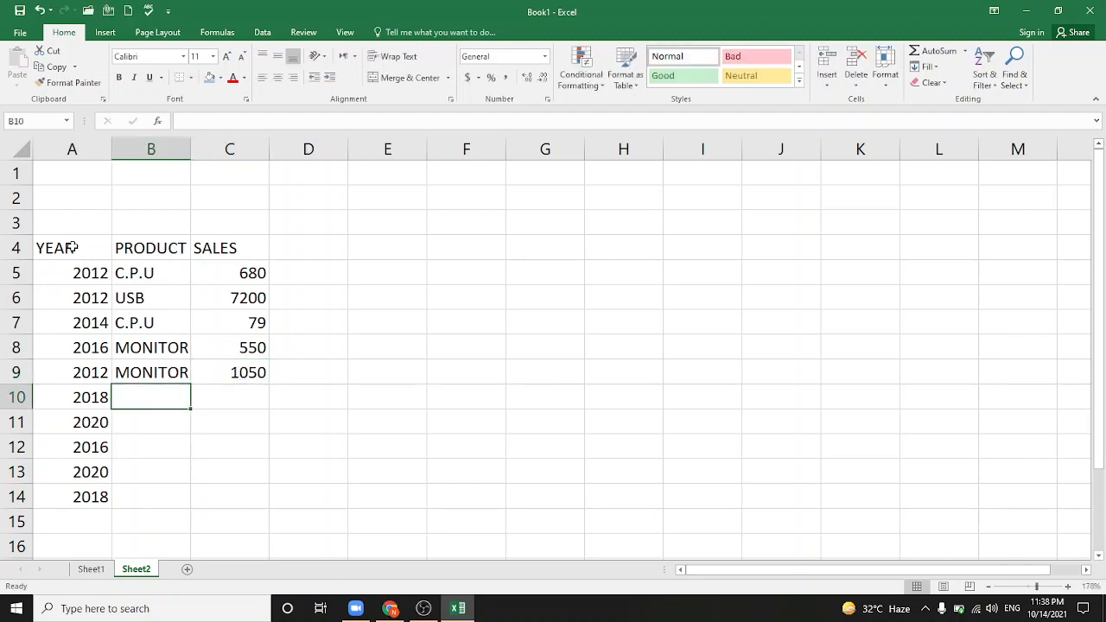
# Enter U.S.B as the product and 5000 as the sales figure for the 2018 record in row 10
pyautogui.write('U.S.')
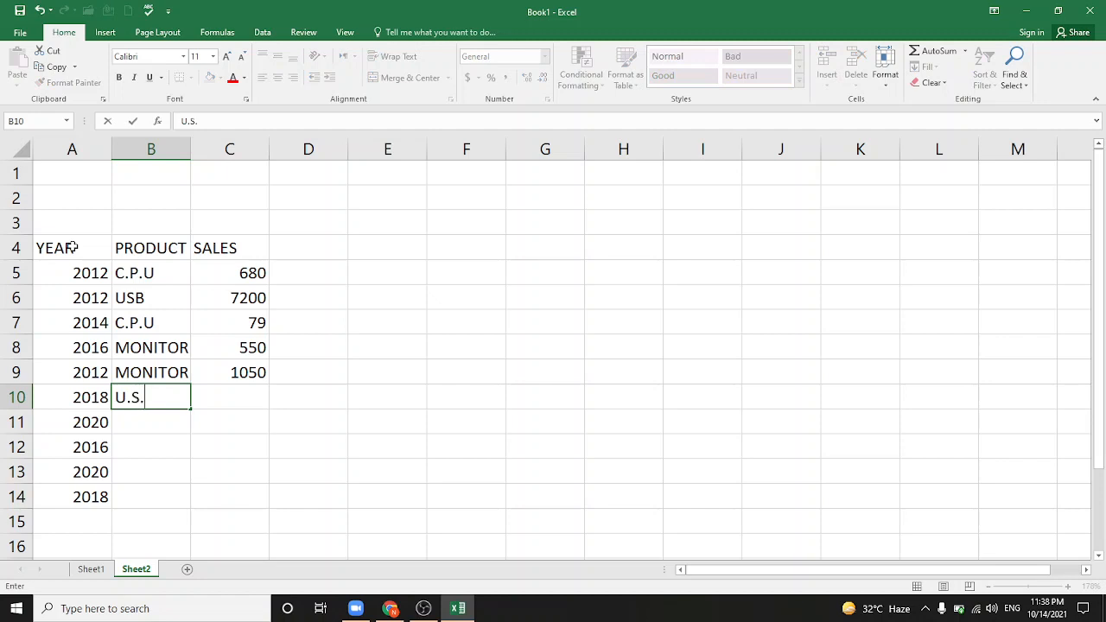
pyautogui.write('B')
pyautogui.press('Tab')
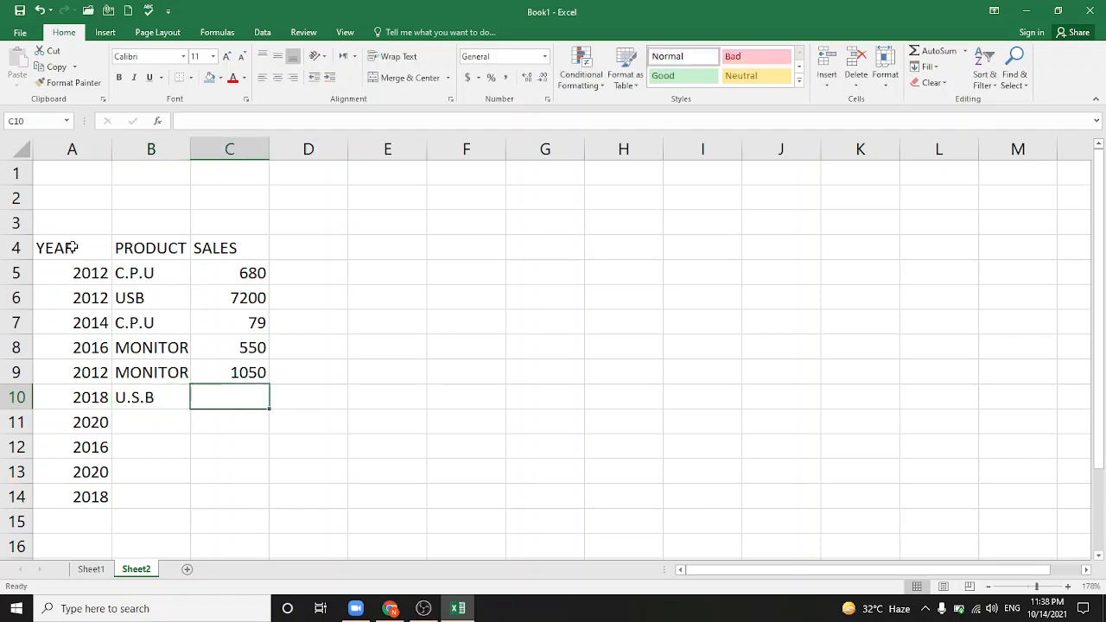
pyautogui.write('00')
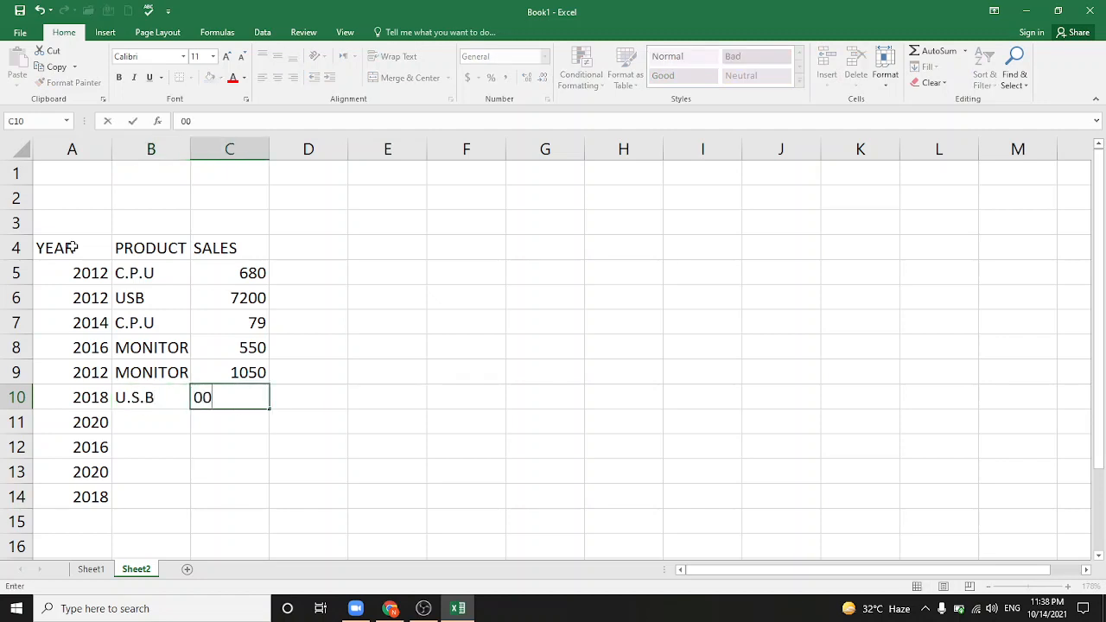
pyautogui.press('BackSpace')
pyautogui.press('BackSpace')
pyautogui.write('5000')
pyautogui.press('Return')
# Fill in the 2020 record in row 11 with the product C.P.U and sales of 4000
pyautogui.press('Left')
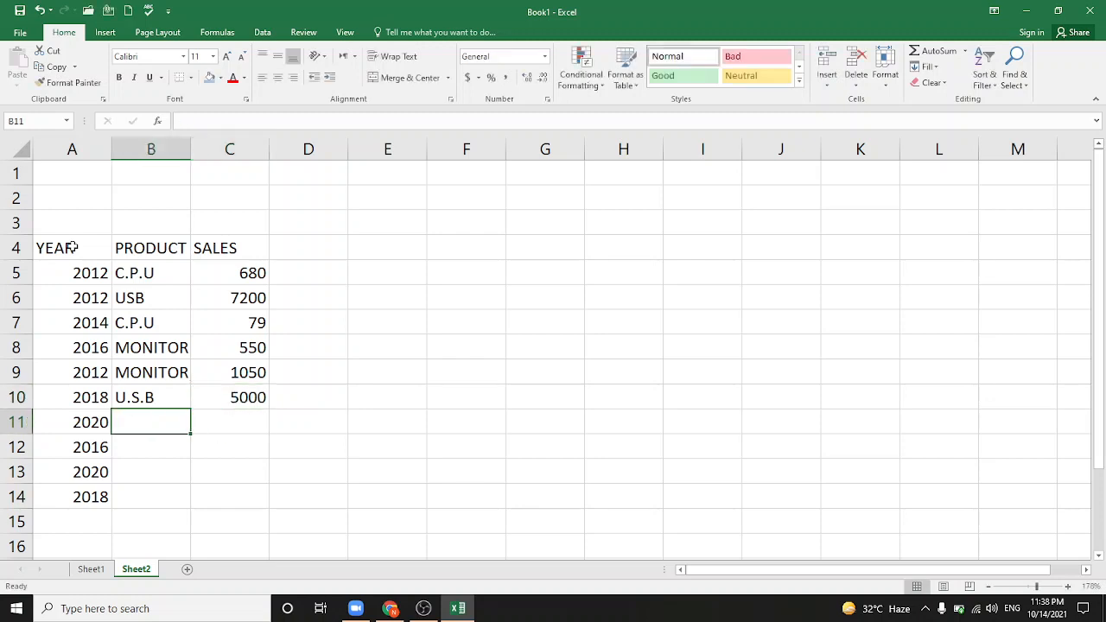
pyautogui.write('C.P.U')
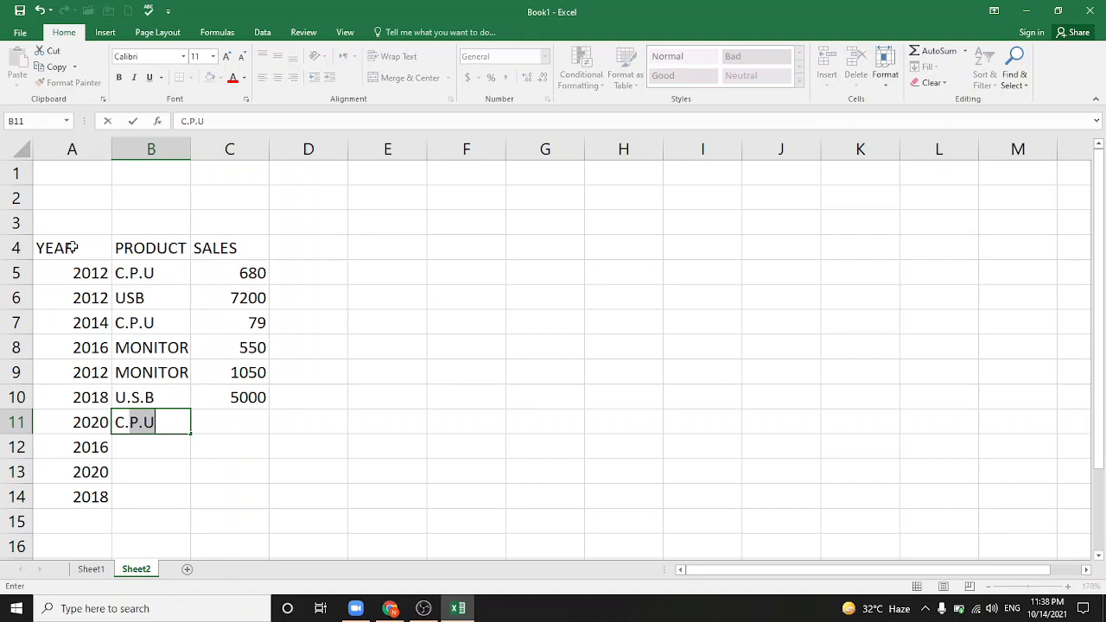
pyautogui.press('Tab')
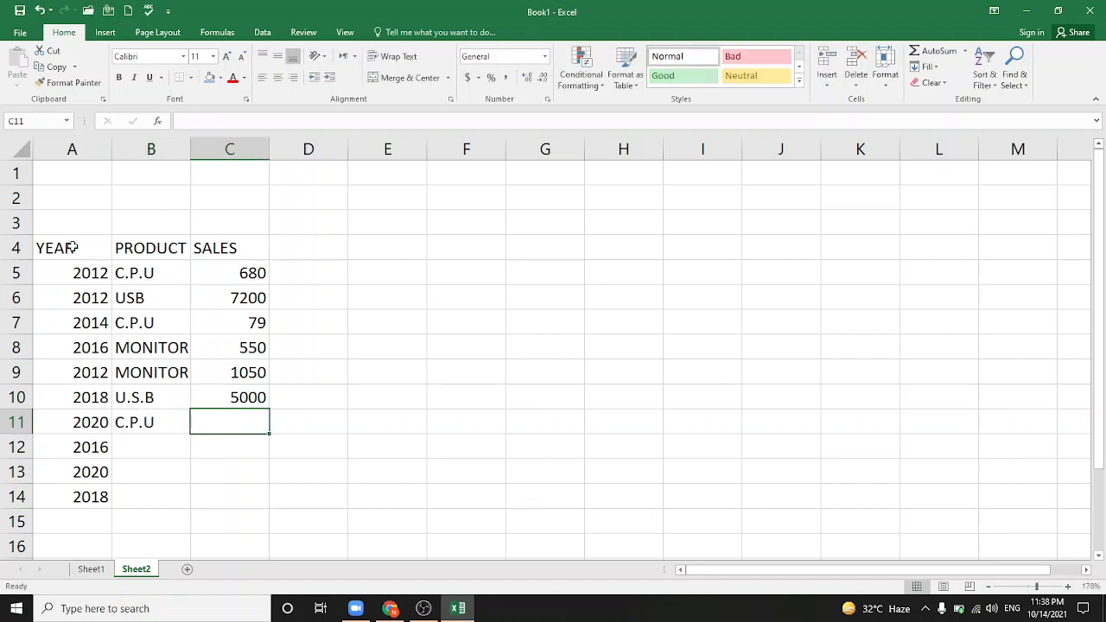
pyautogui.write('4000')
pyautogui.press('Down')
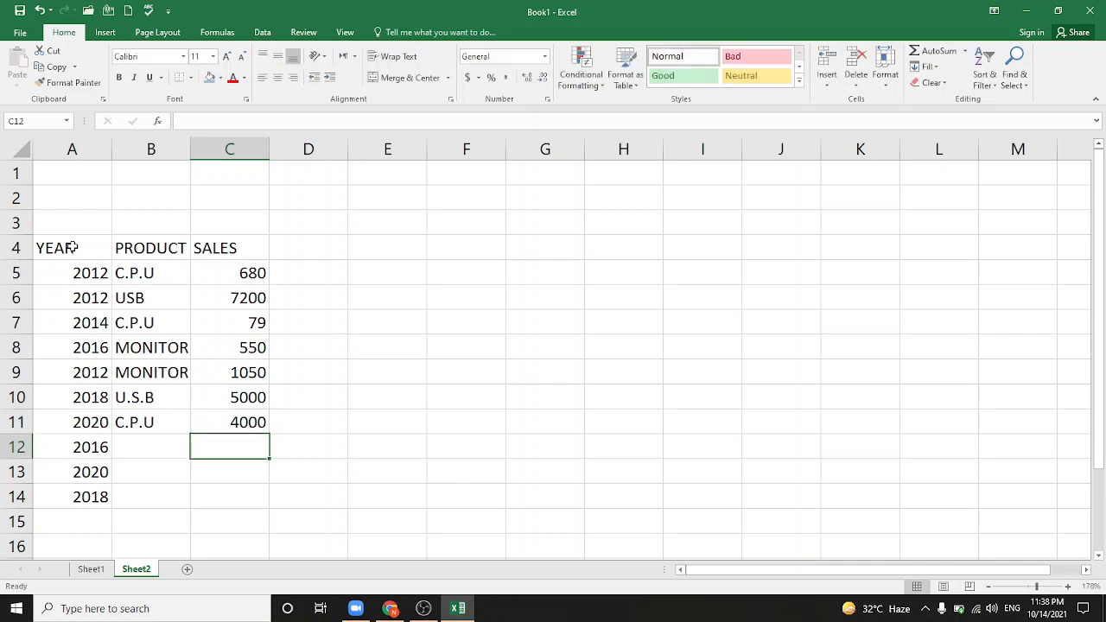
# Enter U.S.B with a sales figure of 8080 for the 2016 record in row 12
pyautogui.press('Left')
pyautogui.write('U.S')
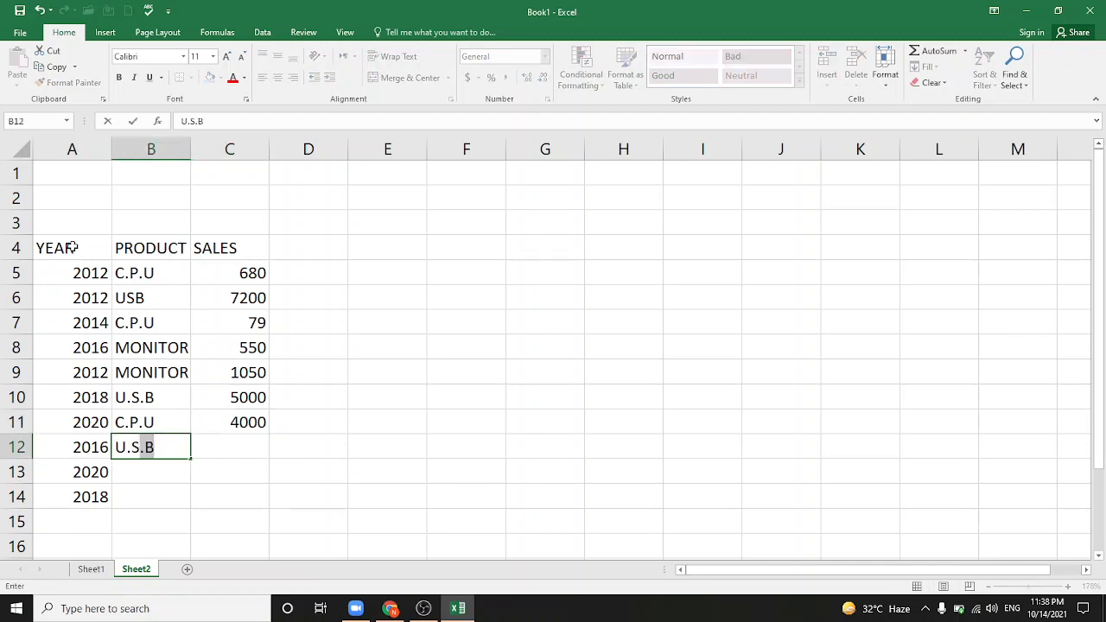
pyautogui.press('Right')
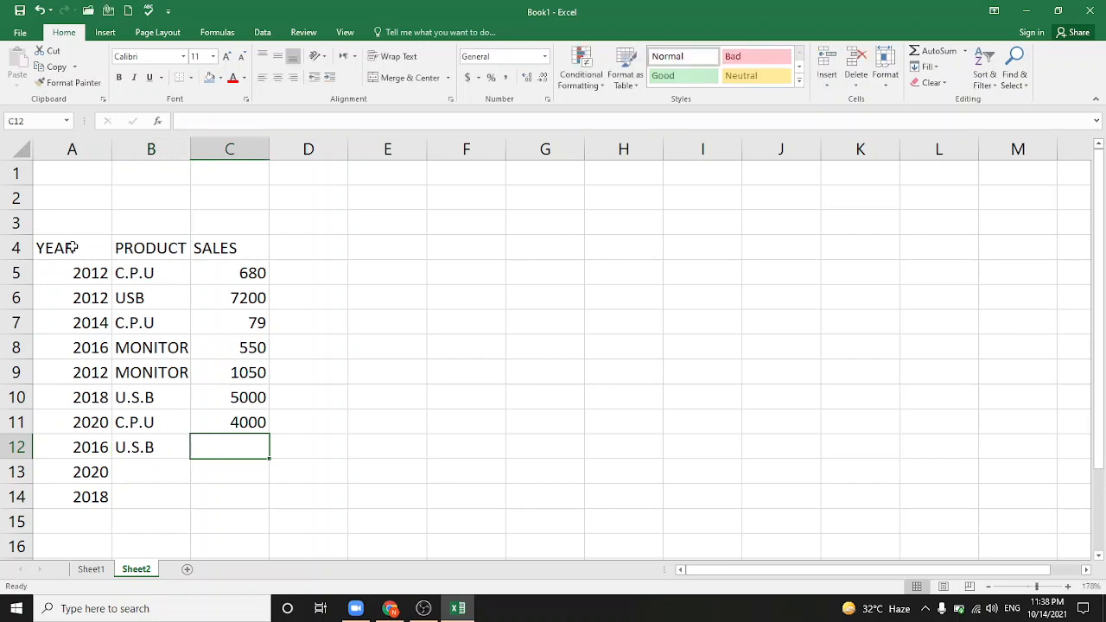
pyautogui.write('8080')
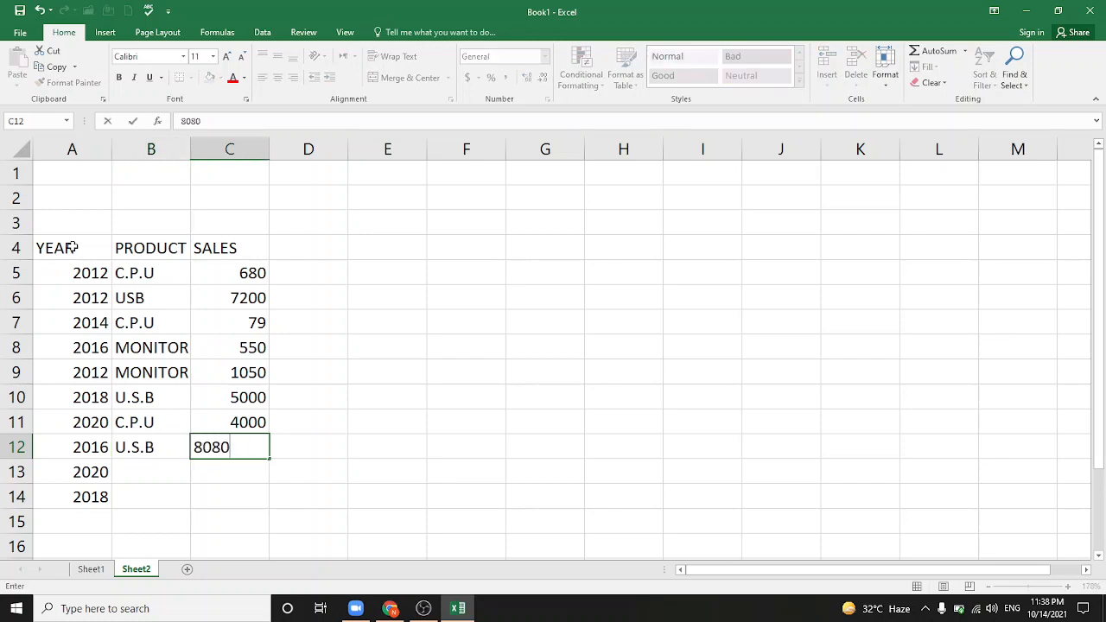
pyautogui.press('Down')
# Enter MONITOR in cell B13 and 680 in cell C13 for the second 2020 record
pyautogui.press('Left')
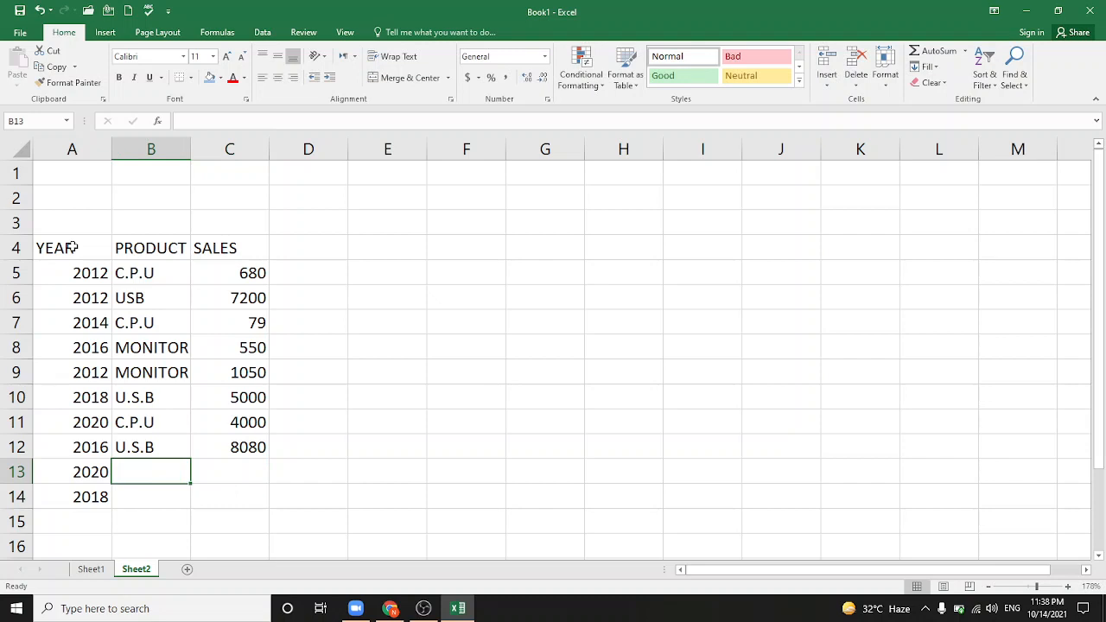
pyautogui.write('MONITOR')
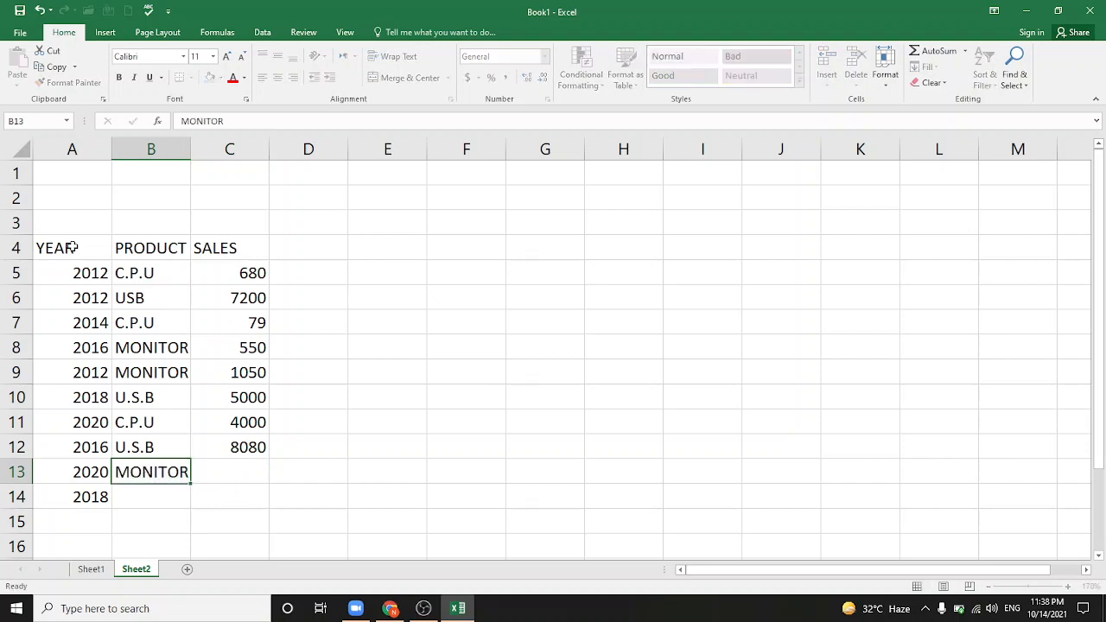
pyautogui.press('Right')
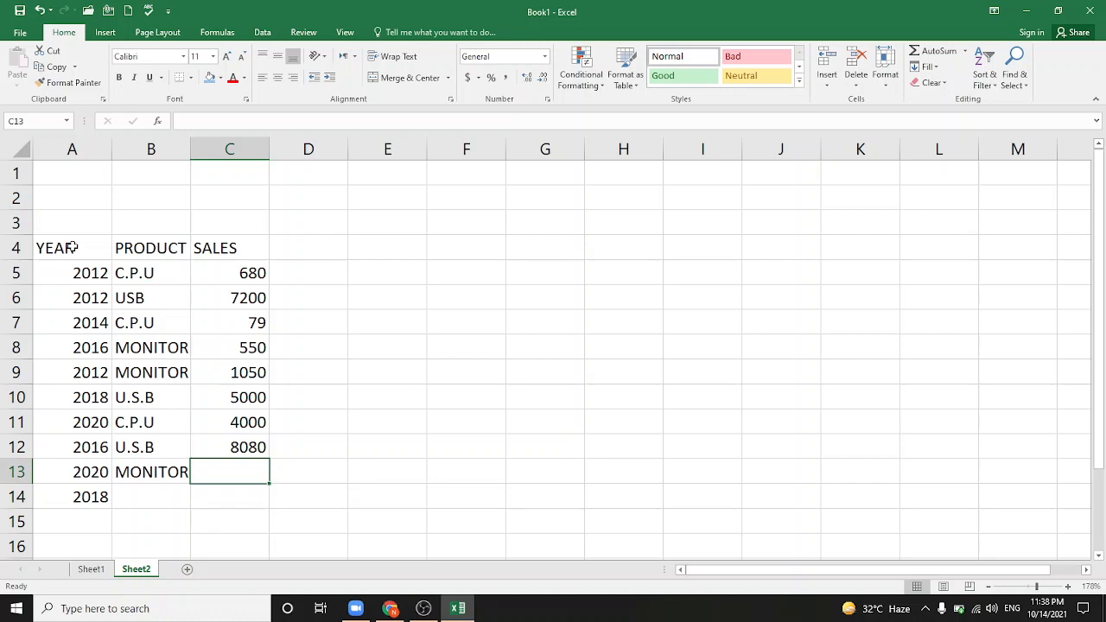
pyautogui.write('6')
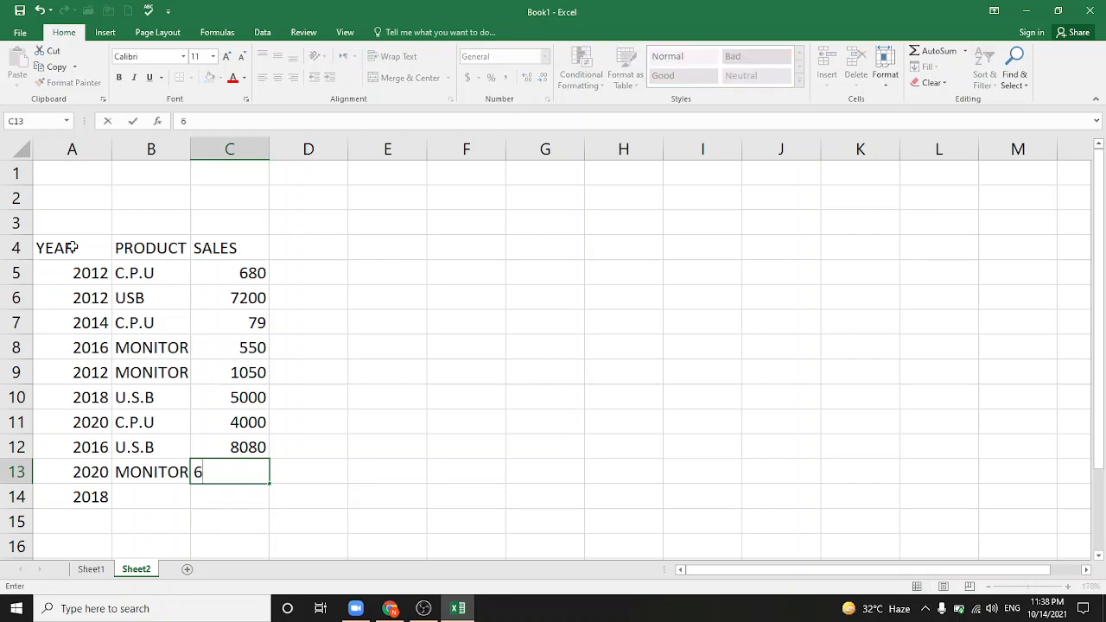
pyautogui.write('80')
pyautogui.press('Return')
# Complete the last record in row 14 with the product MONITOR and sales of 7890
pyautogui.press('Left')
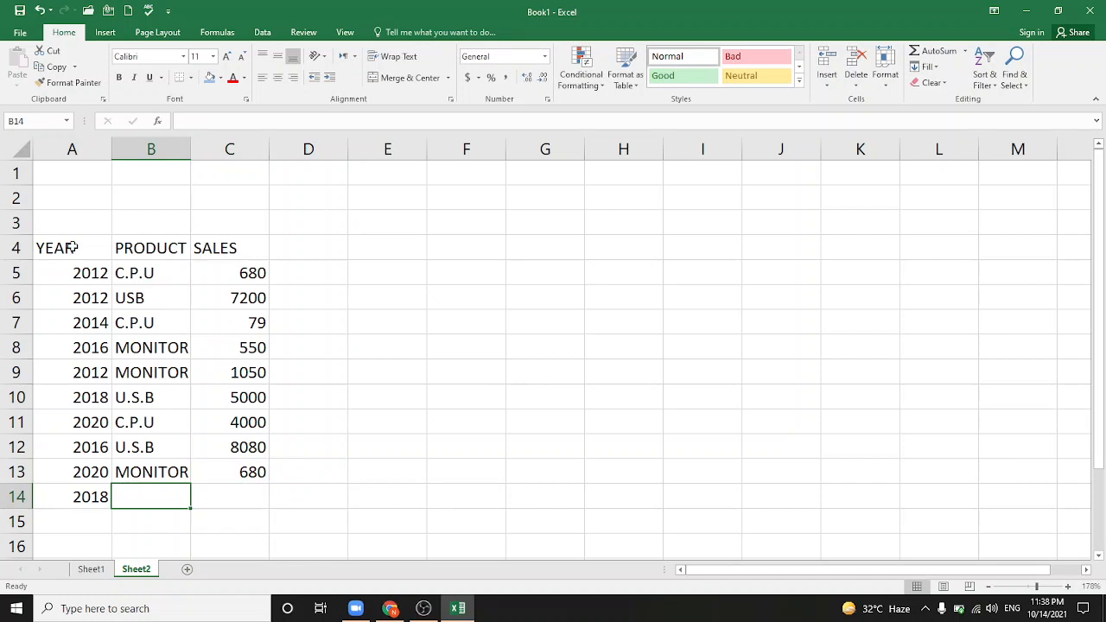
pyautogui.write('MO')
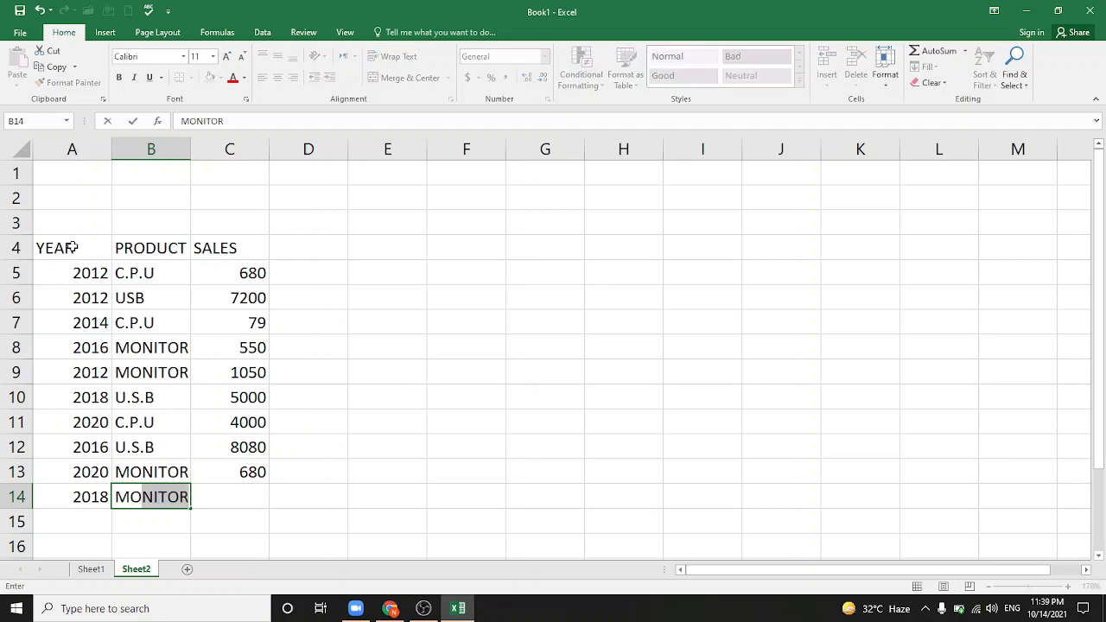
pyautogui.press('Escape')
pyautogui.press('Tab')
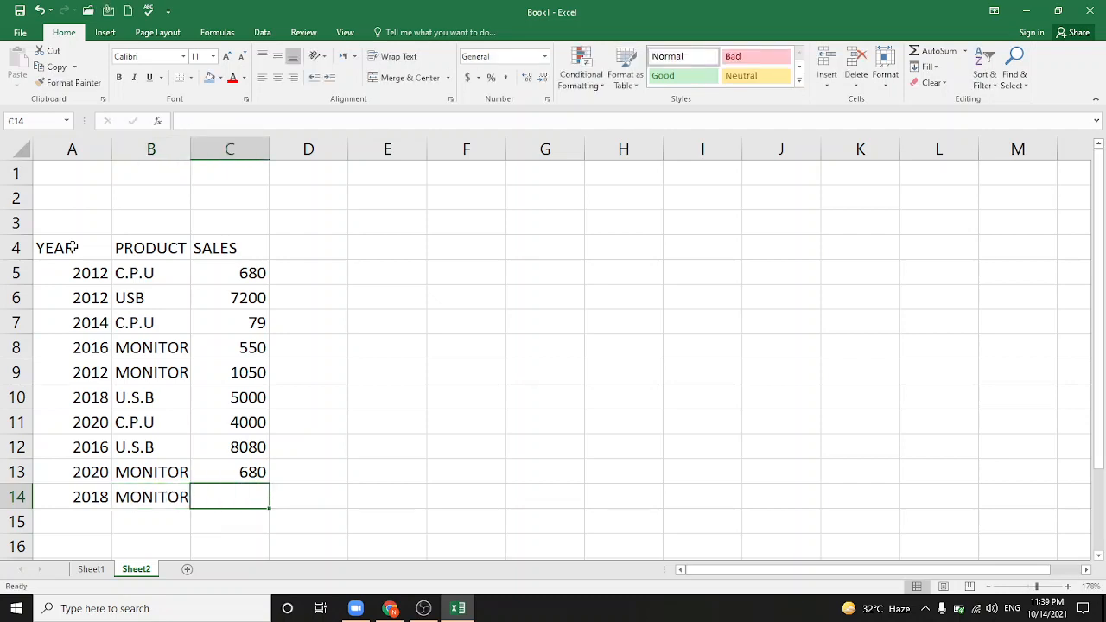
pyautogui.write('789')
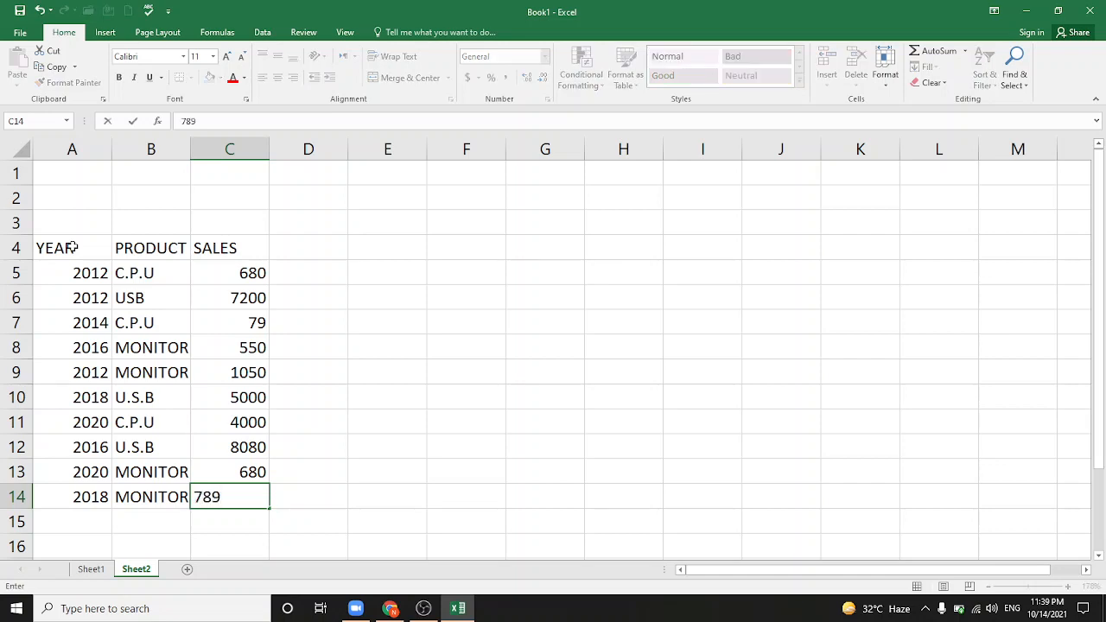
pyautogui.write('0')
pyautogui.press('Tab')
pyautogui.press('Up')
pyautogui.press('Up')
pyautogui.press('Up')
pyautogui.press('Up')
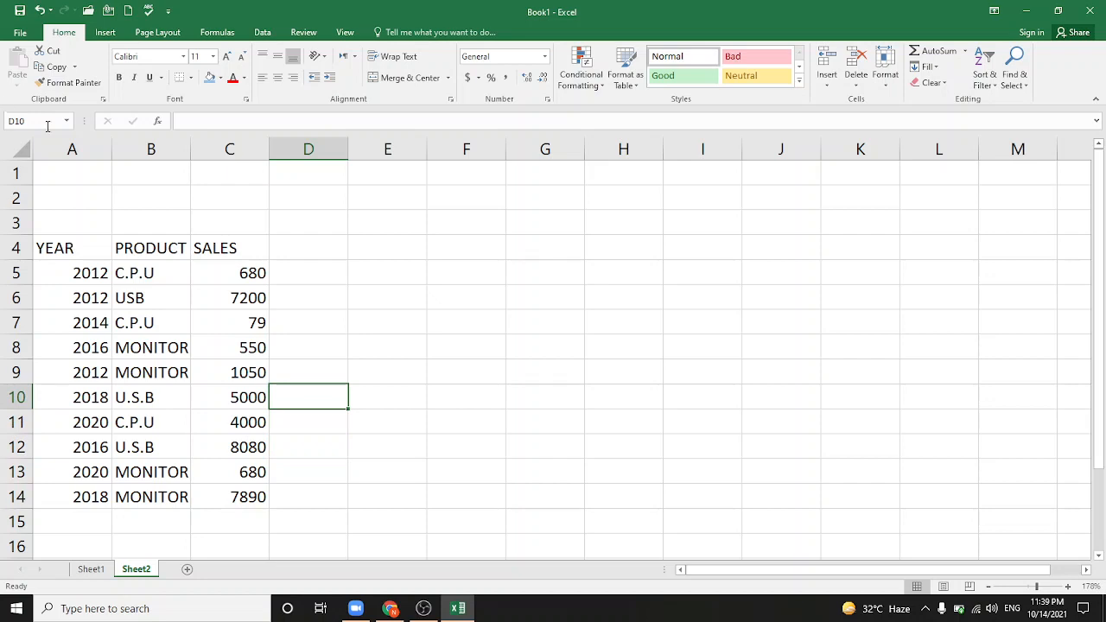
# Merge and center cells A1:C3 above the table and enter the title YEARLY AVERAGE RECORD
pyautogui.moveTo(43, 172); pyautogui.dragTo(217, 219)
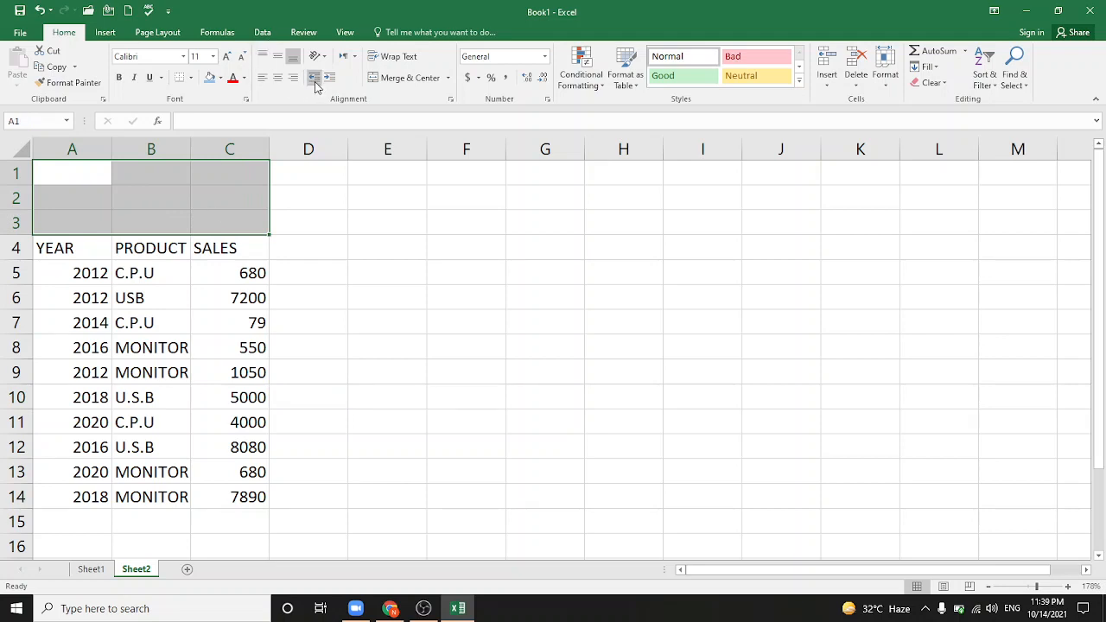
pyautogui.click(386, 85)
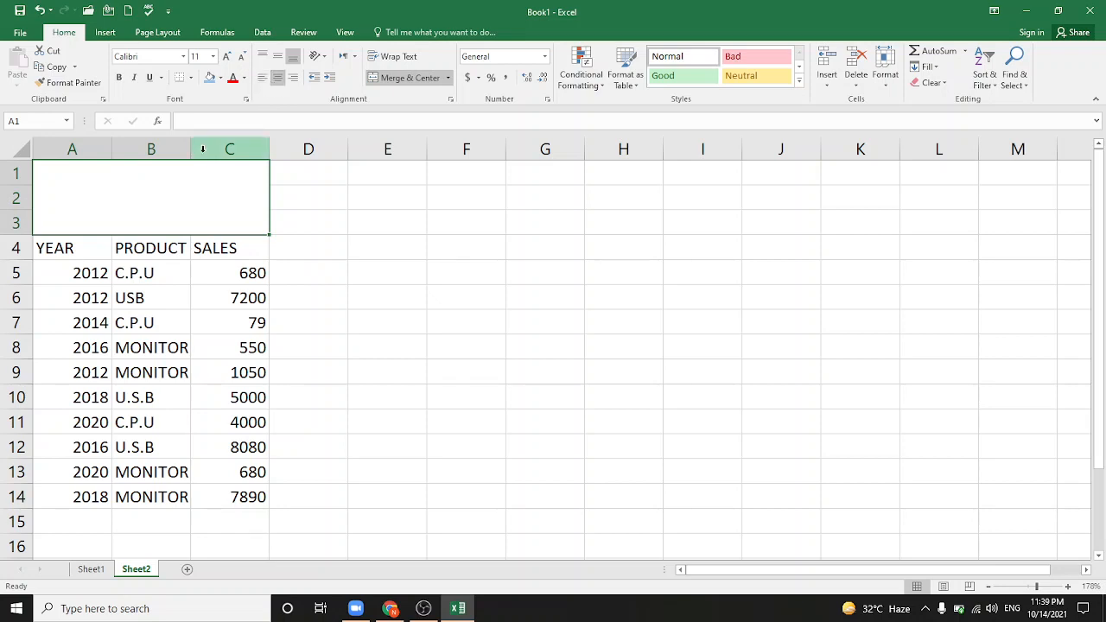
pyautogui.write('YEA')
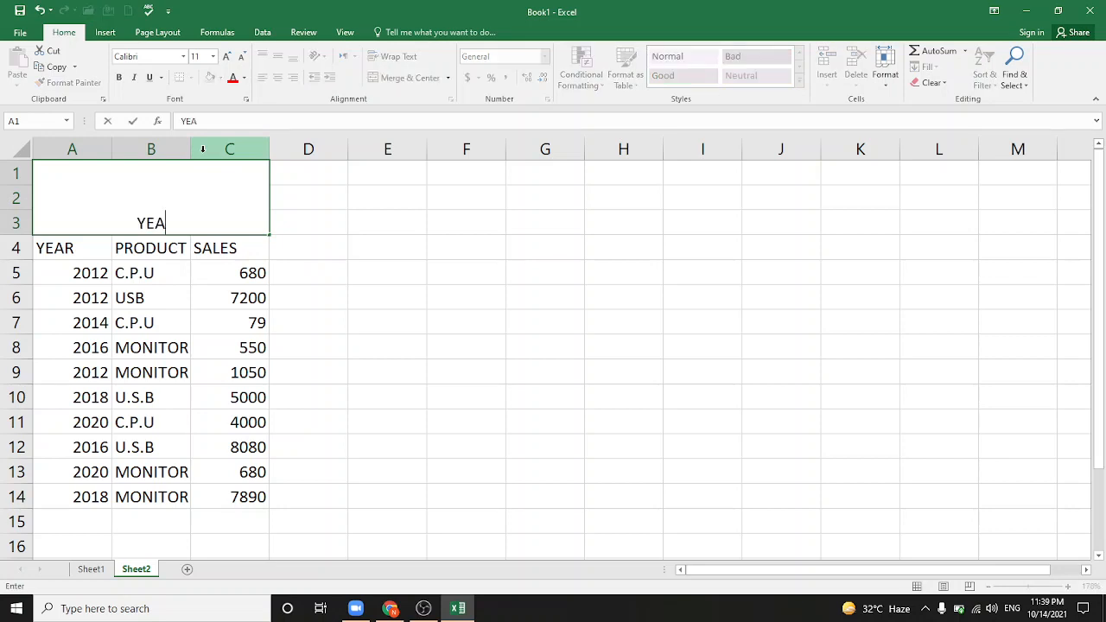
pyautogui.write('RLY R')
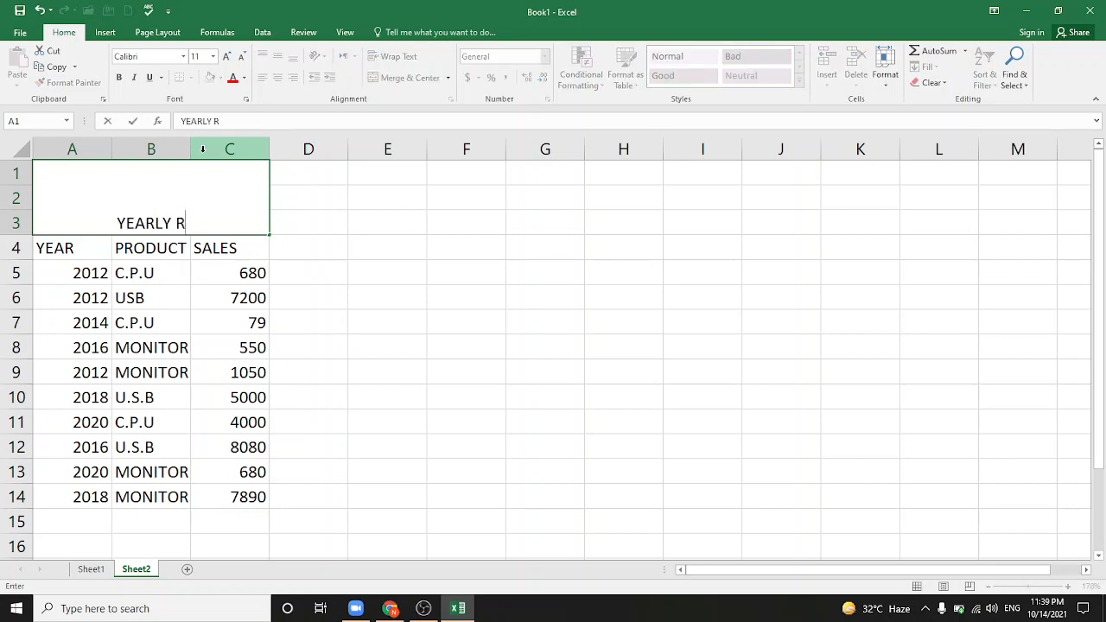
pyautogui.write('ECIRD')
pyautogui.press('BackSpace')
pyautogui.press('BackSpace')
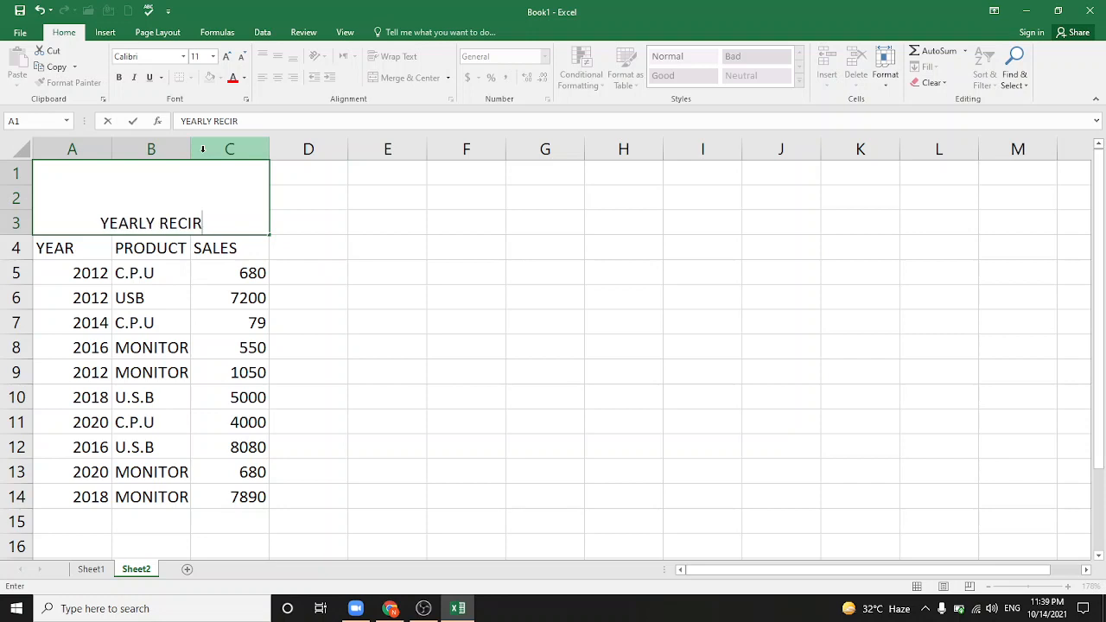
pyautogui.press('BackSpace')
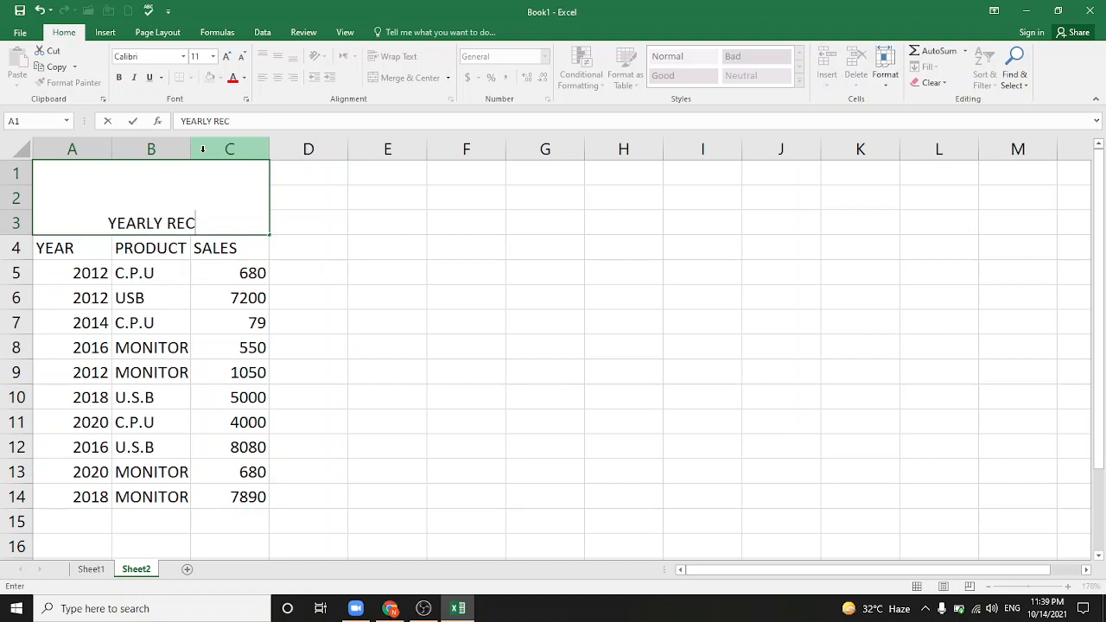
pyautogui.press('BackSpace')
pyautogui.press('BackSpace')
pyautogui.press('BackSpace')
pyautogui.write('AVE')
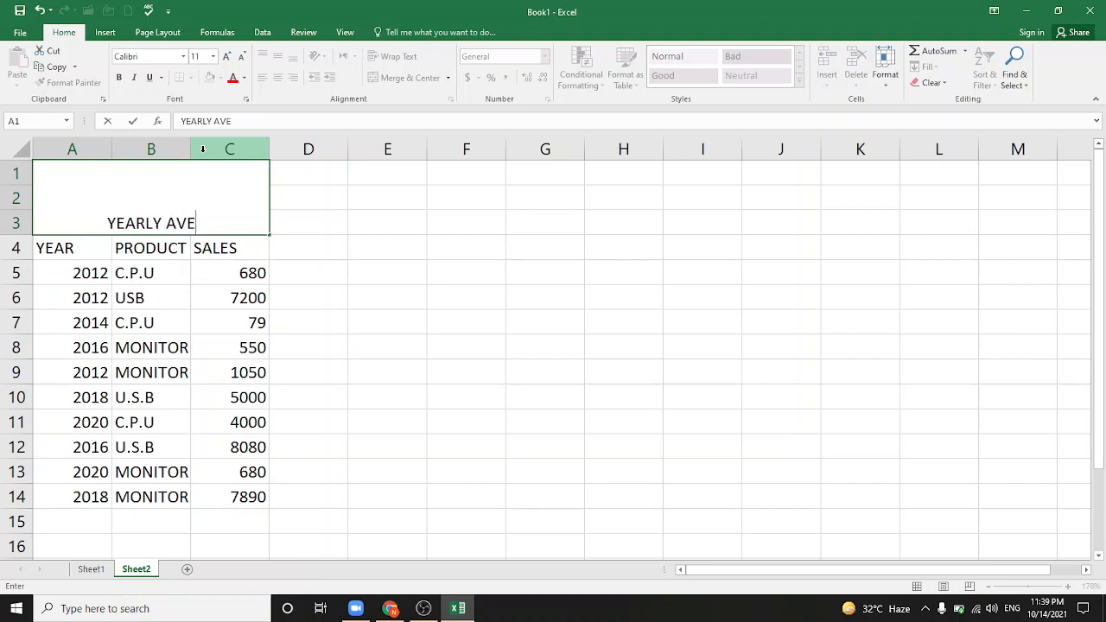
pyautogui.write('RAGE ')
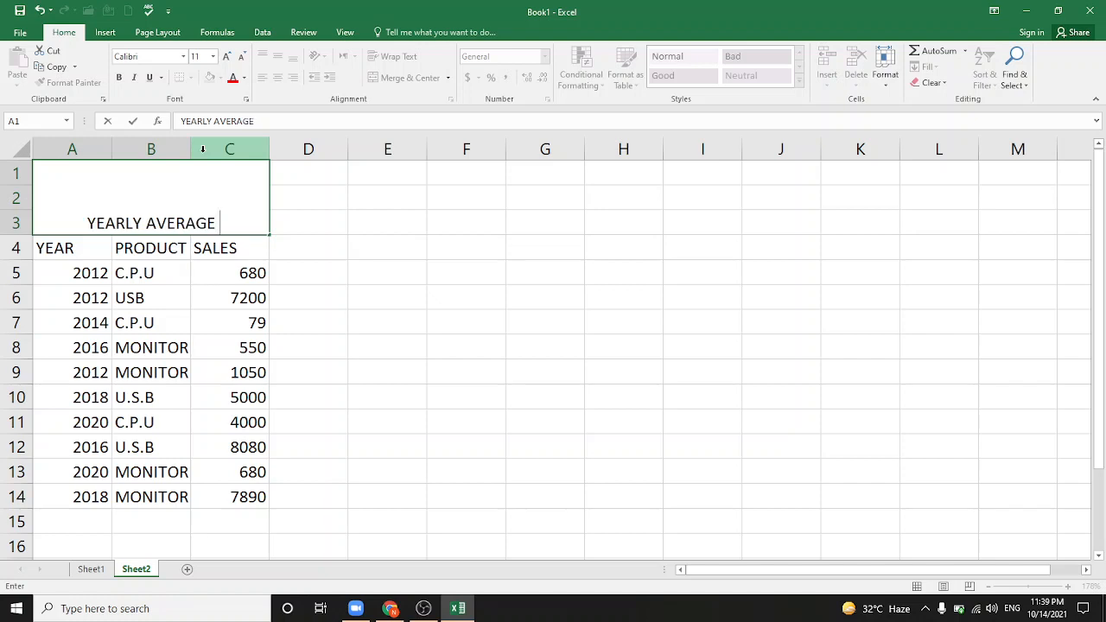
pyautogui.write('RECORD')
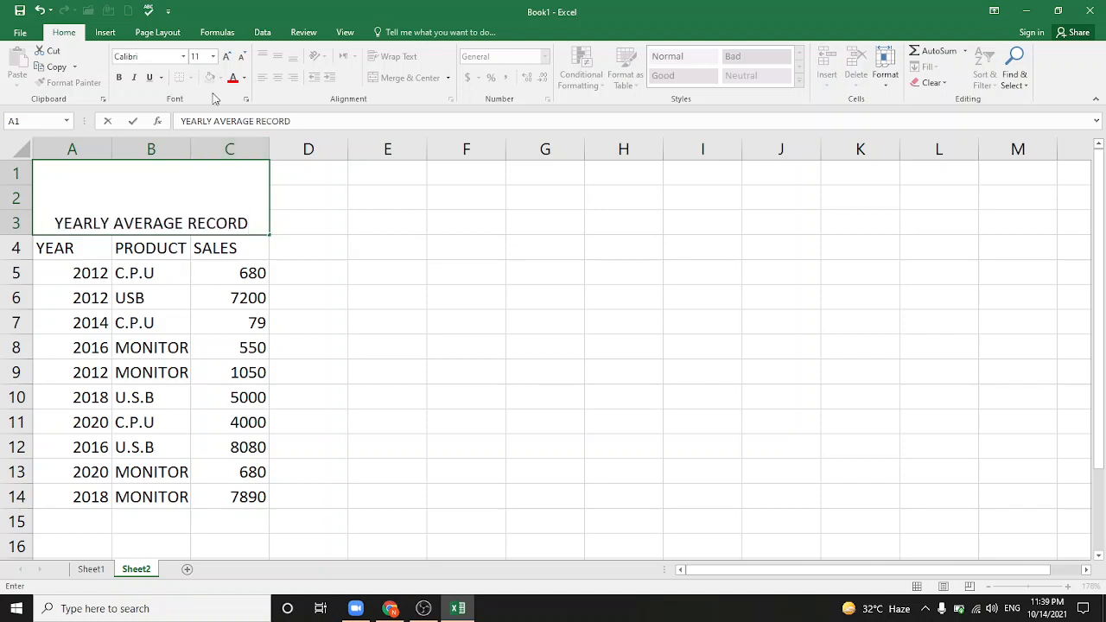
pyautogui.click(308, 185)
# Middle-align the YEARLY AVERAGE RECORD title vertically and set its font size to 12
pyautogui.click(198, 223)
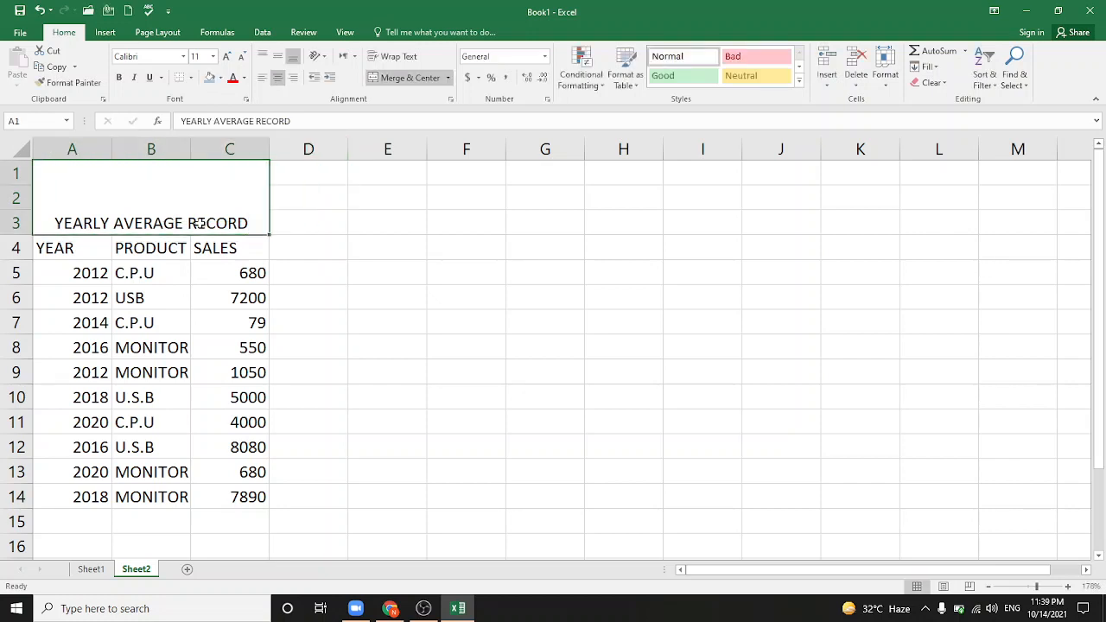
pyautogui.click(277, 56)
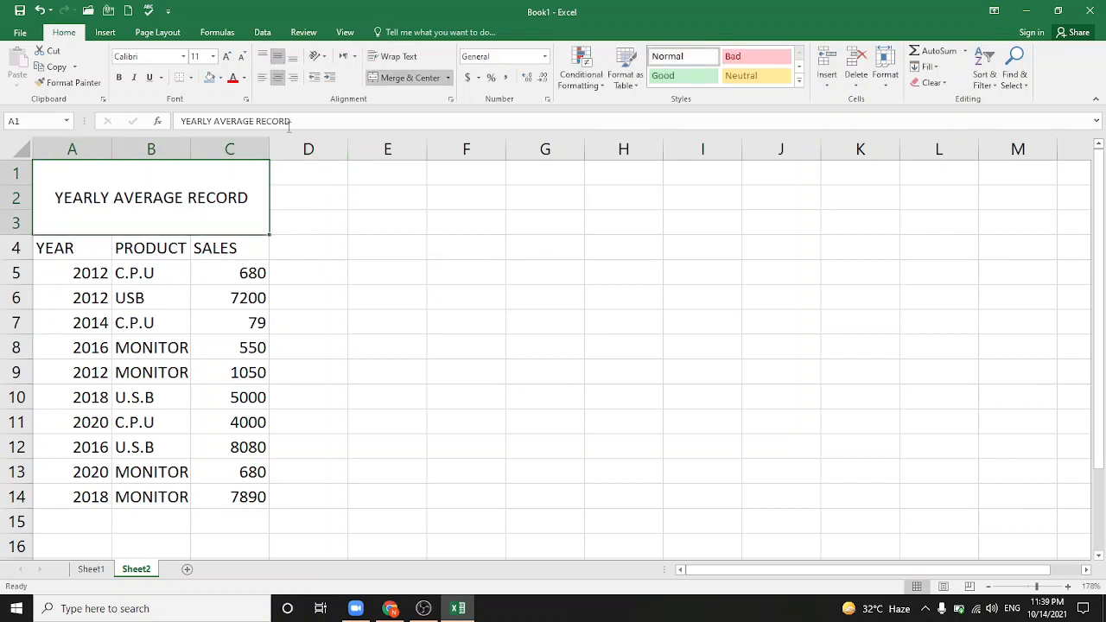
pyautogui.click(227, 57)
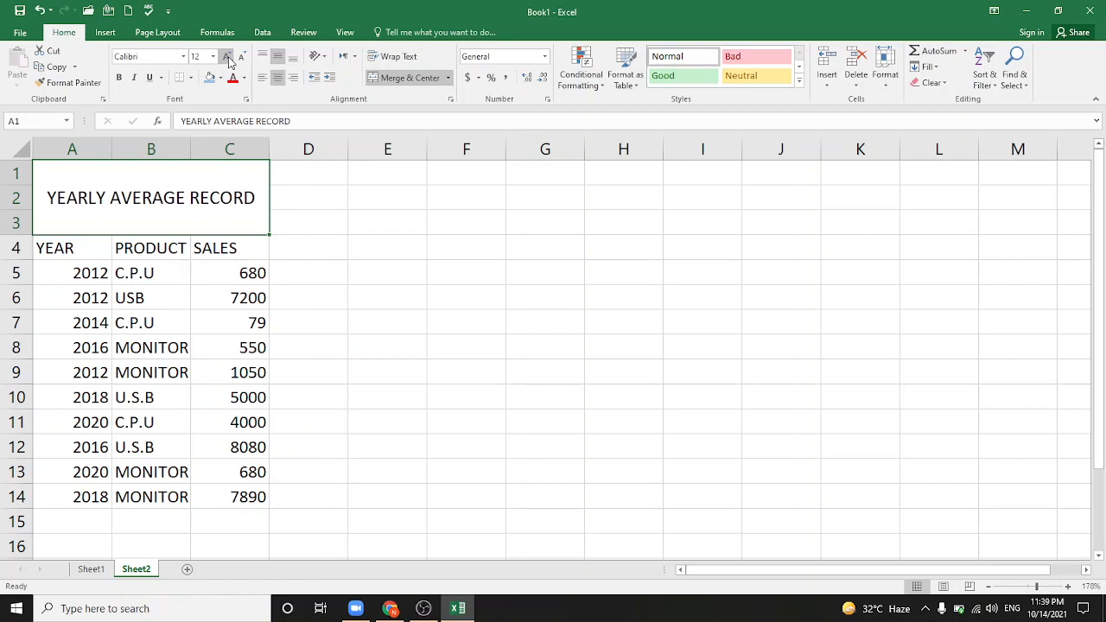
pyautogui.click(227, 57)
pyautogui.click(242, 57)
pyautogui.click(353, 241)
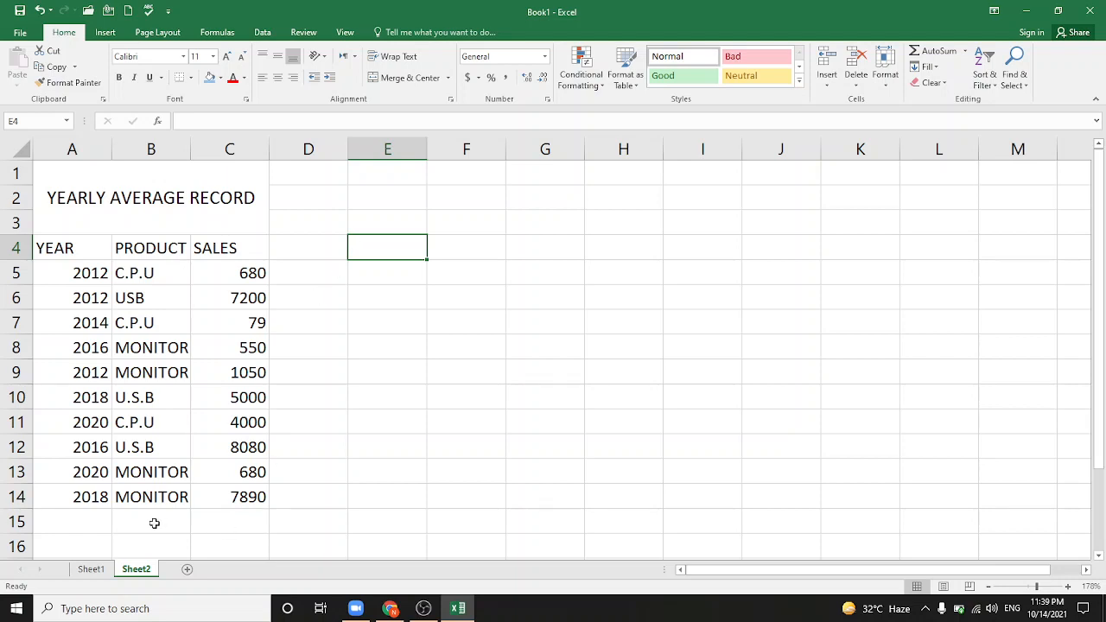
# Add the column heading AVERAGE SALES in cell D4, next to the SALES heading
pyautogui.click(302, 249)
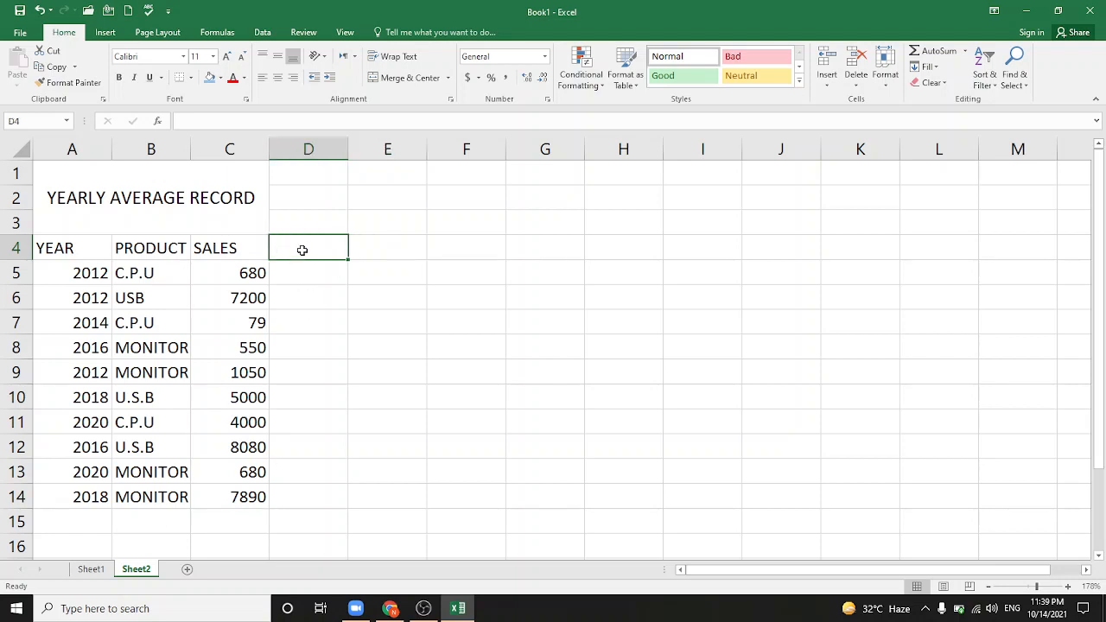
pyautogui.write('AVE')
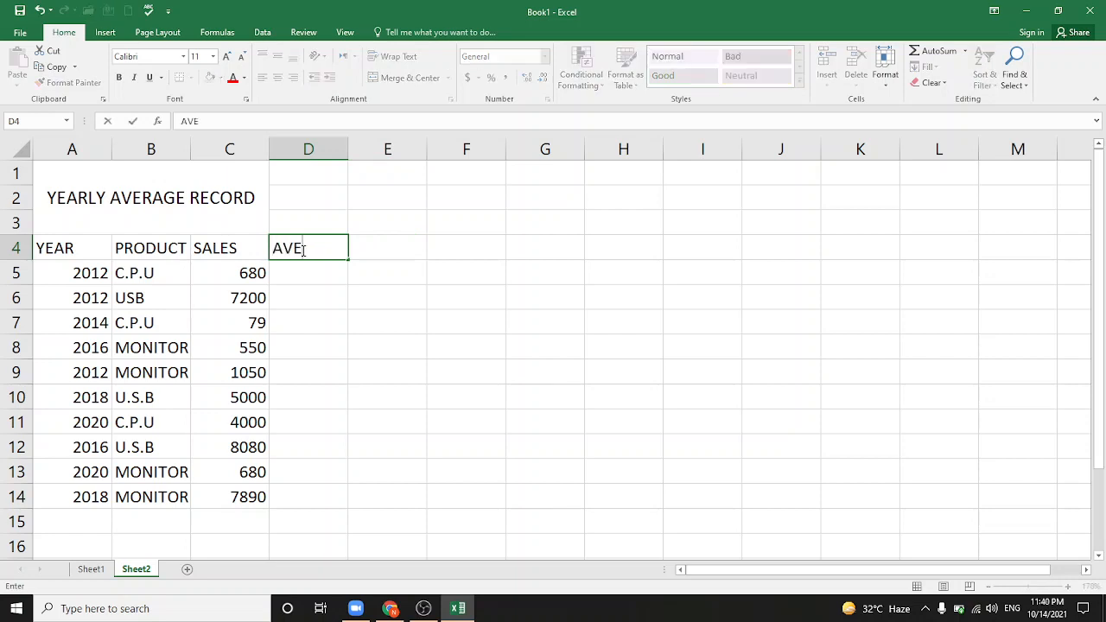
pyautogui.write('RAGE SA')
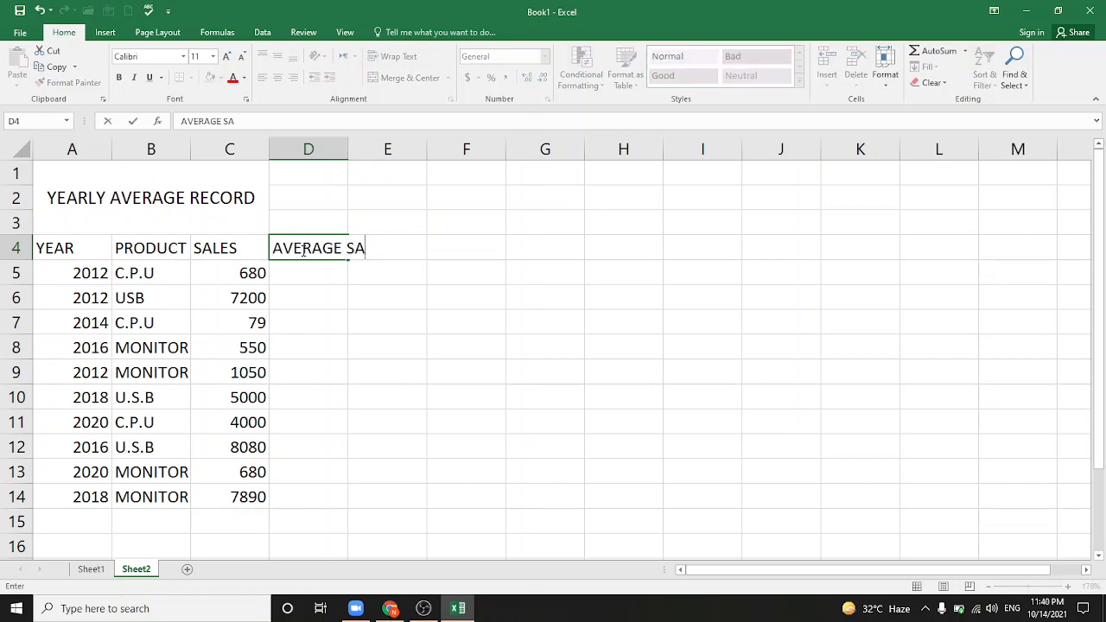
pyautogui.write('LES')
pyautogui.press('Return')
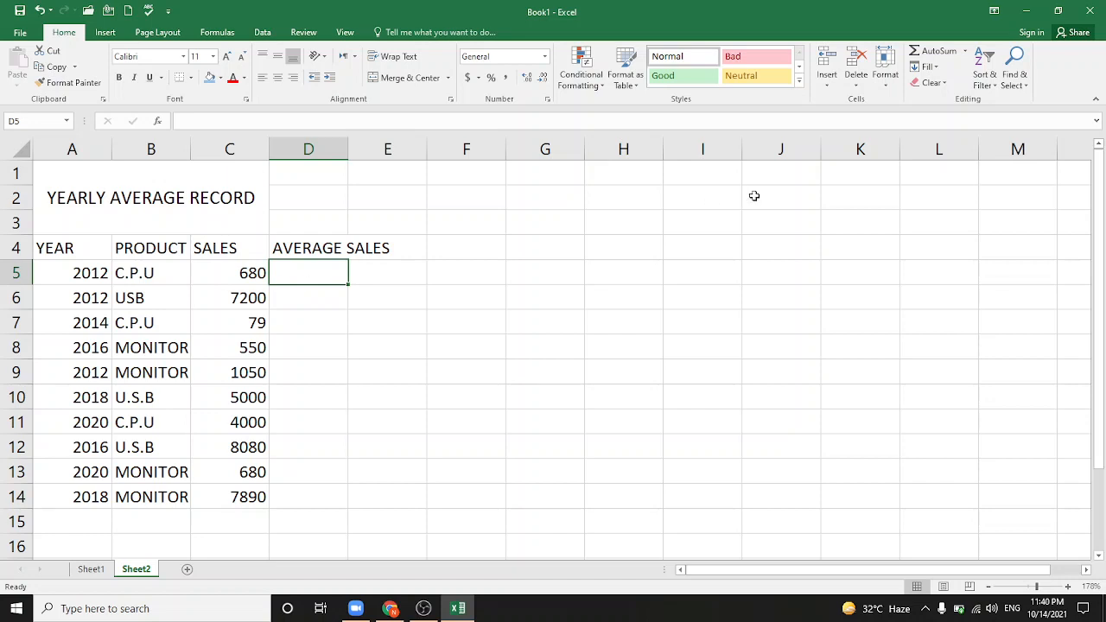
# Enter the heading AVERAGEIFS in cell H4
pyautogui.click(641, 249)
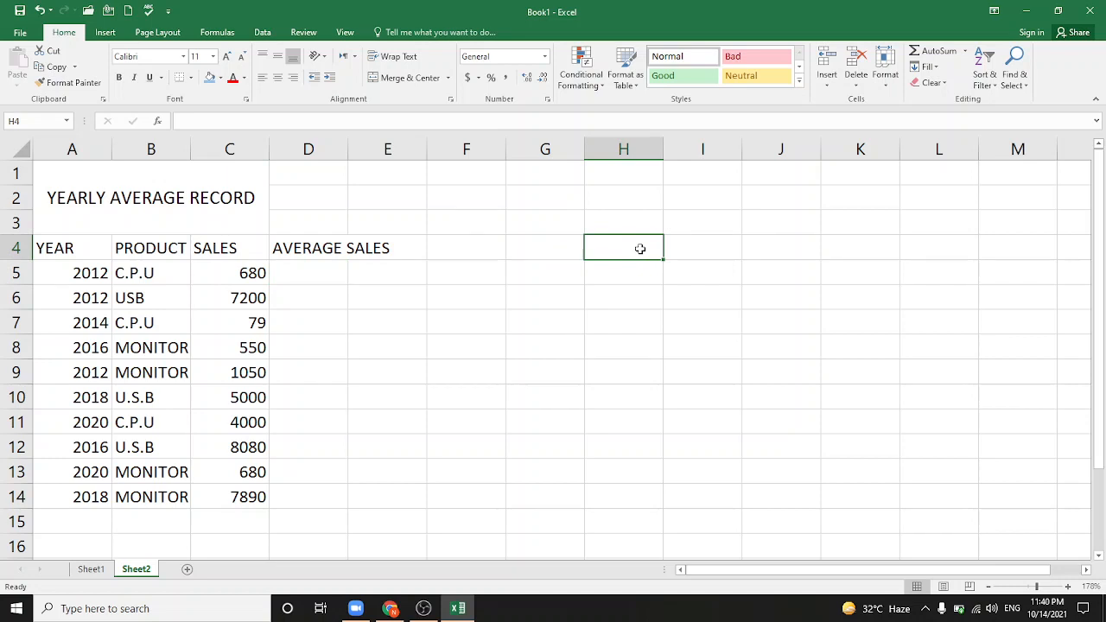
pyautogui.write('AVERA')
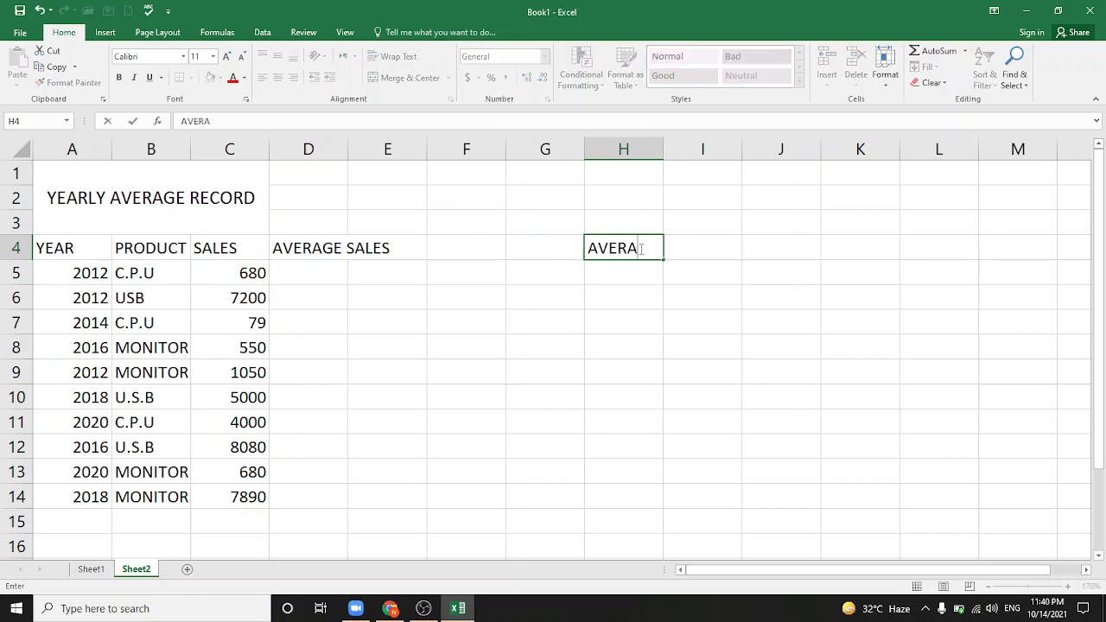
pyautogui.write('GEIFS')
pyautogui.press('Return')
# Change the heading in cell D4 to AVERAGEIF, removing the word SALES
pyautogui.press('Left')
pyautogui.press('Left')
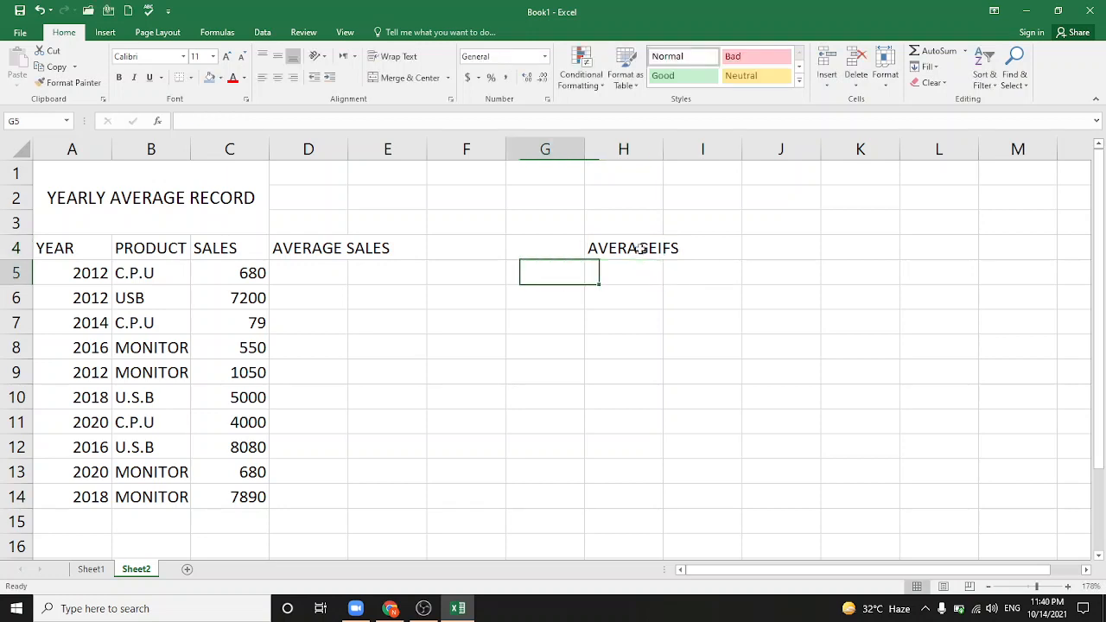
pyautogui.press('Left')
pyautogui.press('Left')
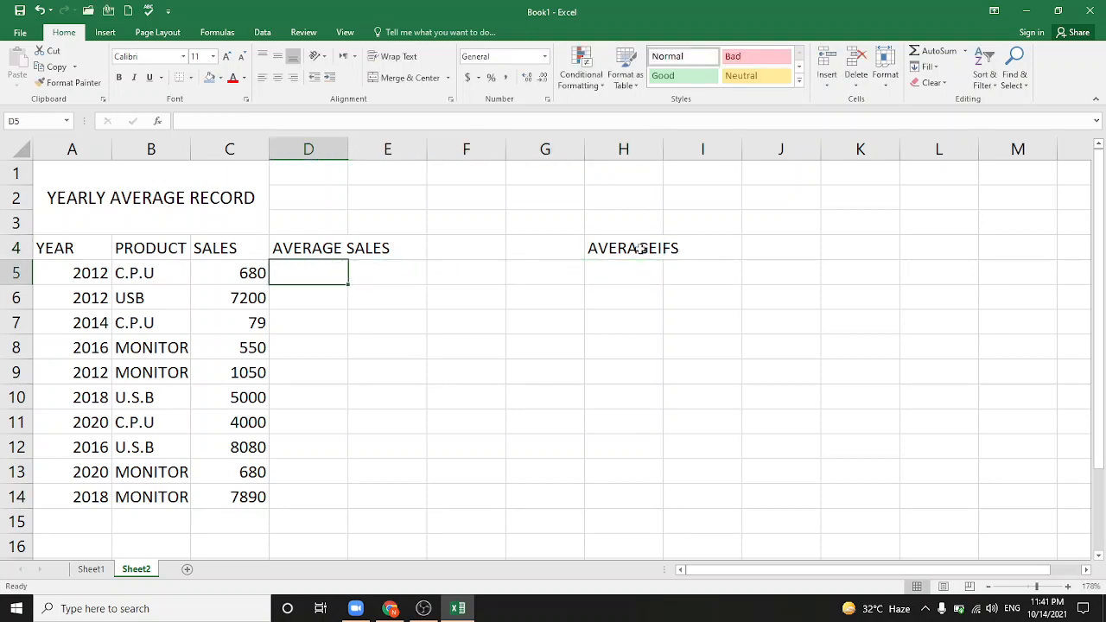
pyautogui.press('Up')
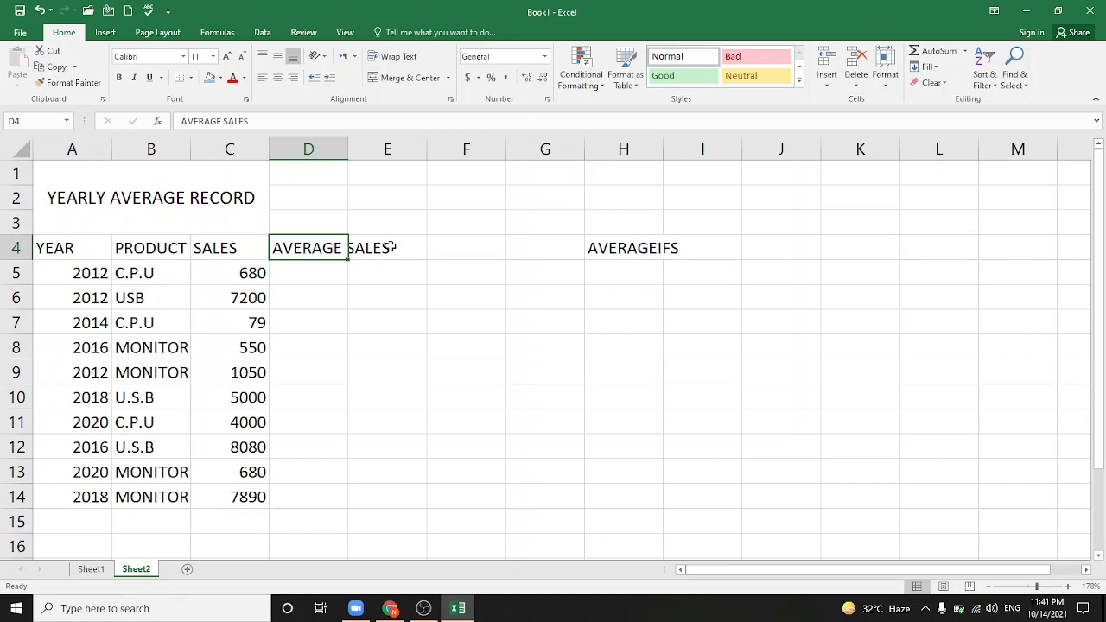
pyautogui.doubleClick(335, 248)
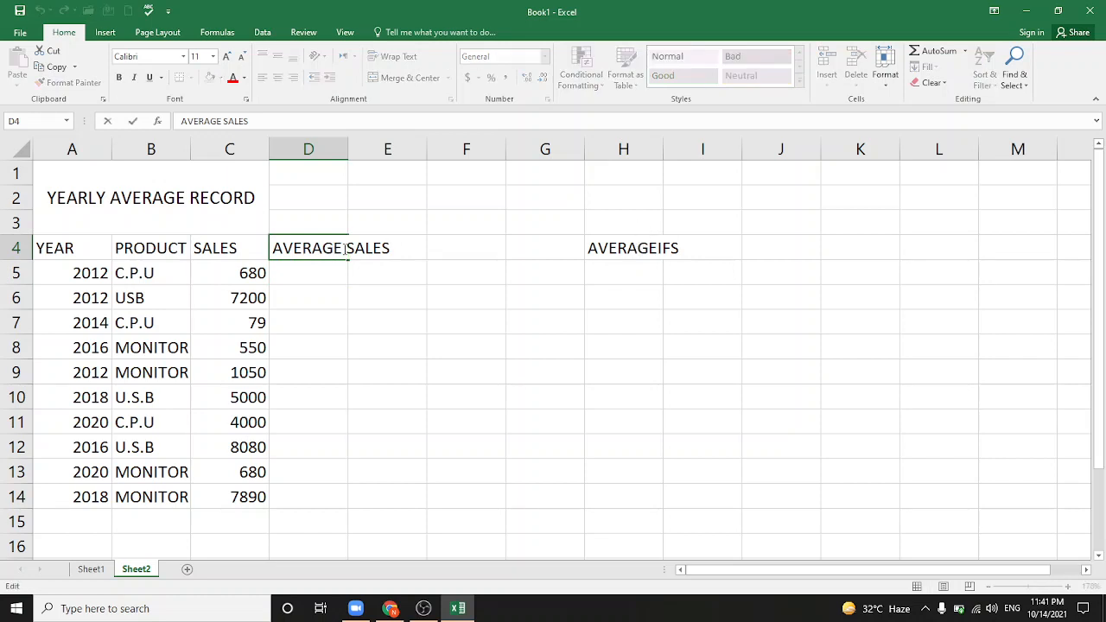
pyautogui.write('F')
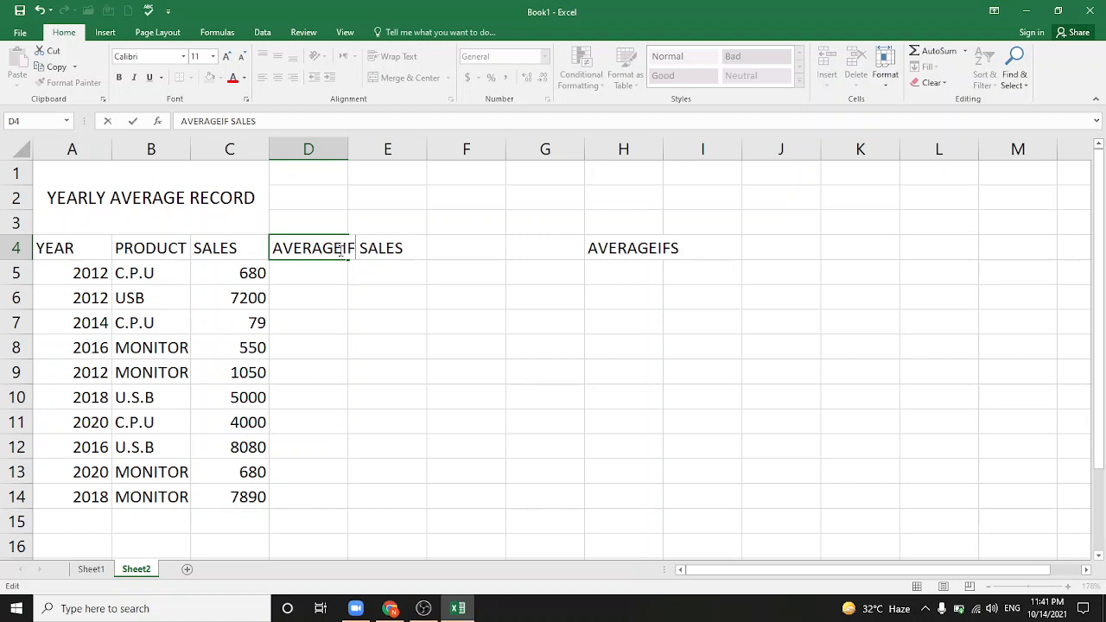
pyautogui.press('Right')
pyautogui.press('Right')
pyautogui.press('Right')
pyautogui.press('Right')
pyautogui.press('Right')
pyautogui.press('Right')
pyautogui.press('BackSpace')
pyautogui.press('BackSpace')
pyautogui.press('BackSpace')
pyautogui.press('BackSpace')
pyautogui.press('BackSpace')
pyautogui.click(317, 274)
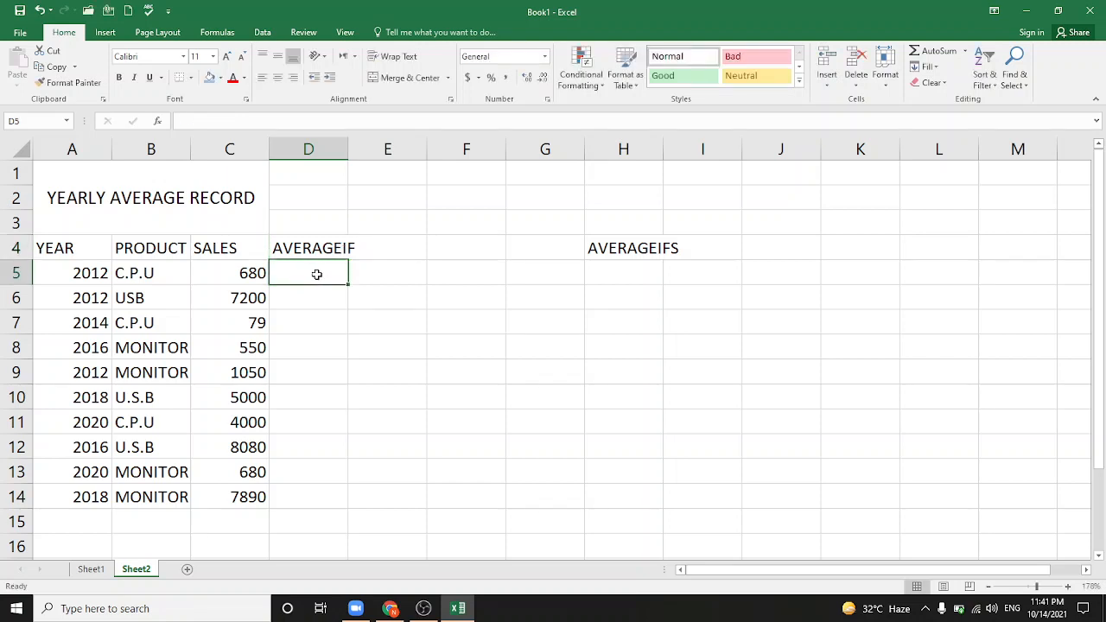
# Calculate the average U.S.B sales in cell D5 with the formula =AVERAGEIF(B5:B14,"U.S.B",C5:C14)
pyautogui.click(1044, 590)
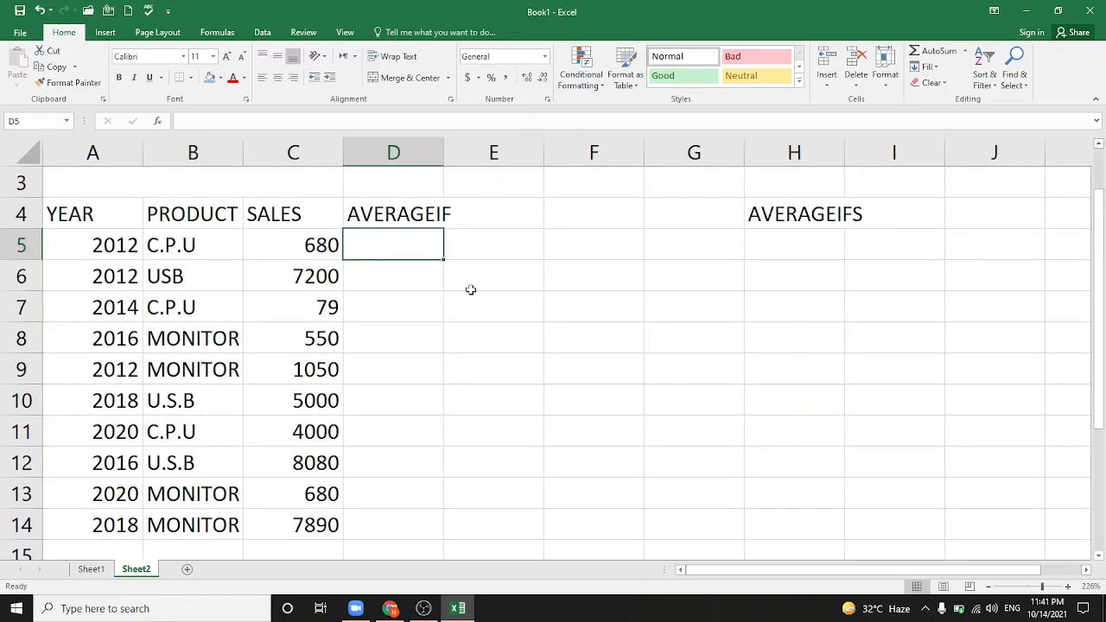
pyautogui.write('=')
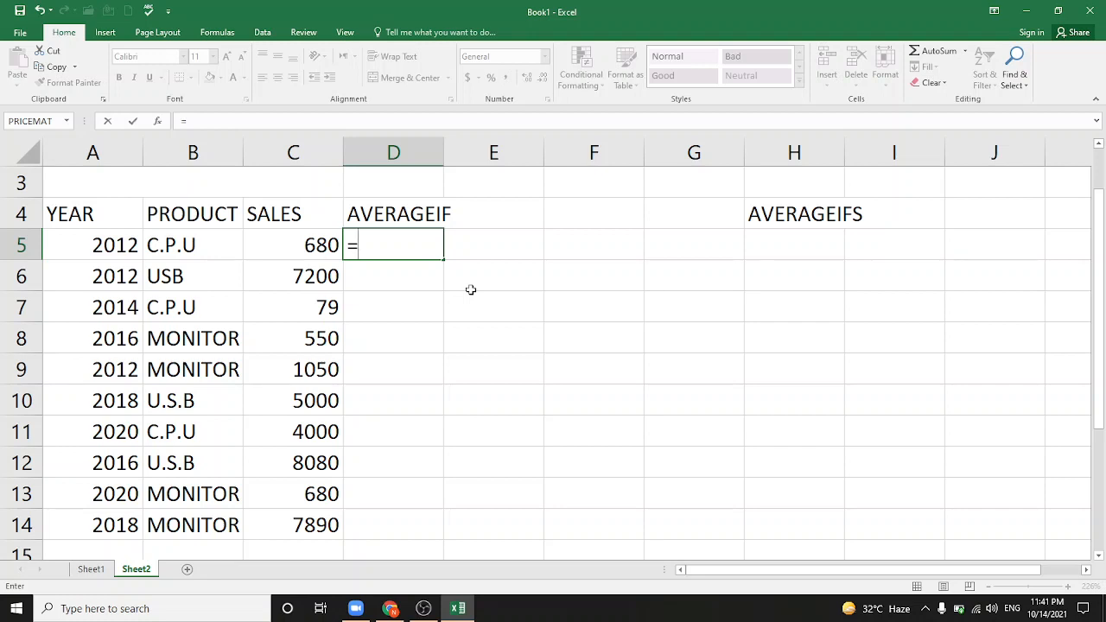
pyautogui.write('AVERAGE')
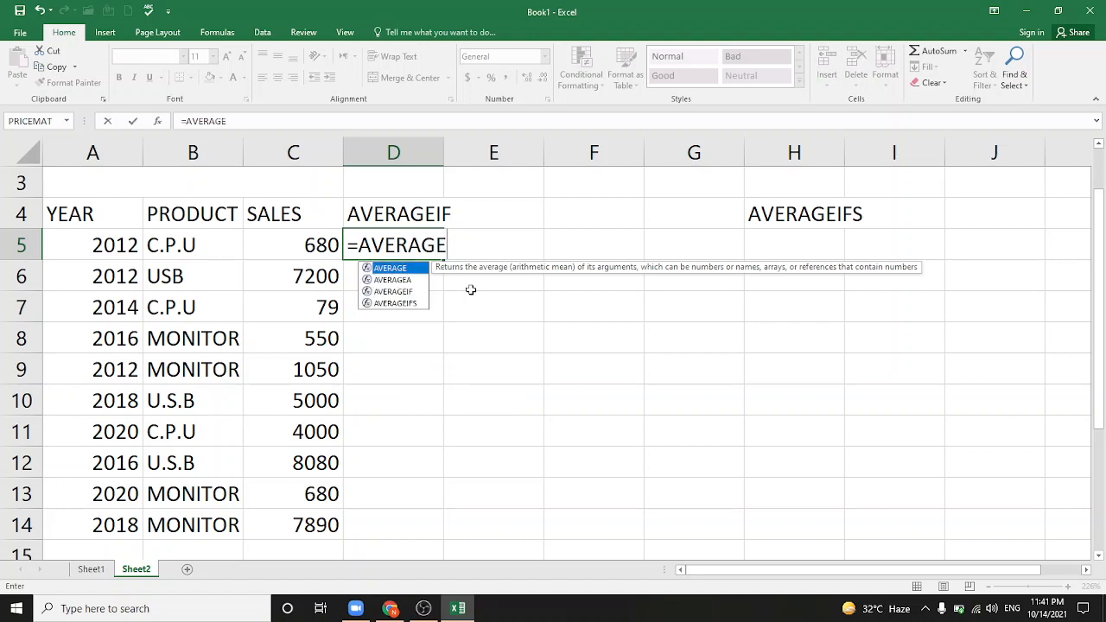
pyautogui.write('IF(')
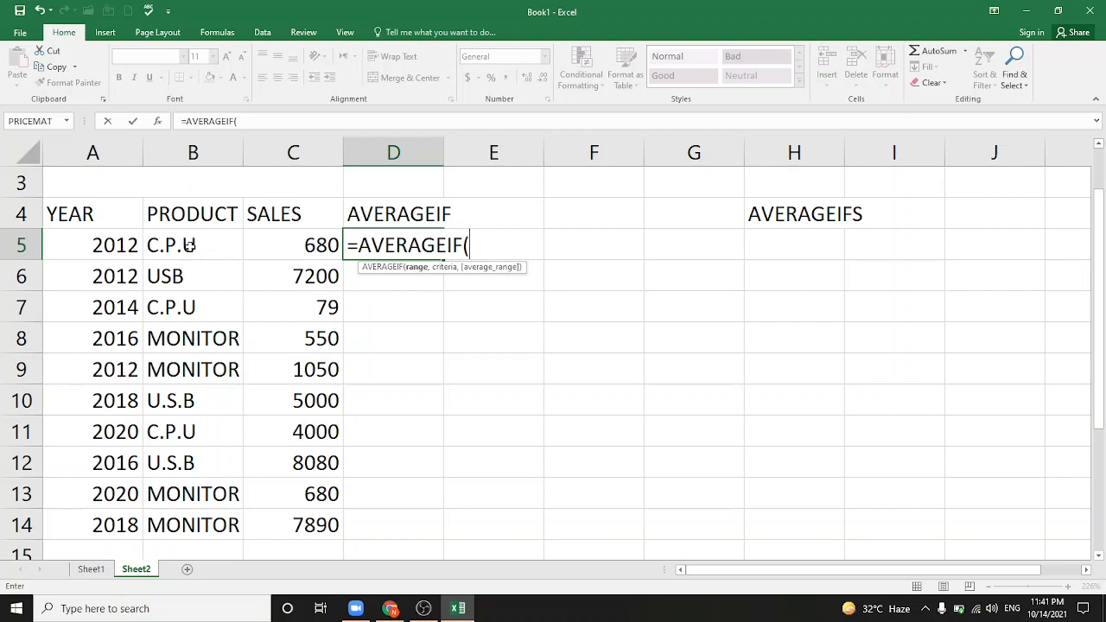
pyautogui.moveTo(189, 246); pyautogui.dragTo(185, 524)
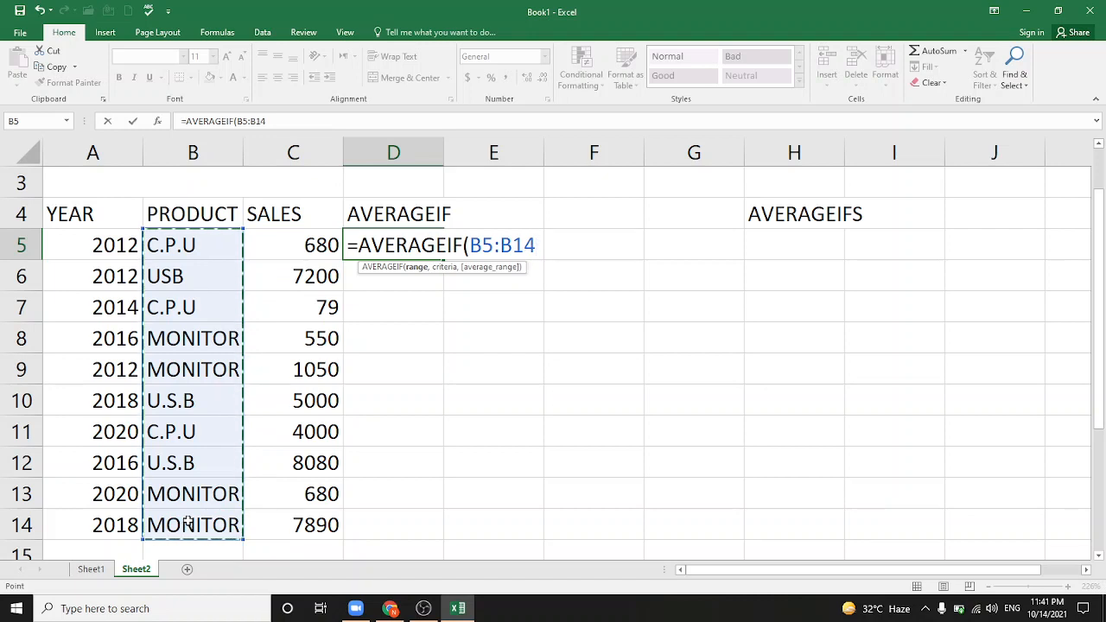
pyautogui.write(',"')
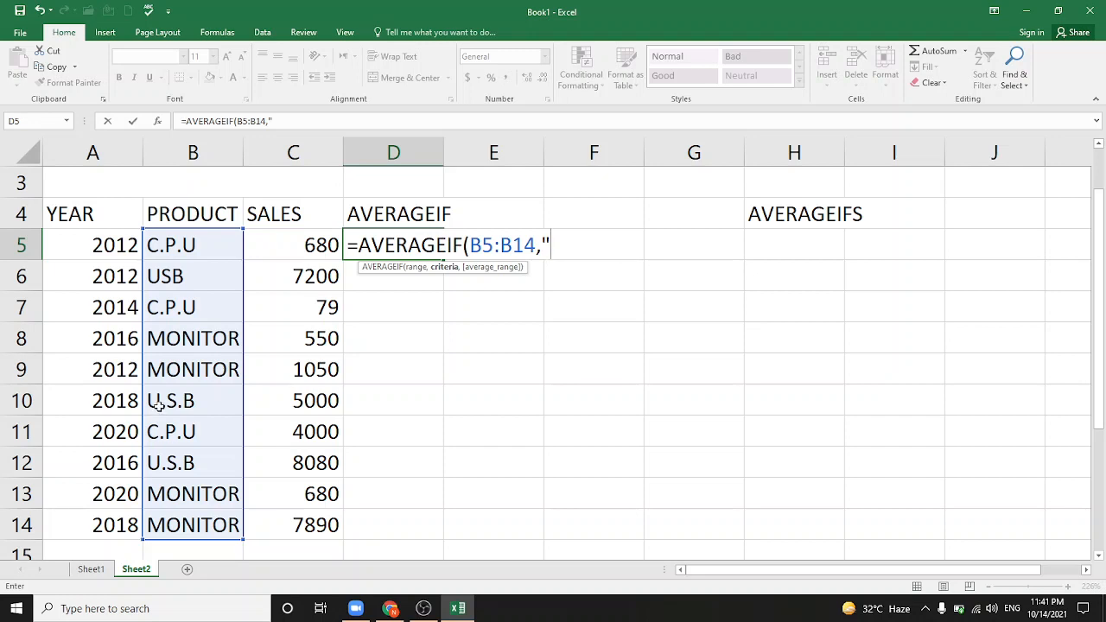
pyautogui.write('U.S.B",')
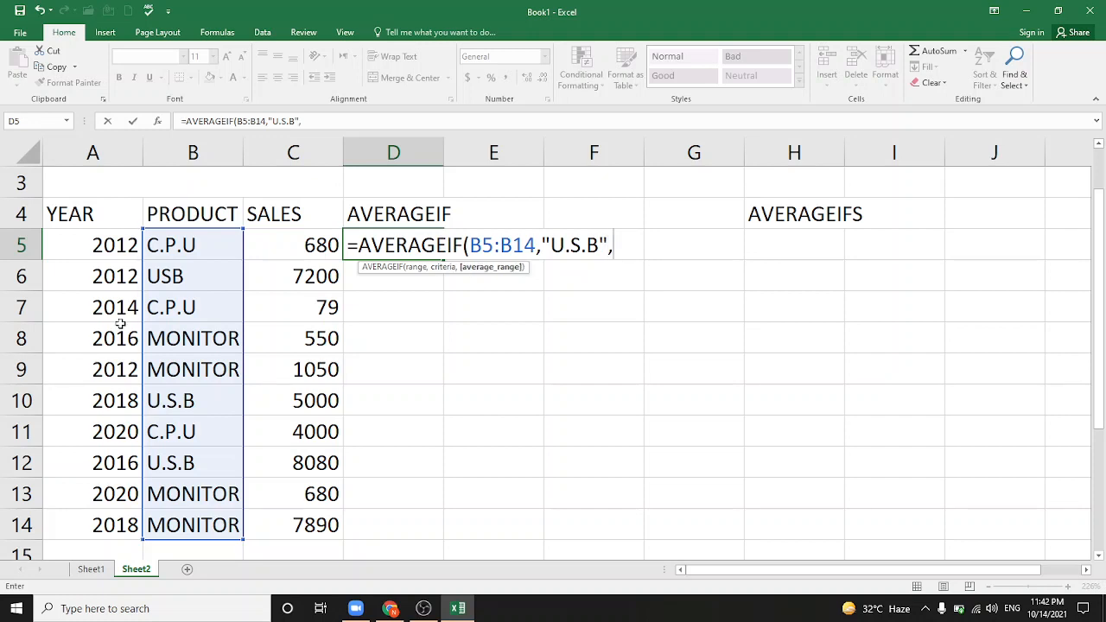
pyautogui.moveTo(290, 250); pyautogui.dragTo(311, 528)
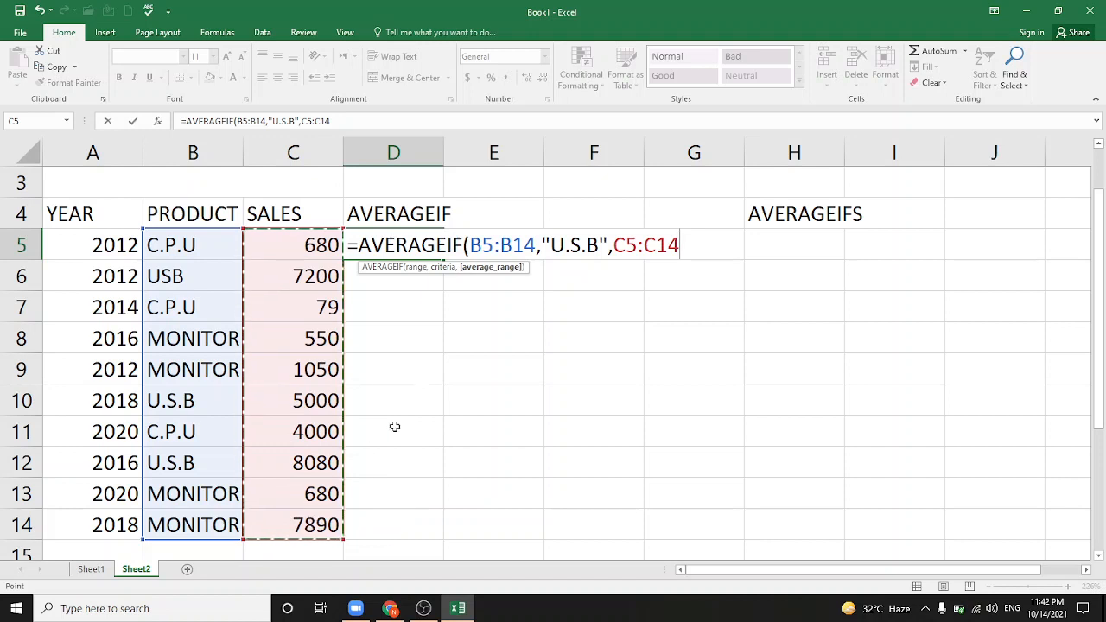
pyautogui.write(')')
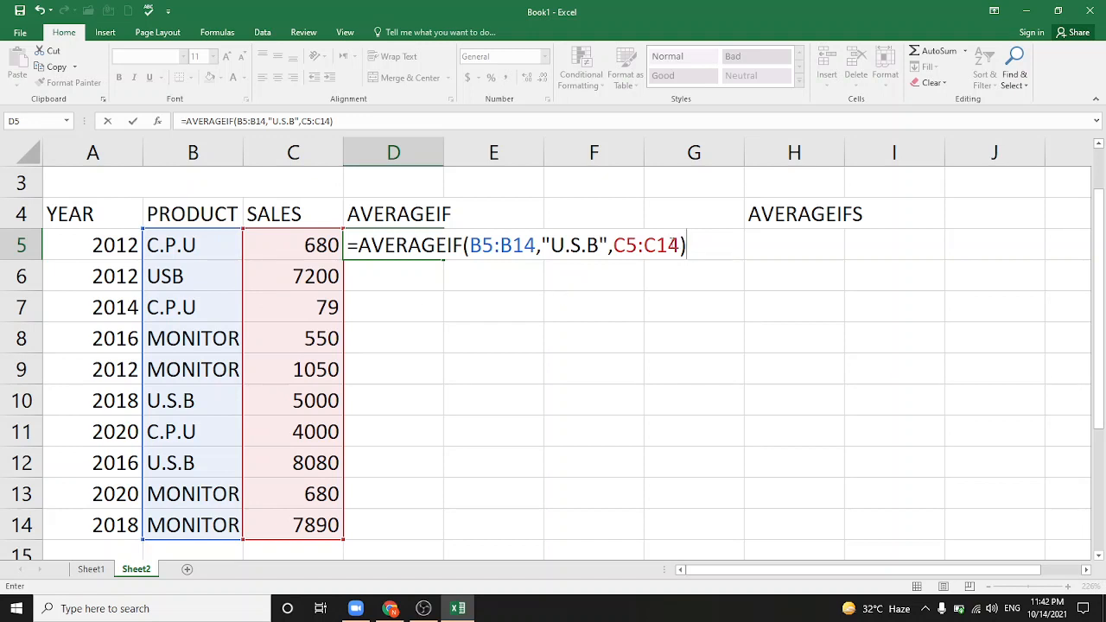
pyautogui.press('Return')
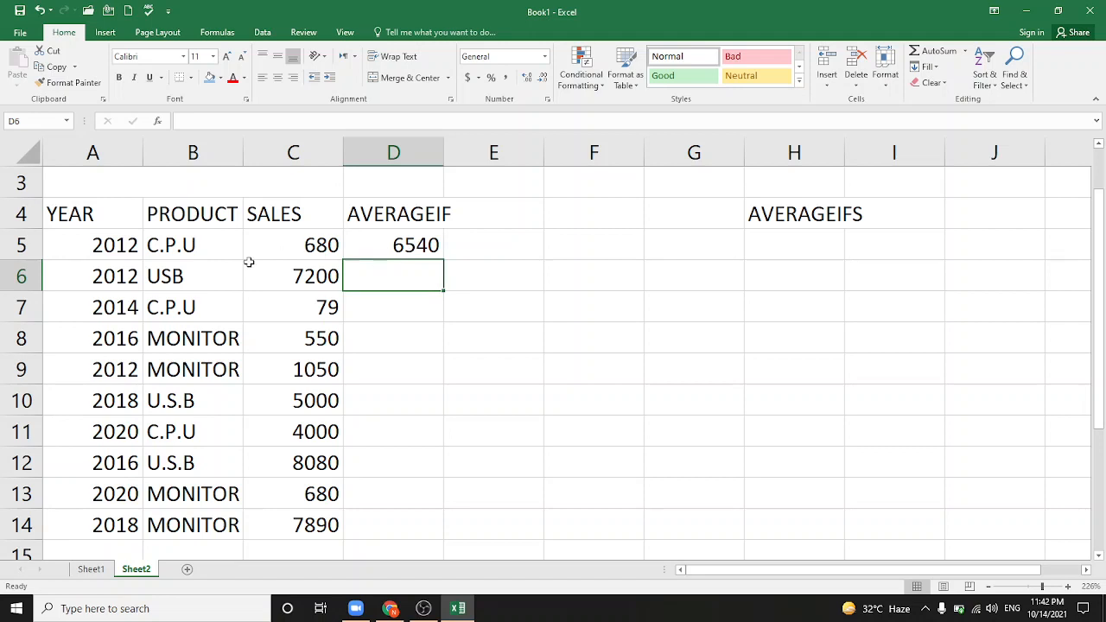
# Open the AVERAGEIF formula in cell D5 to review its range, criteria and average range
pyautogui.doubleClick(378, 248)
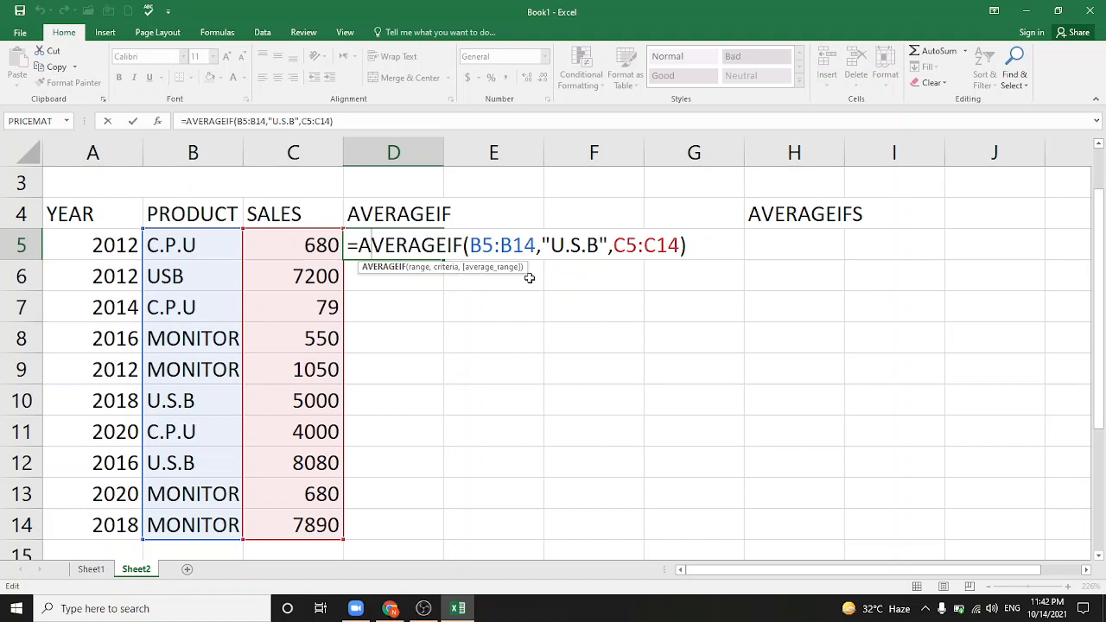
pyautogui.click(701, 248)
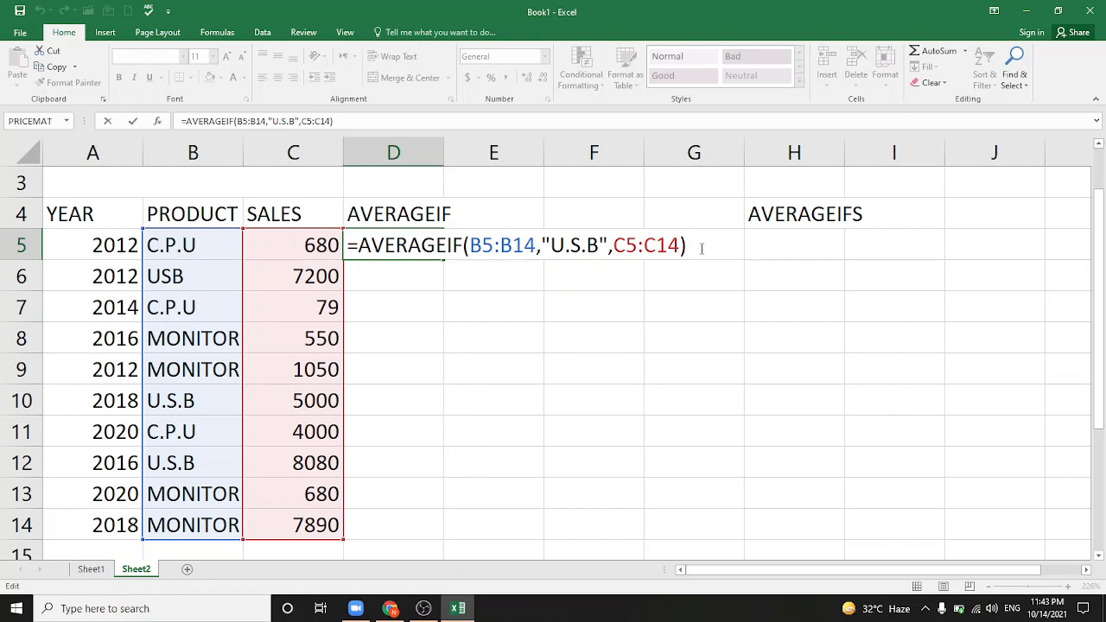
pyautogui.press('Return')
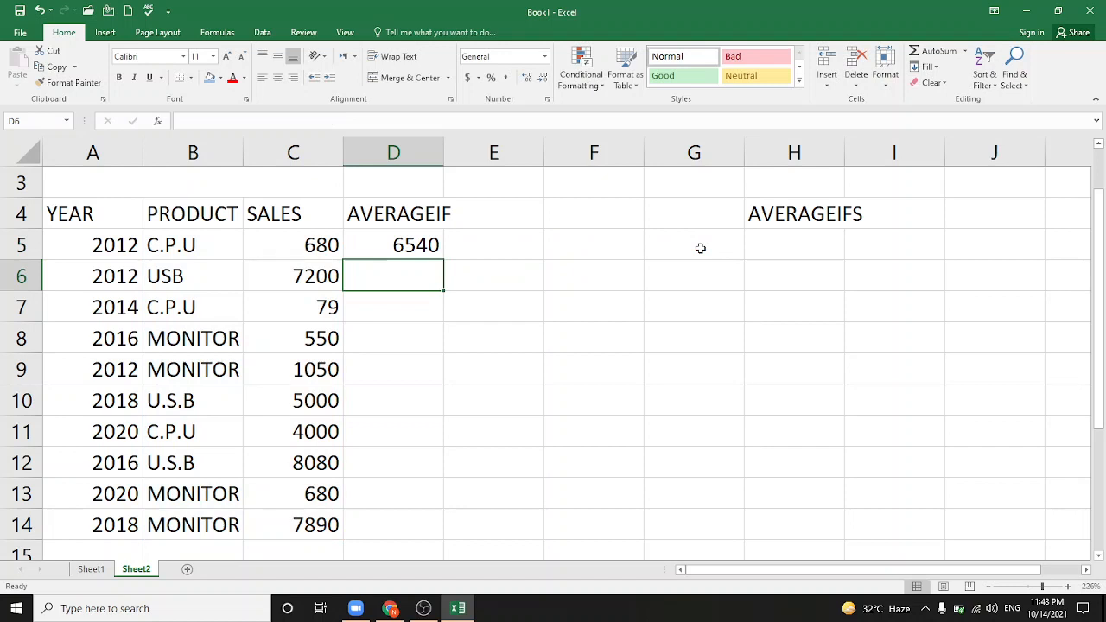
pyautogui.click(406, 314)
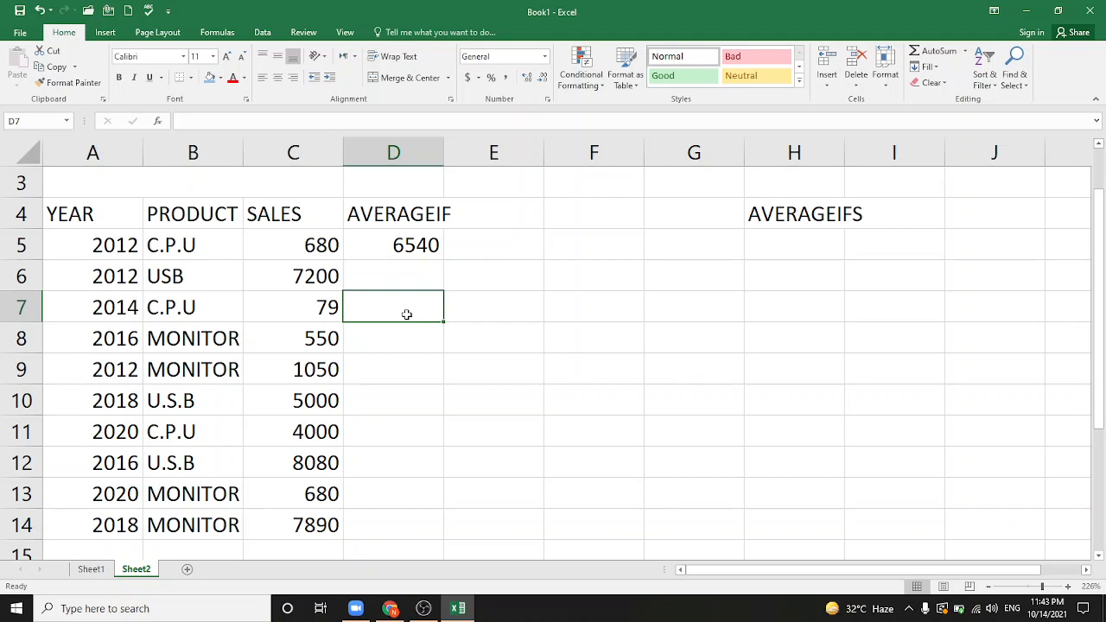
pyautogui.click(473, 278)
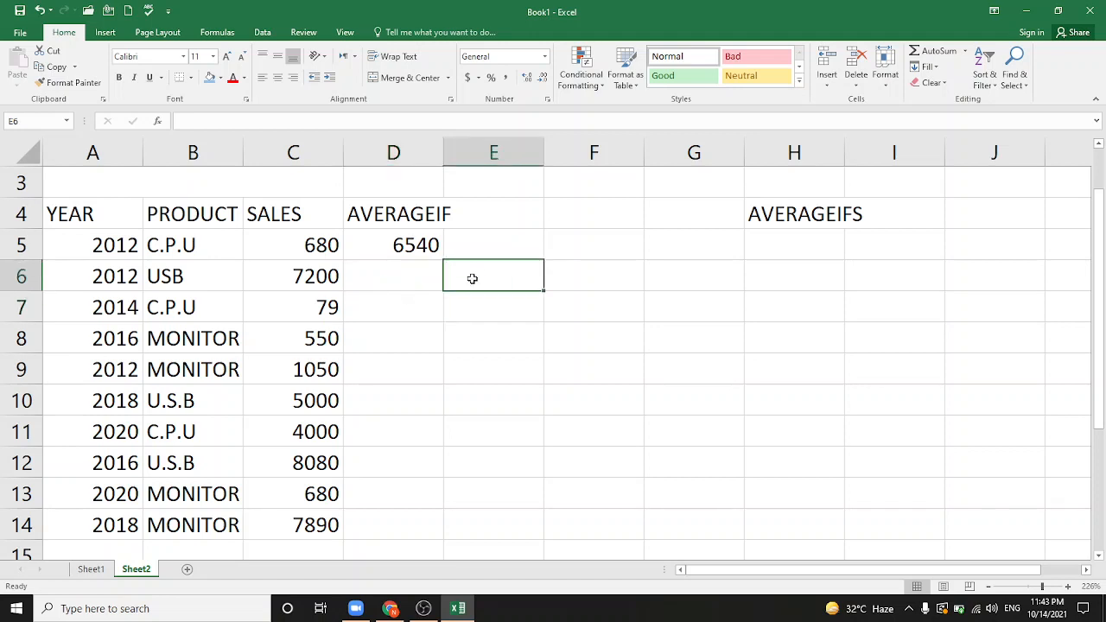
pyautogui.write('=')
pyautogui.press('BackSpace')
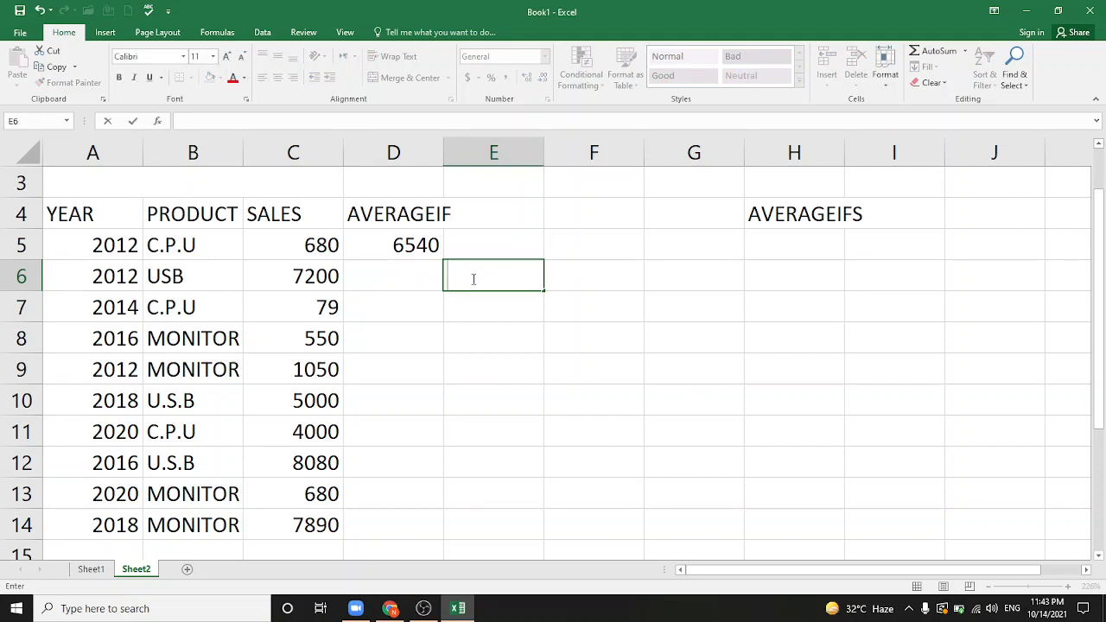
# Calculate the average sales for the year 2012 in cell D6 with the formula =AVERAGEIF(A5:A14,2012,C5:C14)
pyautogui.click(400, 271)
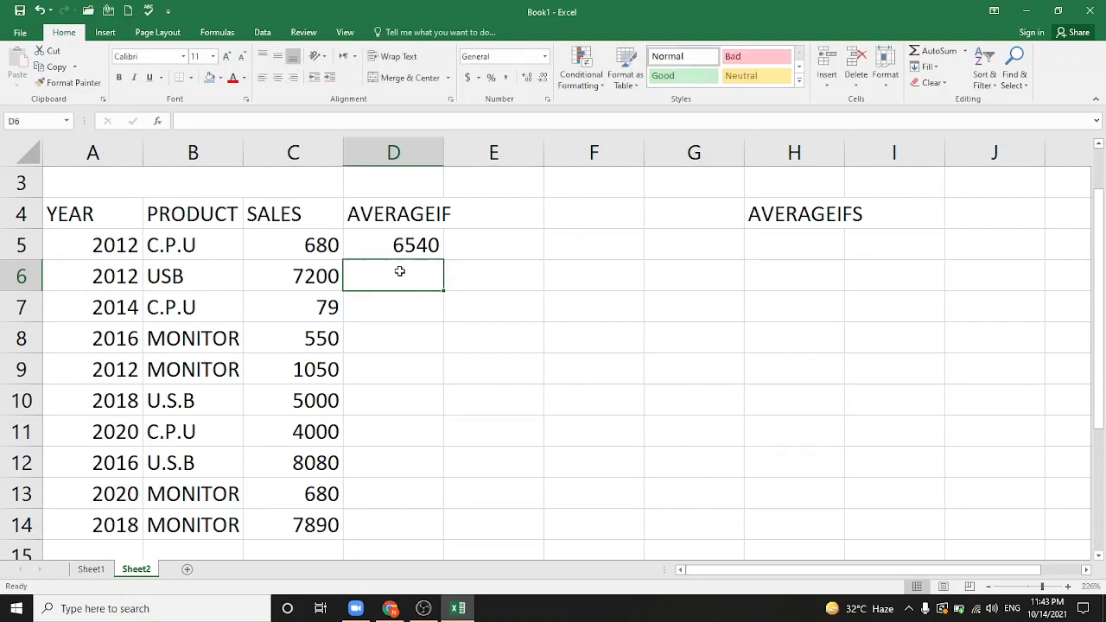
pyautogui.write('=')
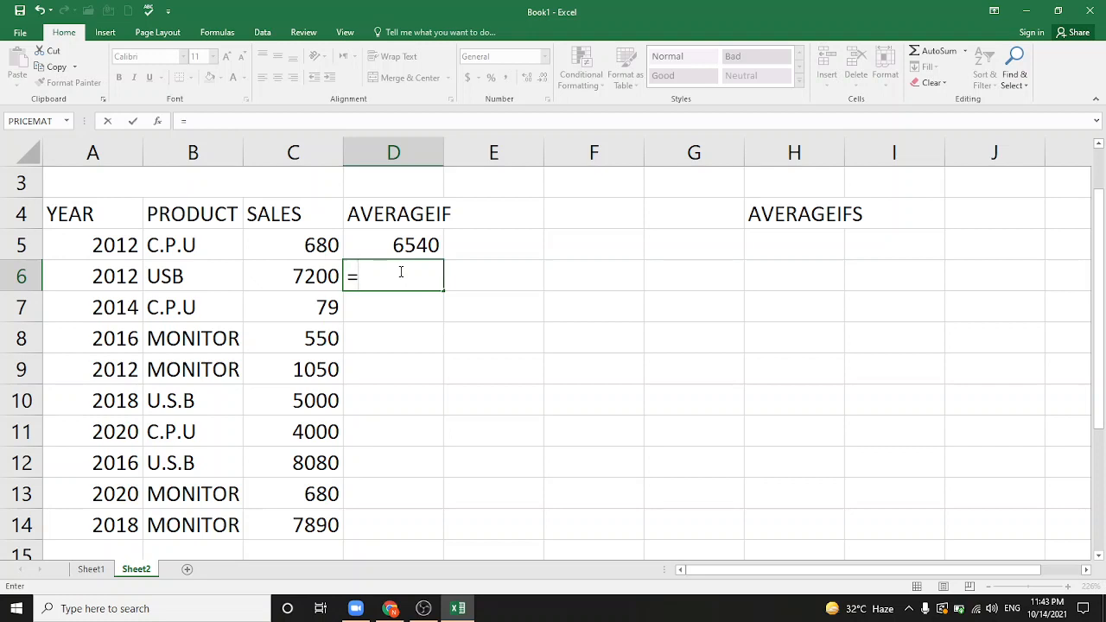
pyautogui.write('AVERA')
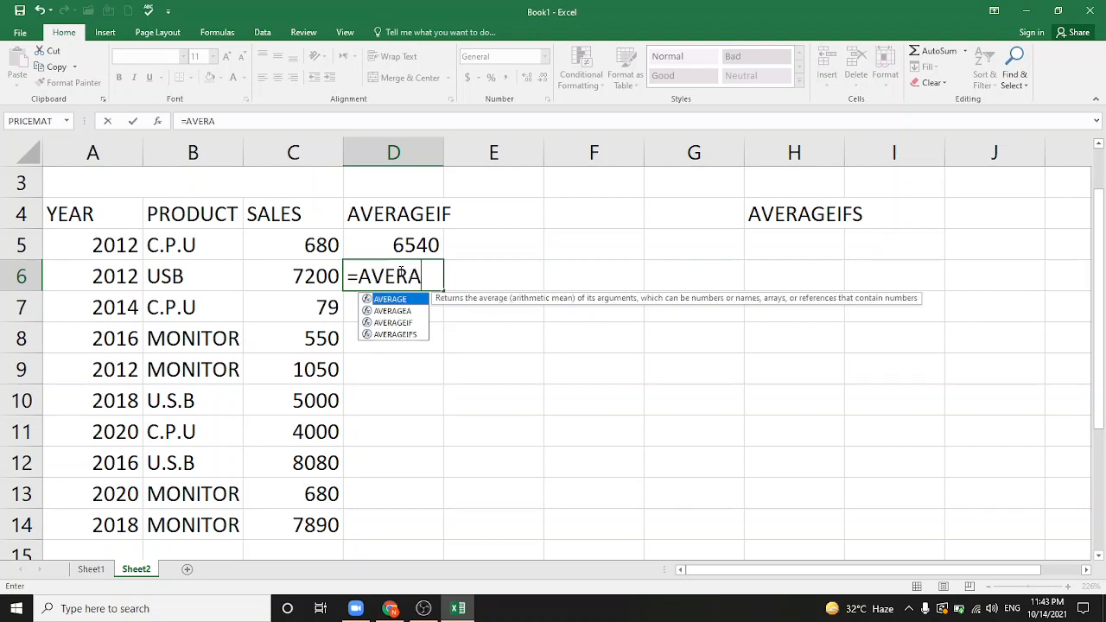
pyautogui.write('GEIF(')
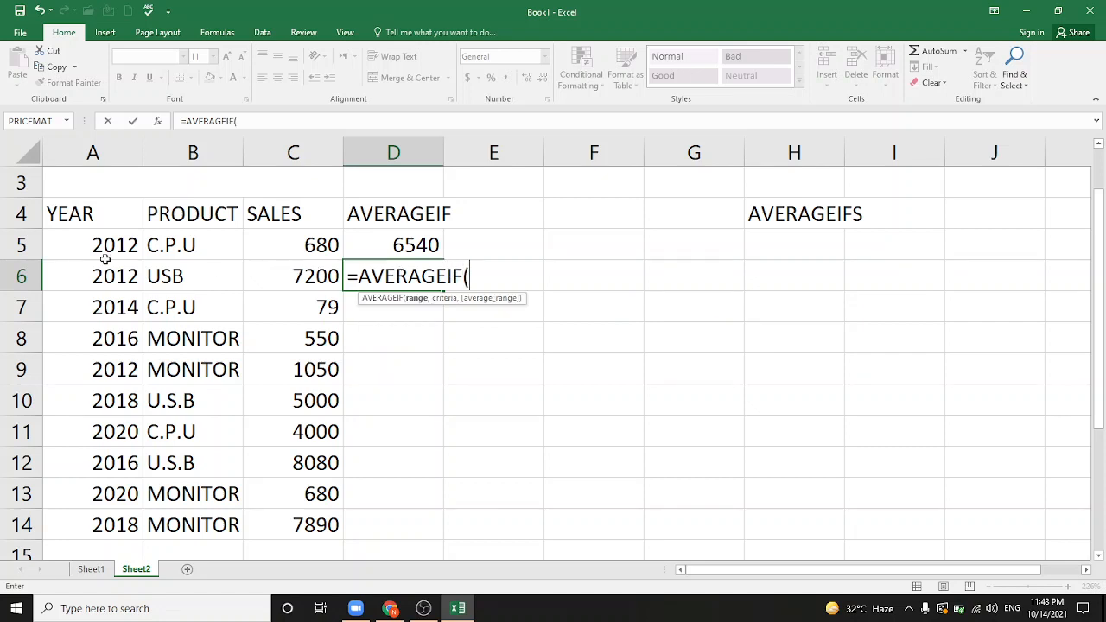
pyautogui.moveTo(100, 242); pyautogui.dragTo(89, 521)
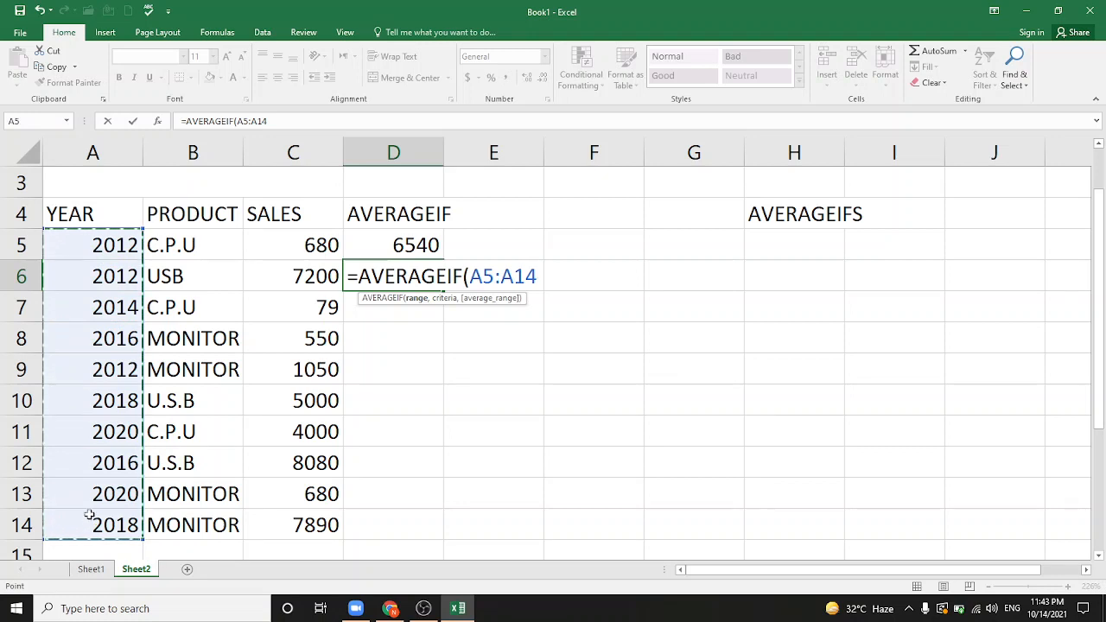
pyautogui.write(',')
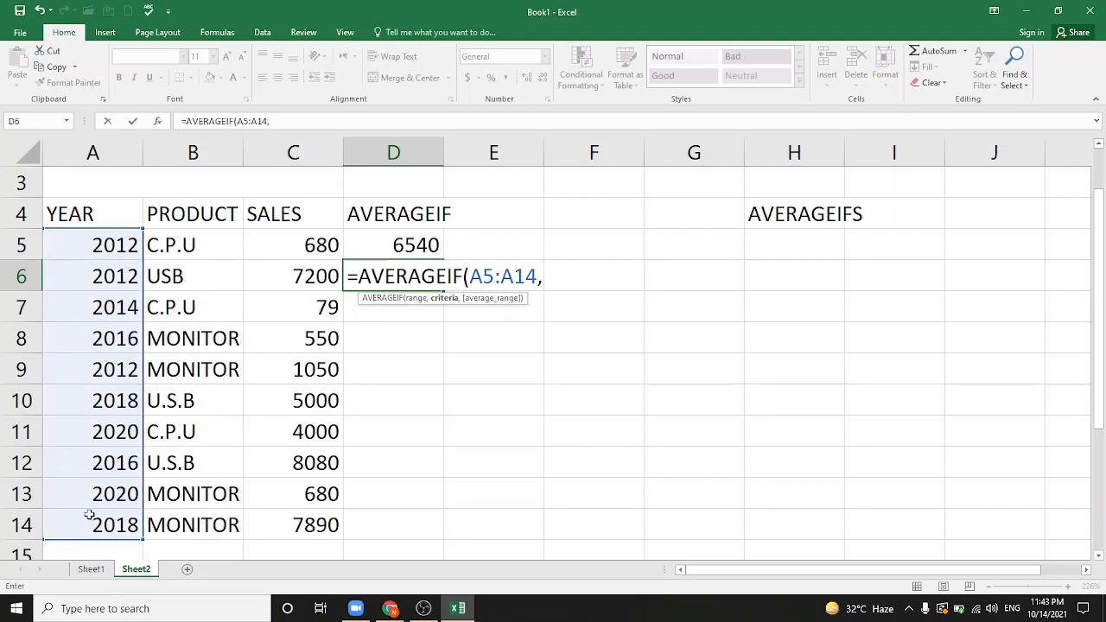
pyautogui.write('2012,')
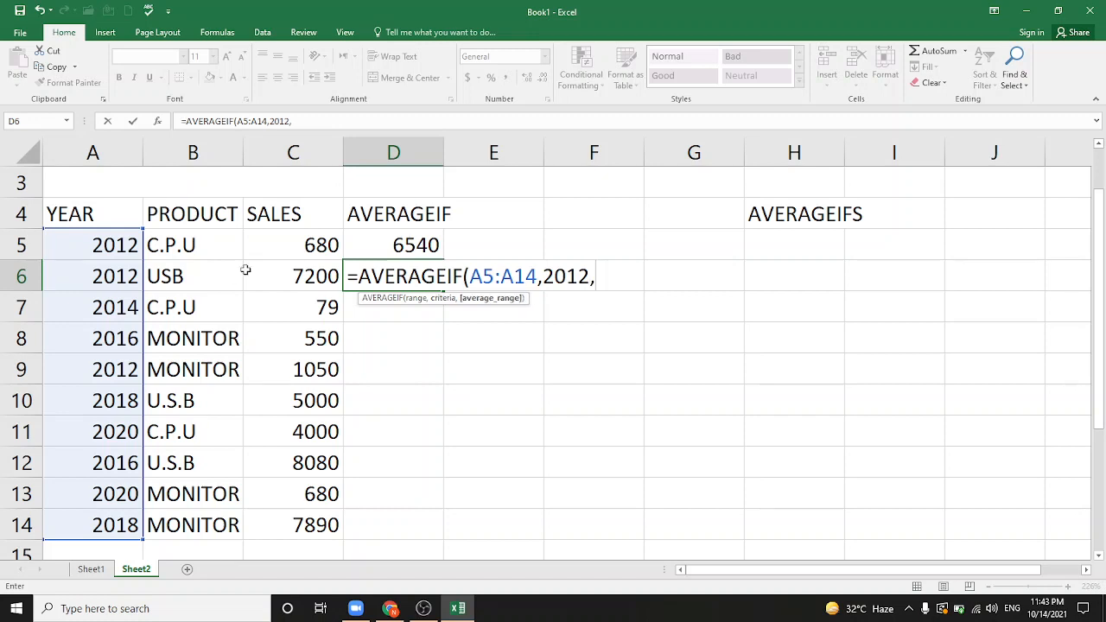
pyautogui.moveTo(277, 248); pyautogui.dragTo(296, 521)
pyautogui.write(')')
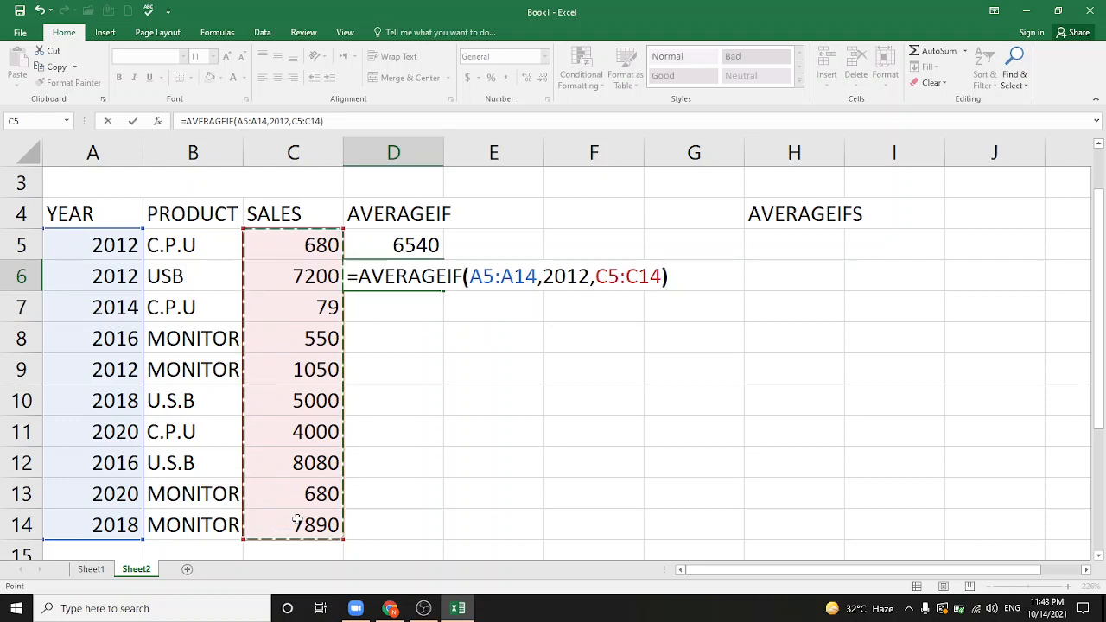
pyautogui.press('Return')
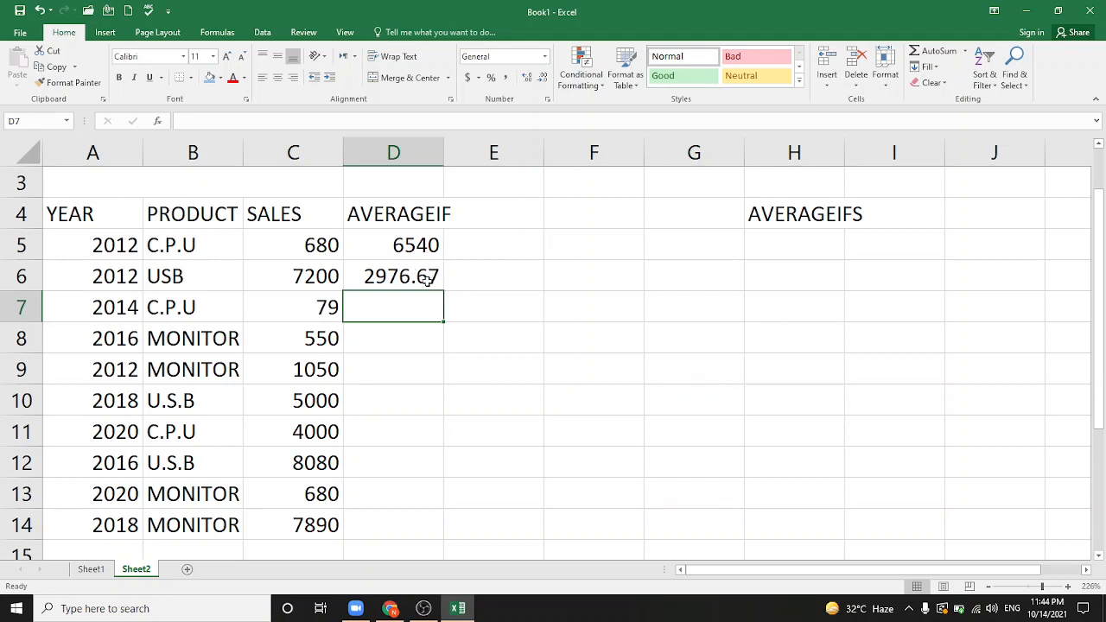
# Open the AVERAGEIF formula in cell D6 to review its arguments
pyautogui.click(783, 251)
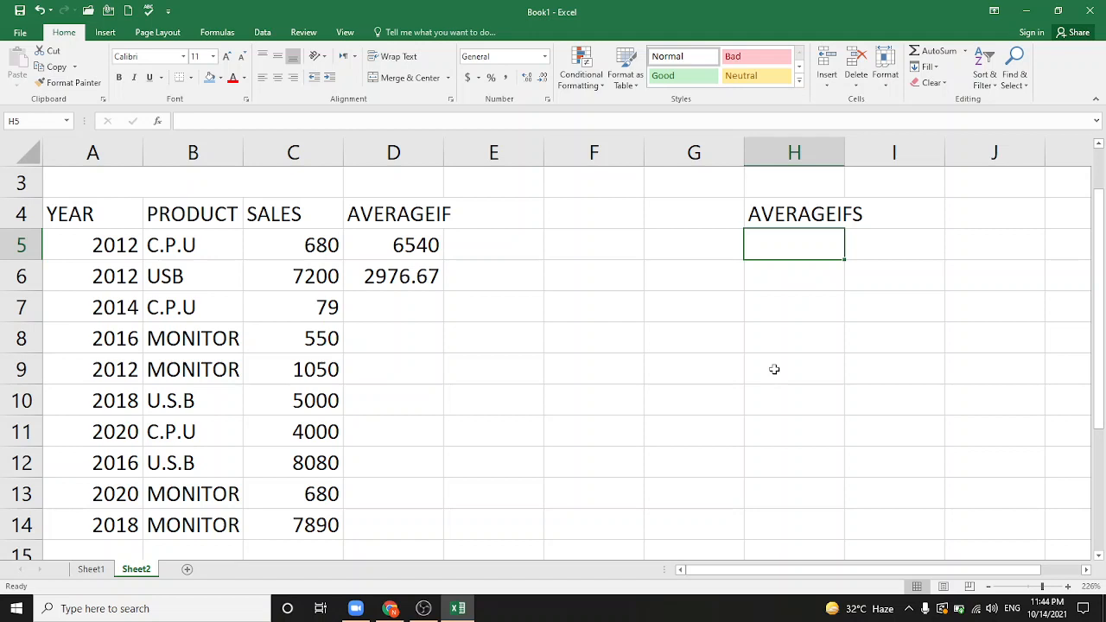
pyautogui.doubleClick(435, 274)
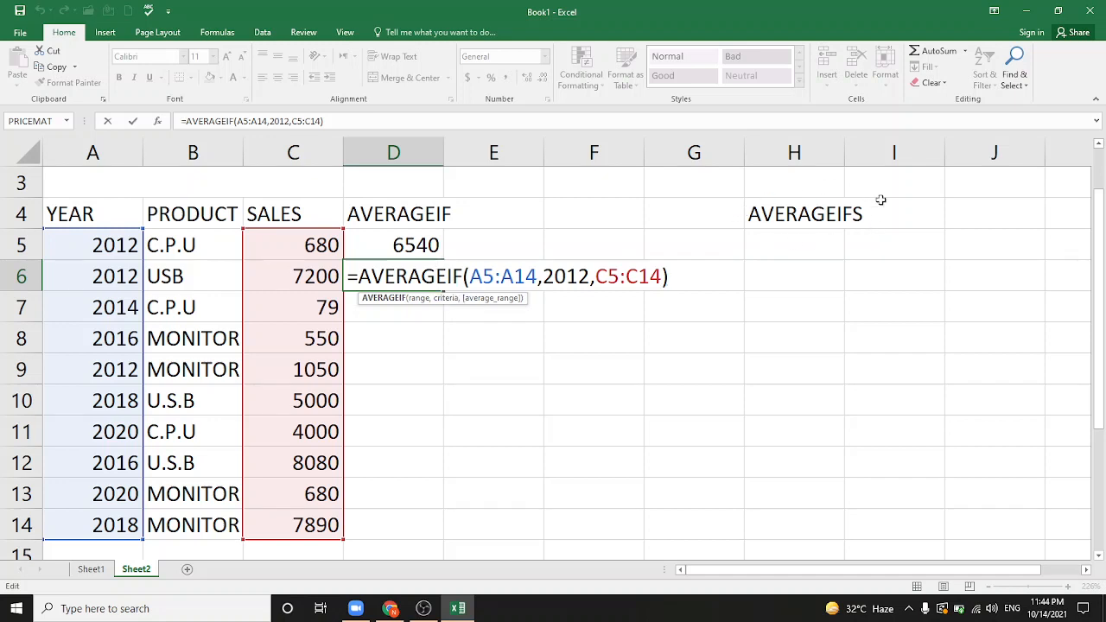
# Start an AVERAGEIFS formula in cell H6 with average range C5:C14 and the first condition A5:A14 equal to 2012
pyautogui.click(762, 279)
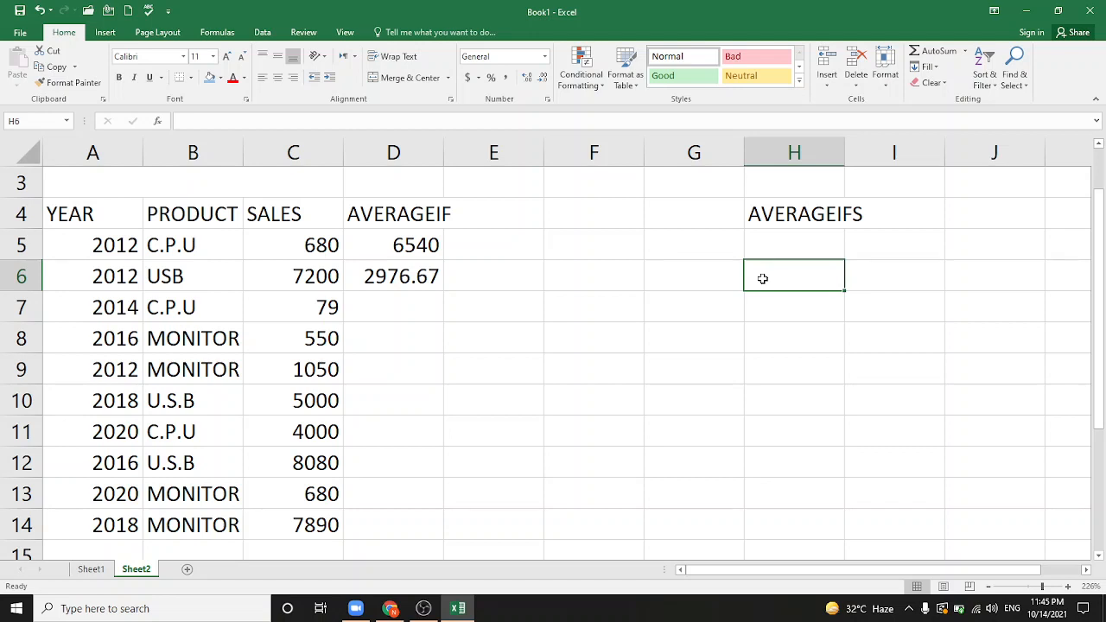
pyautogui.write('=')
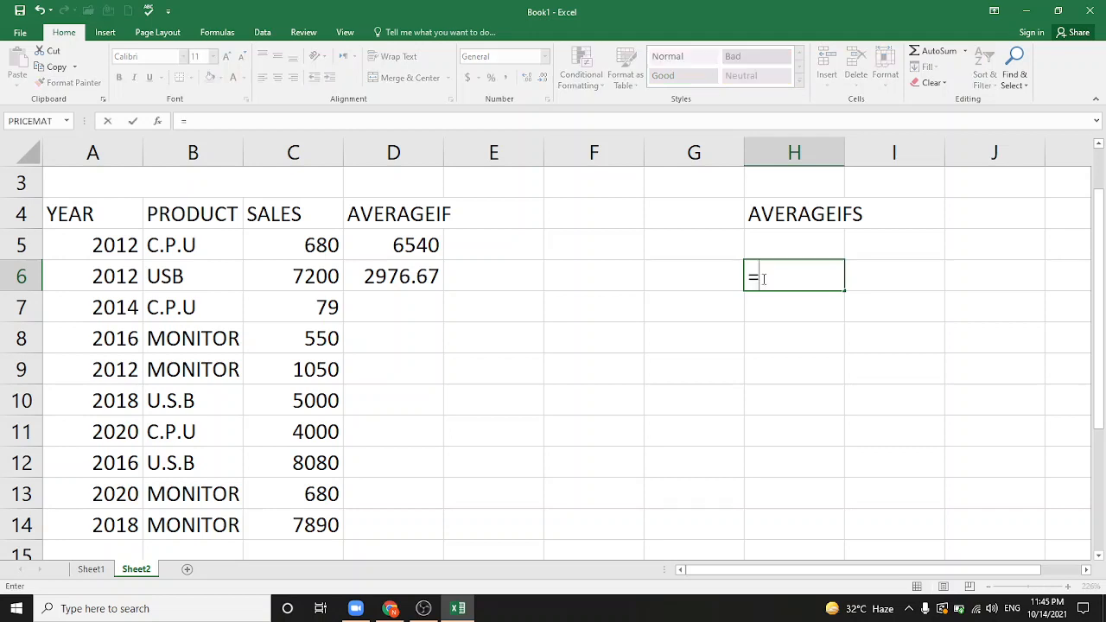
pyautogui.write('AVERA')
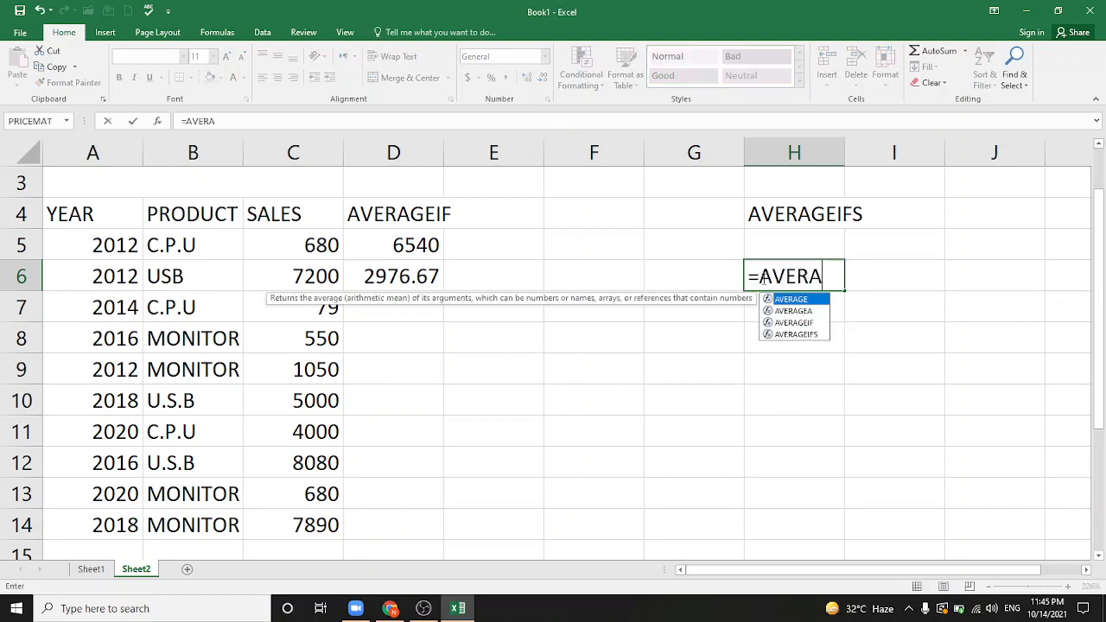
pyautogui.write('GEIF')
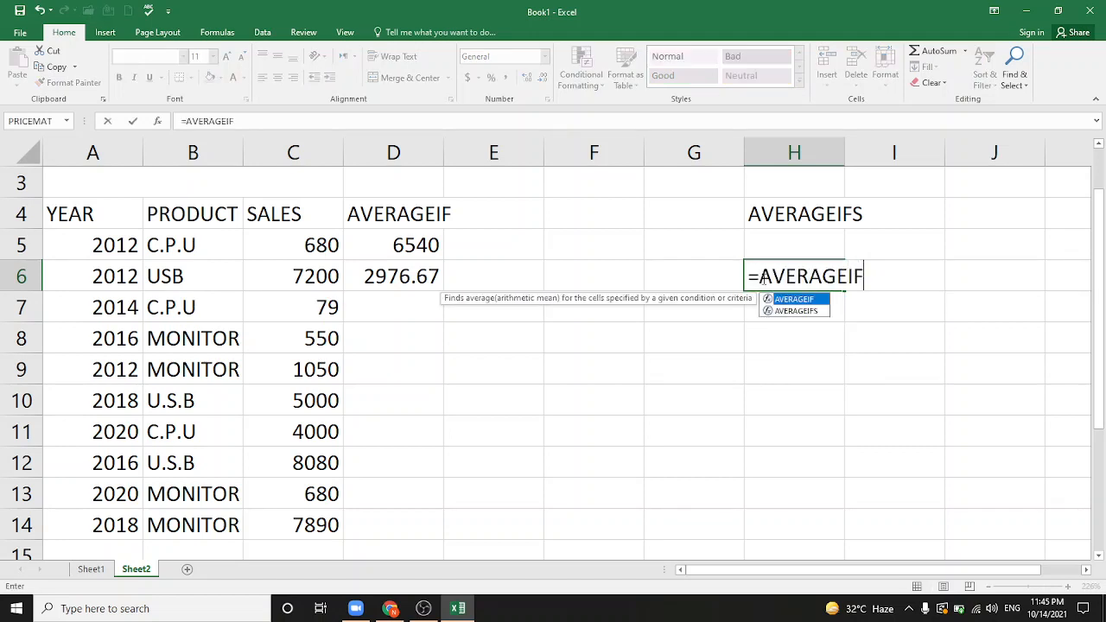
pyautogui.write('S(')
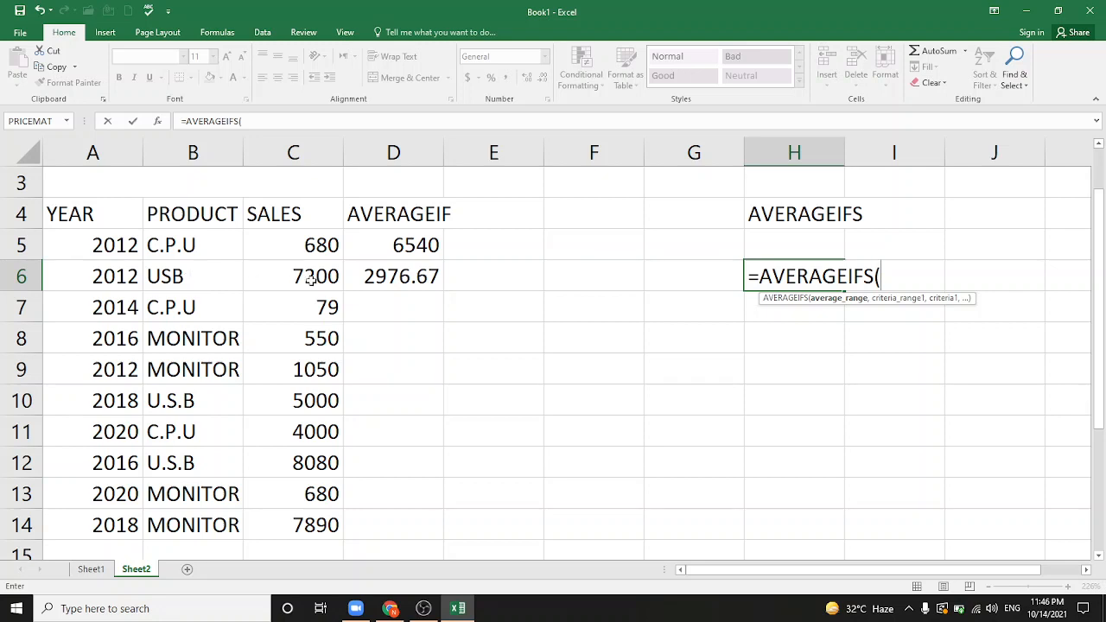
pyautogui.moveTo(308, 250); pyautogui.dragTo(325, 523)
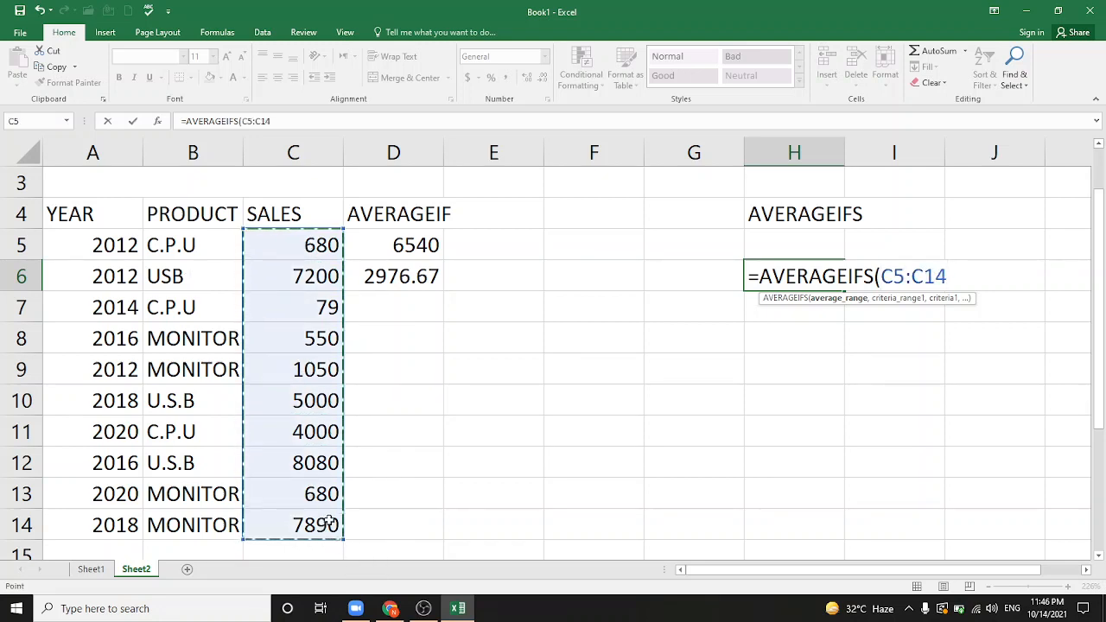
pyautogui.write(',')
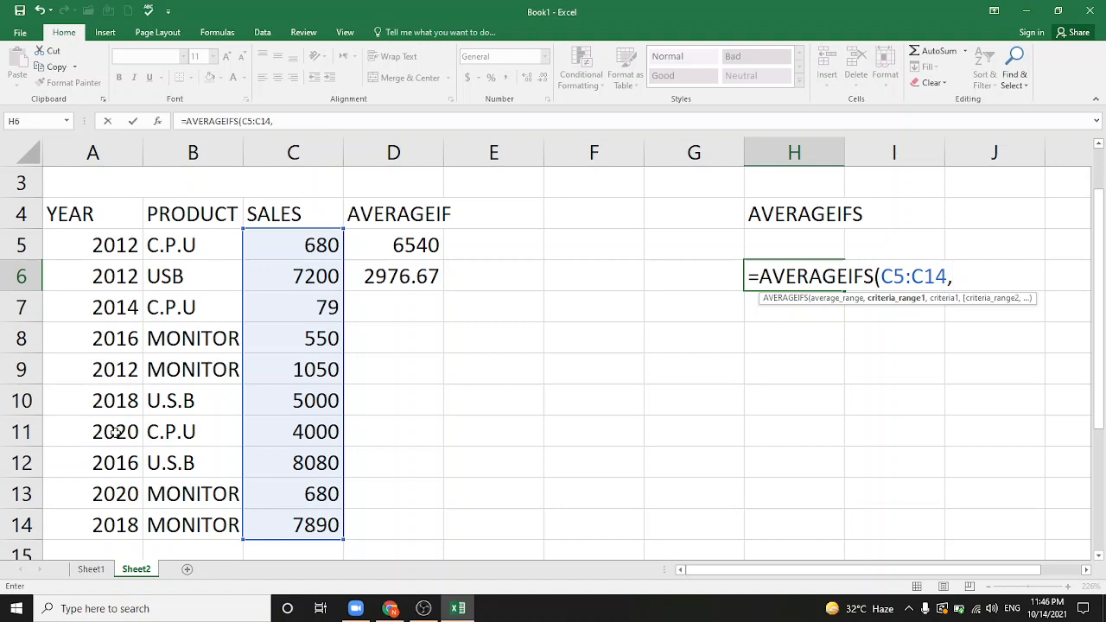
pyautogui.click(94, 245)
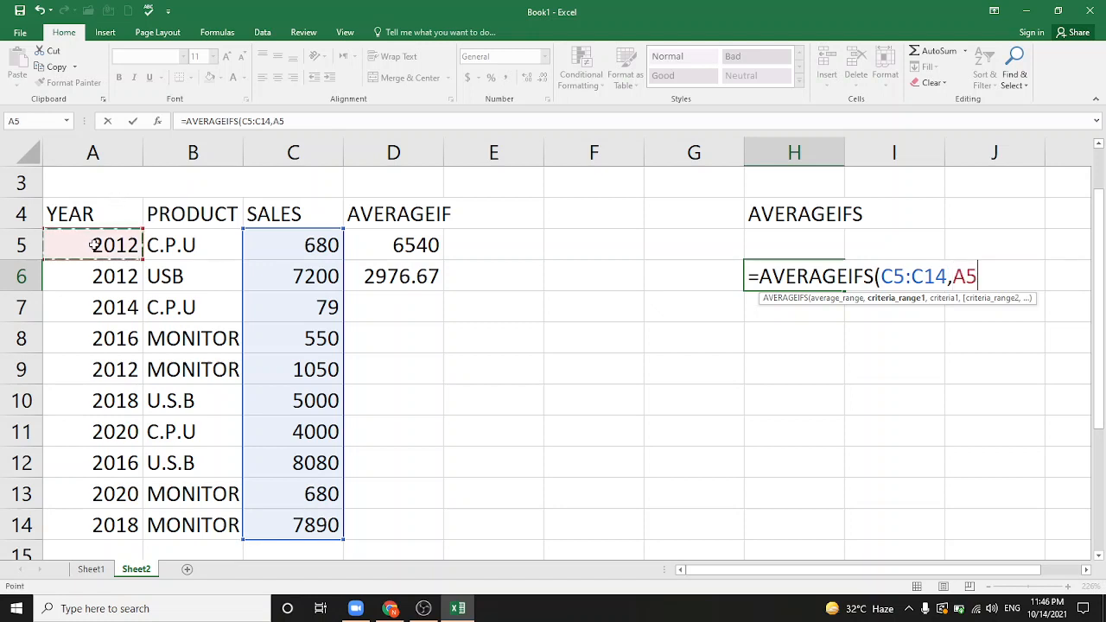
pyautogui.moveTo(94, 241); pyautogui.dragTo(77, 522)
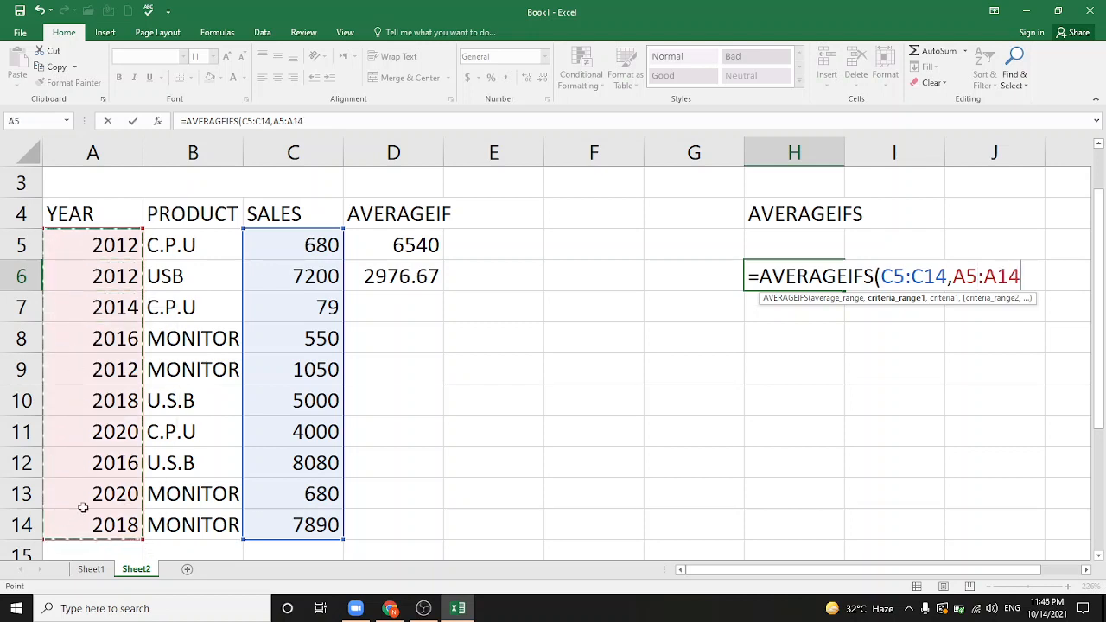
pyautogui.write(',')
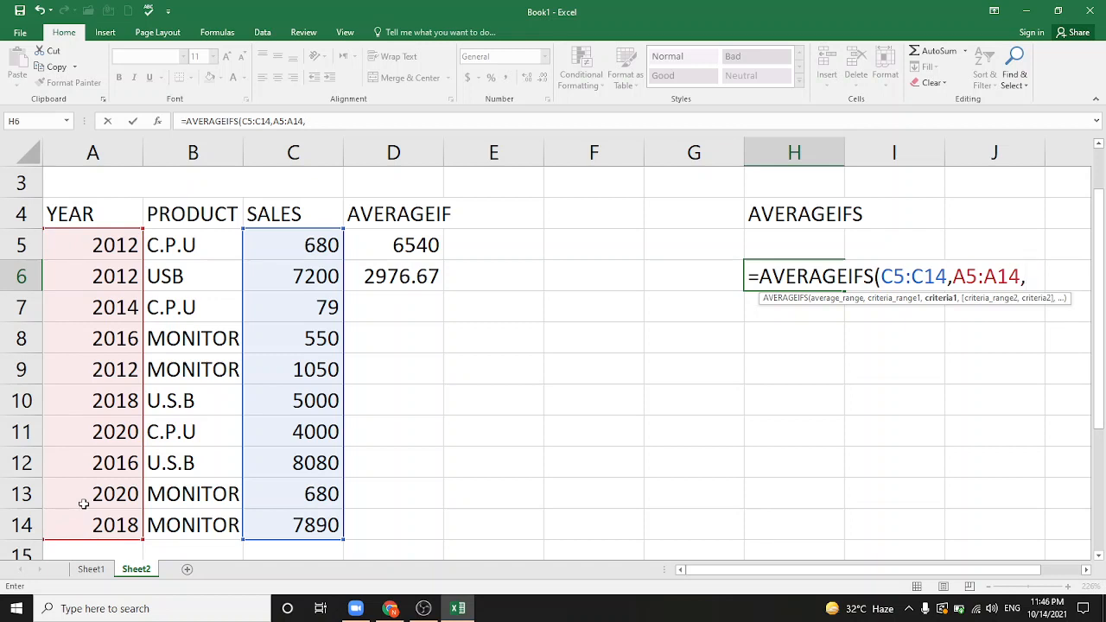
pyautogui.write('2012,')
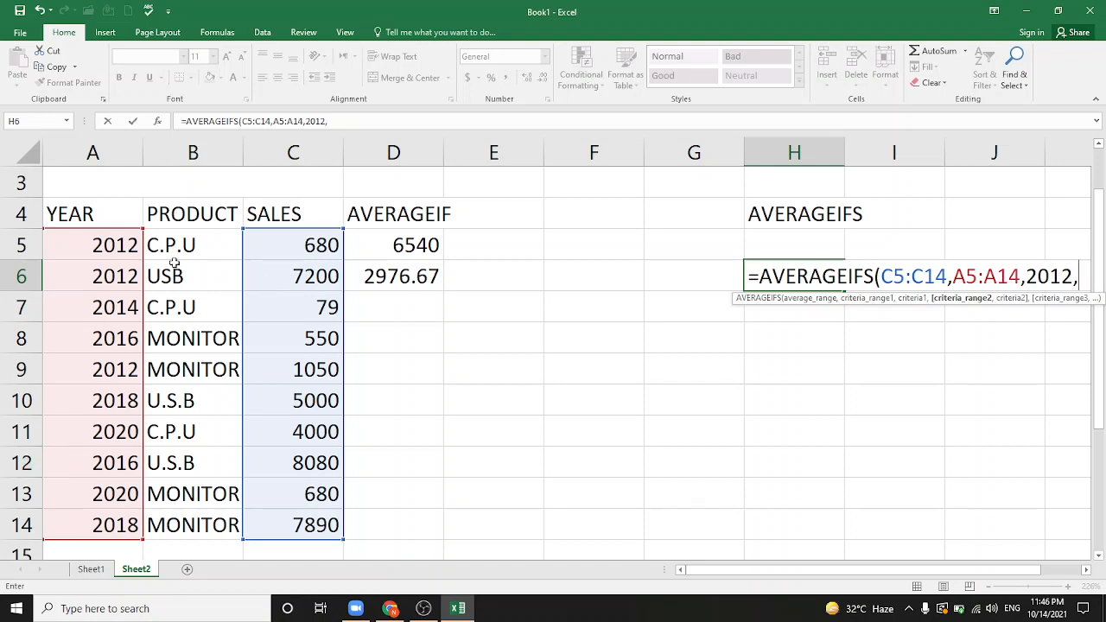
# Complete the AVERAGEIFS formula in H6 with the second criteria range B5:B14 and the criterion "C.P.U"
pyautogui.moveTo(175, 242); pyautogui.dragTo(170, 523)
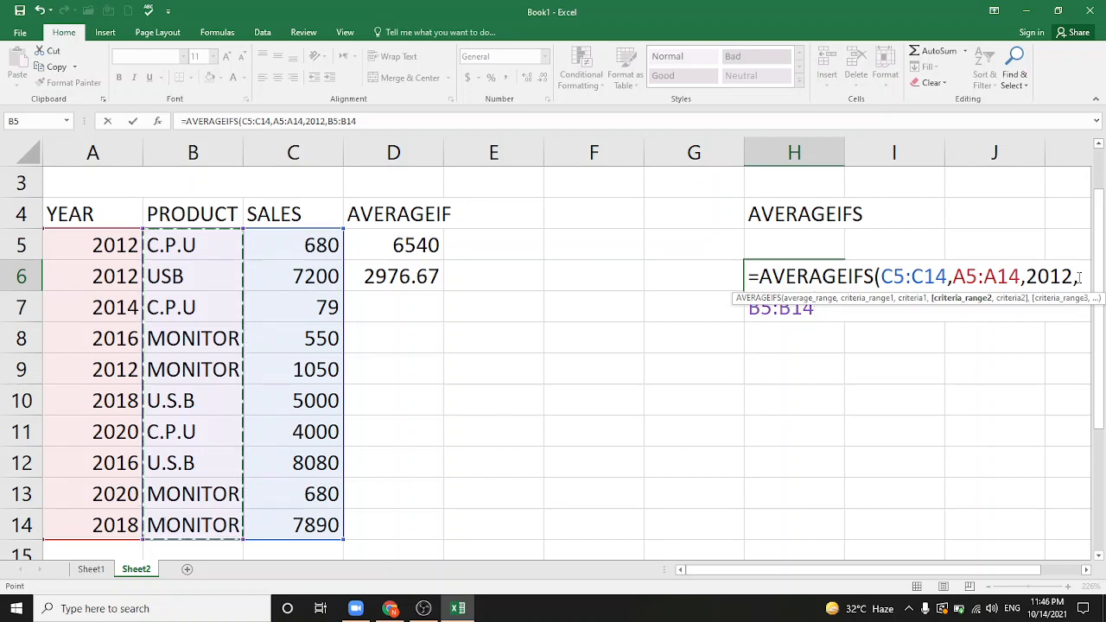
pyautogui.write(',')
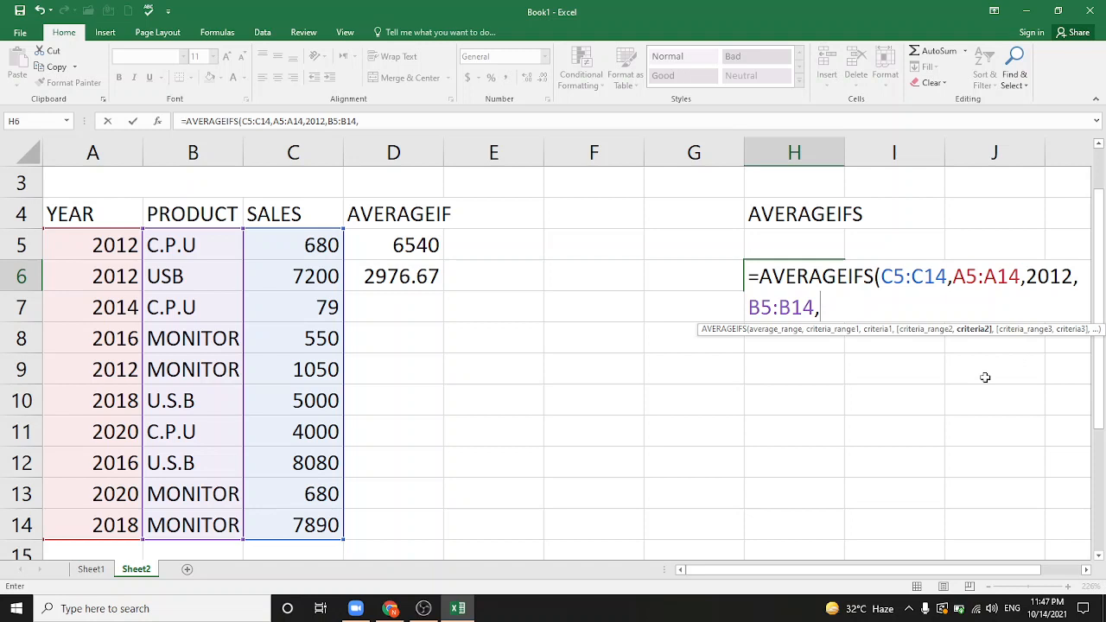
pyautogui.write('"C..U')
pyautogui.press('BackSpace')
pyautogui.press('BackSpace')
pyautogui.write('P.U"')
pyautogui.write(')')
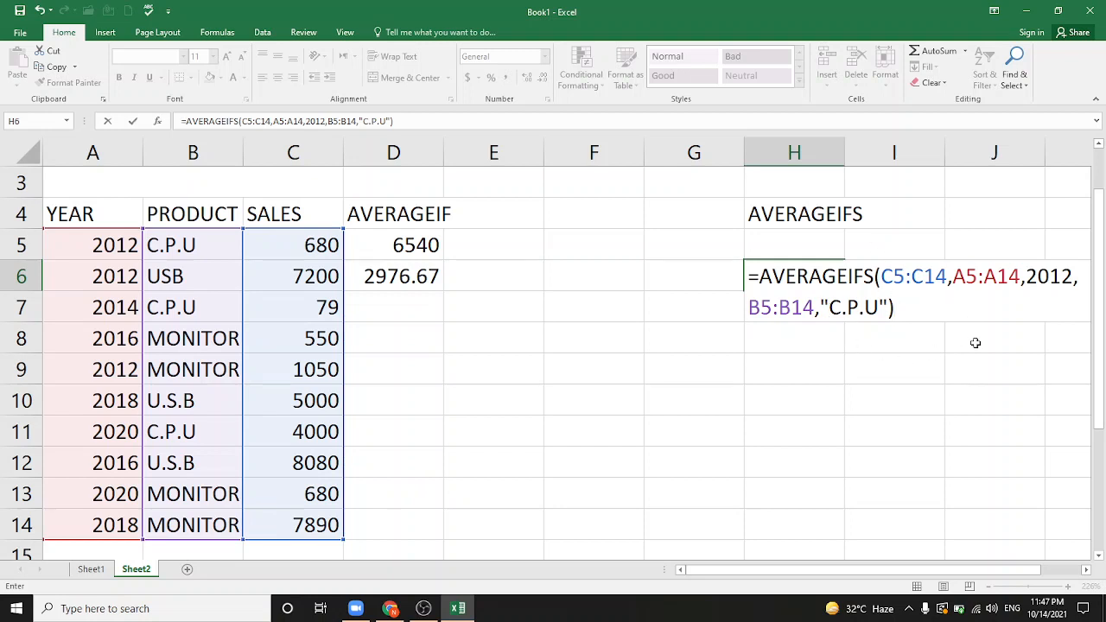
pyautogui.press('Return')
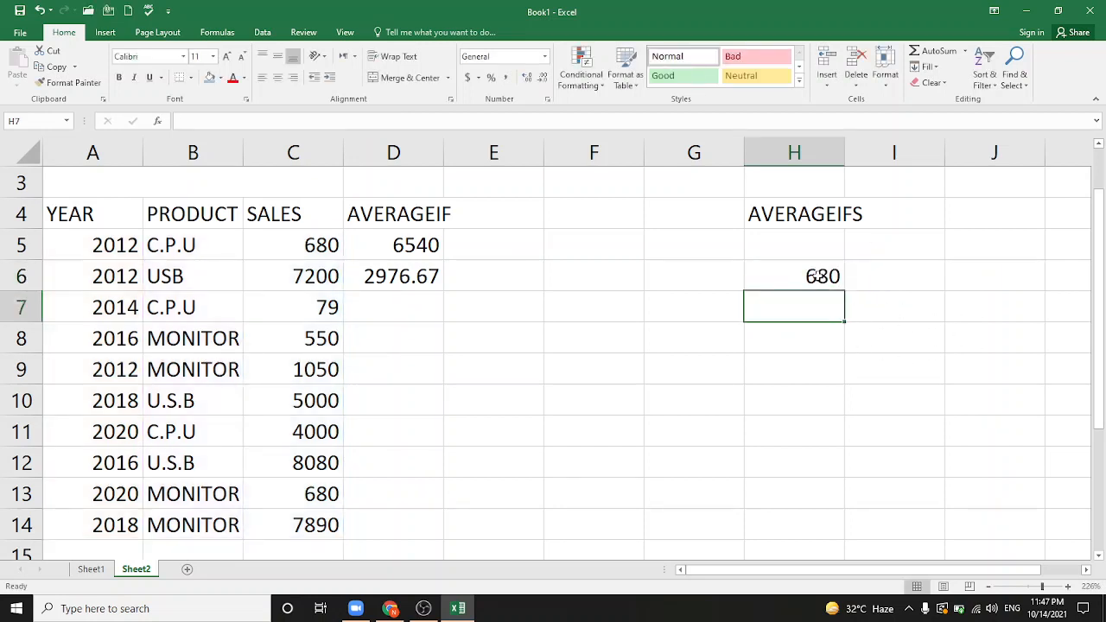
# Try C.P.U as the product in cell B6 and undo the change
pyautogui.click(772, 281)
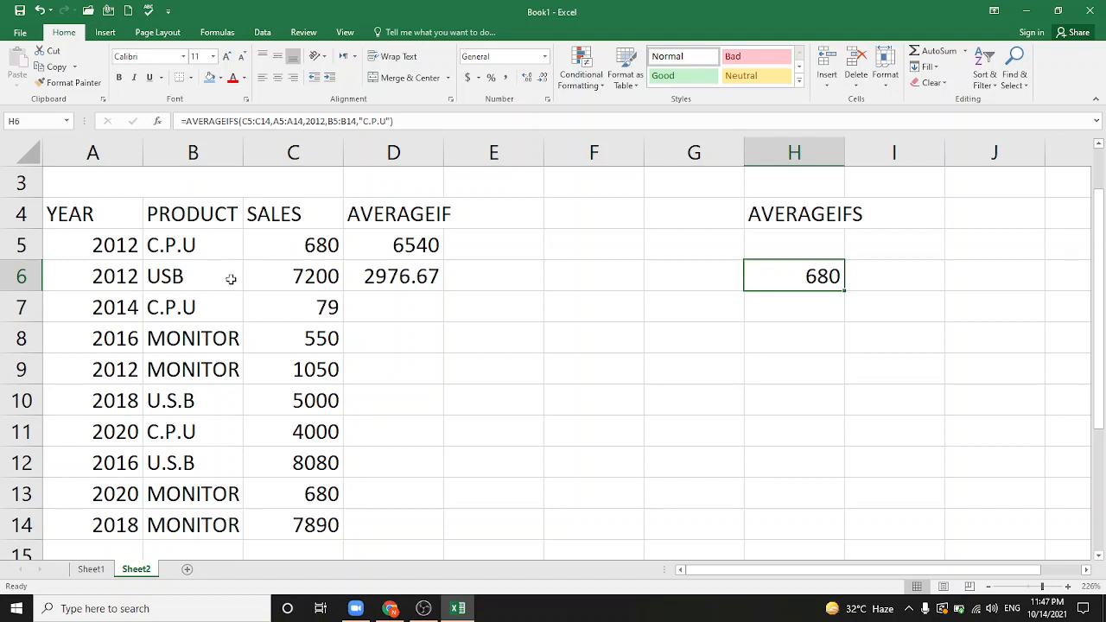
pyautogui.click(185, 279)
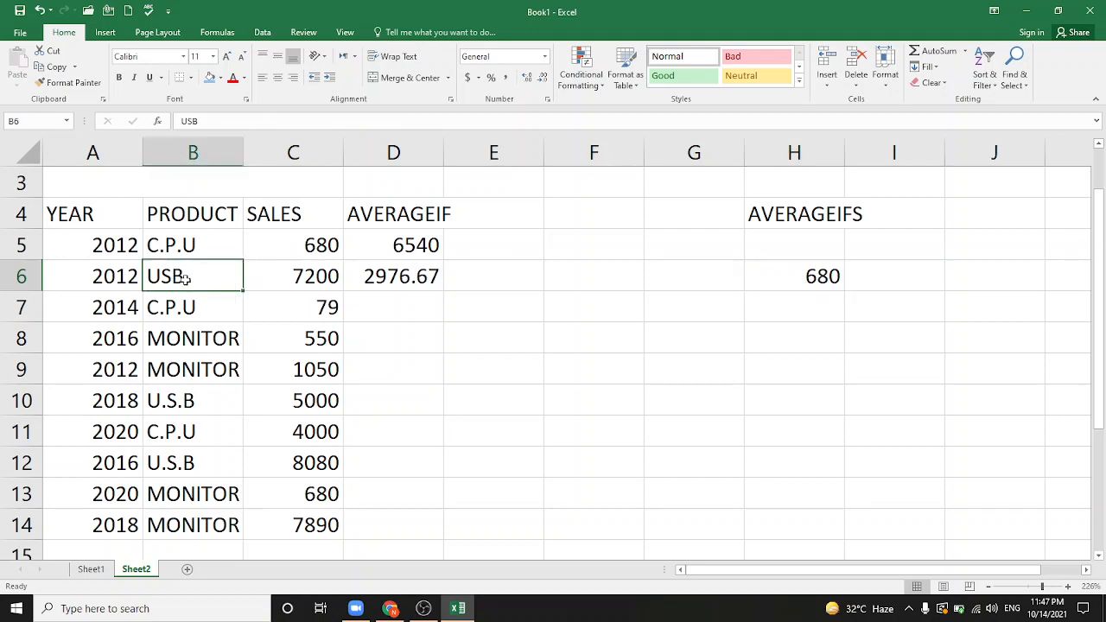
pyautogui.write('C')
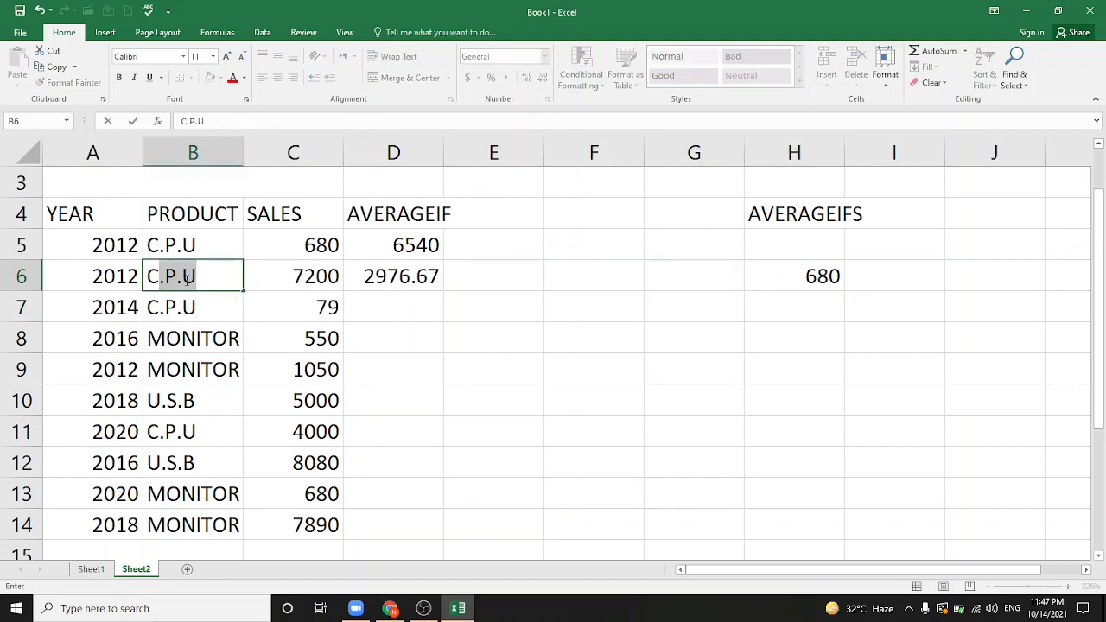
pyautogui.press('Tab')
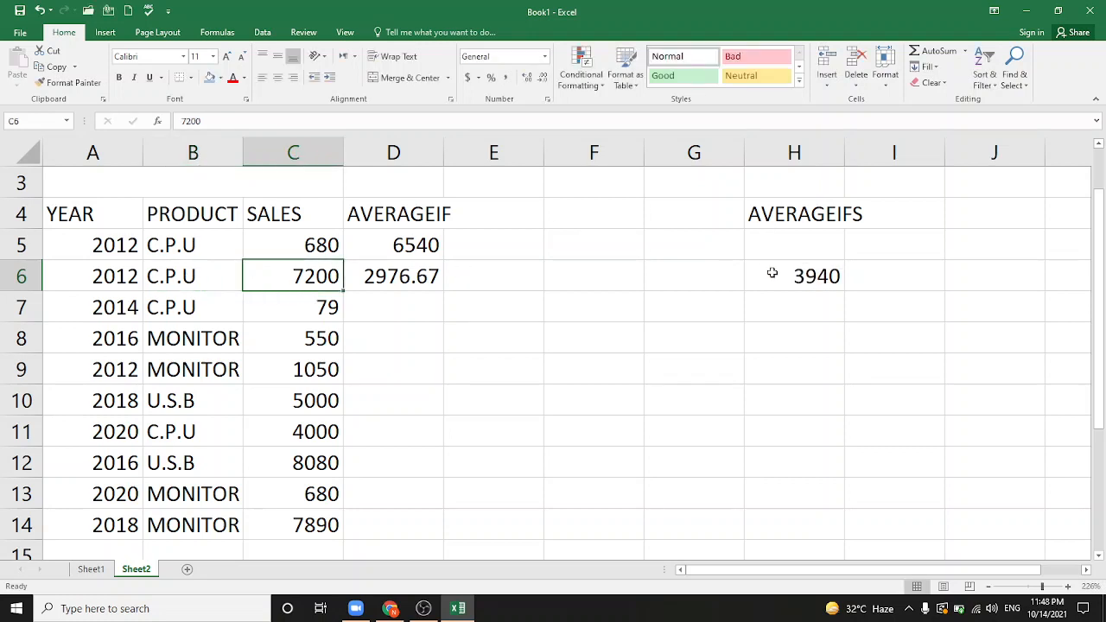
pyautogui.hotkey('ctrl', 'z')
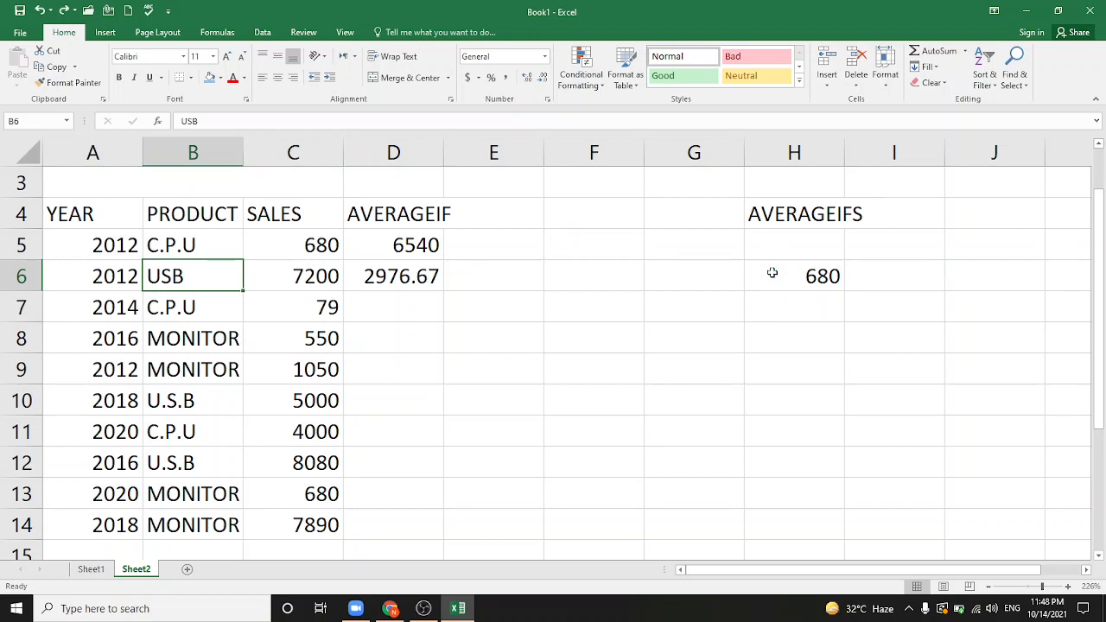
# Replace the product name in cell B6 with C.P.U
pyautogui.doubleClick(208, 279)
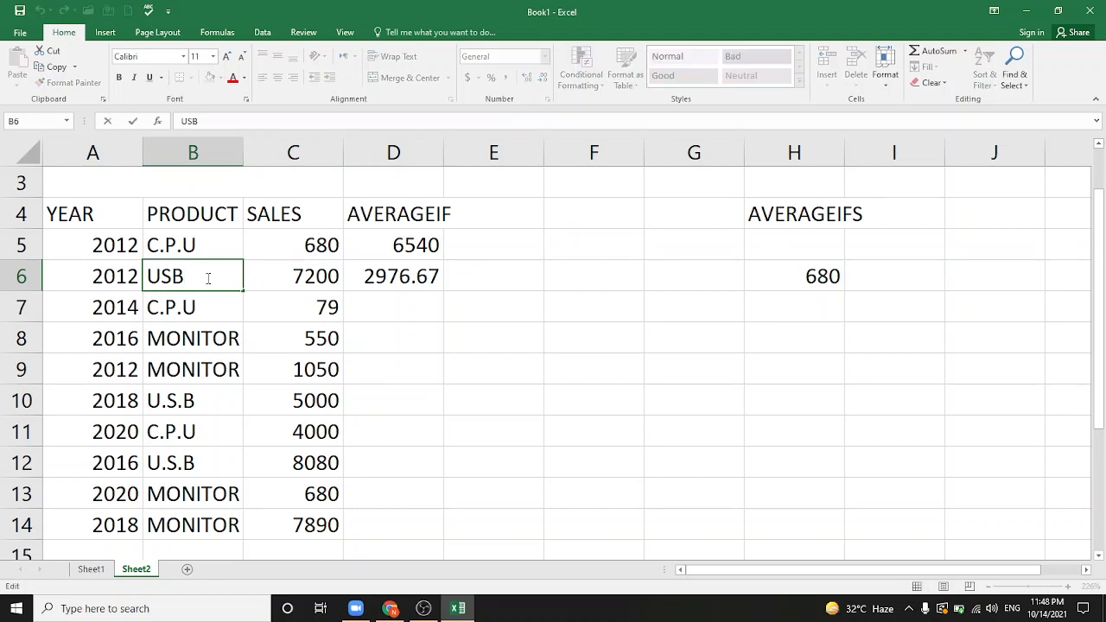
pyautogui.press('BackSpace')
pyautogui.press('BackSpace')
pyautogui.press('BackSpace')
pyautogui.write('C..')
pyautogui.press('BackSpace')
pyautogui.write('P.U')
pyautogui.click(368, 307)
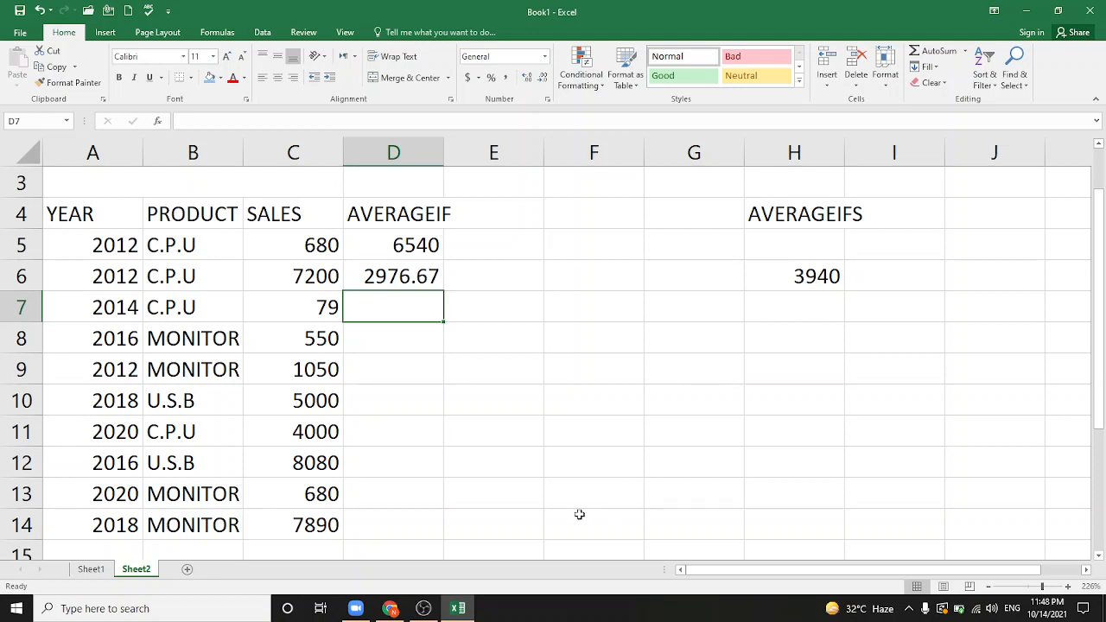
pyautogui.moveTo(423, 609)
pyautogui.click(428, 570)
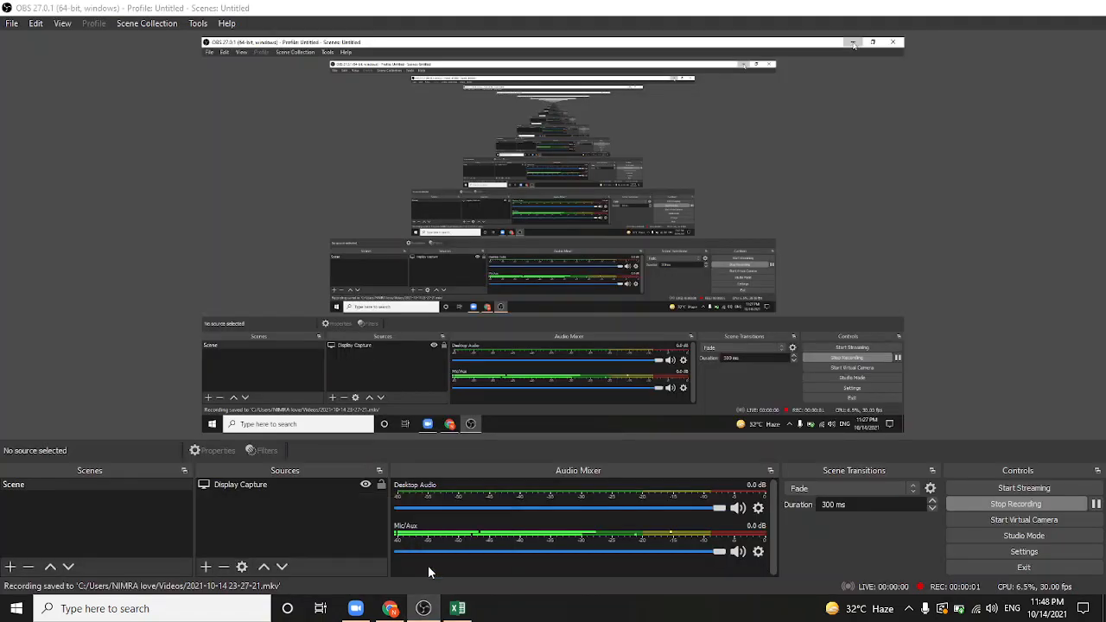